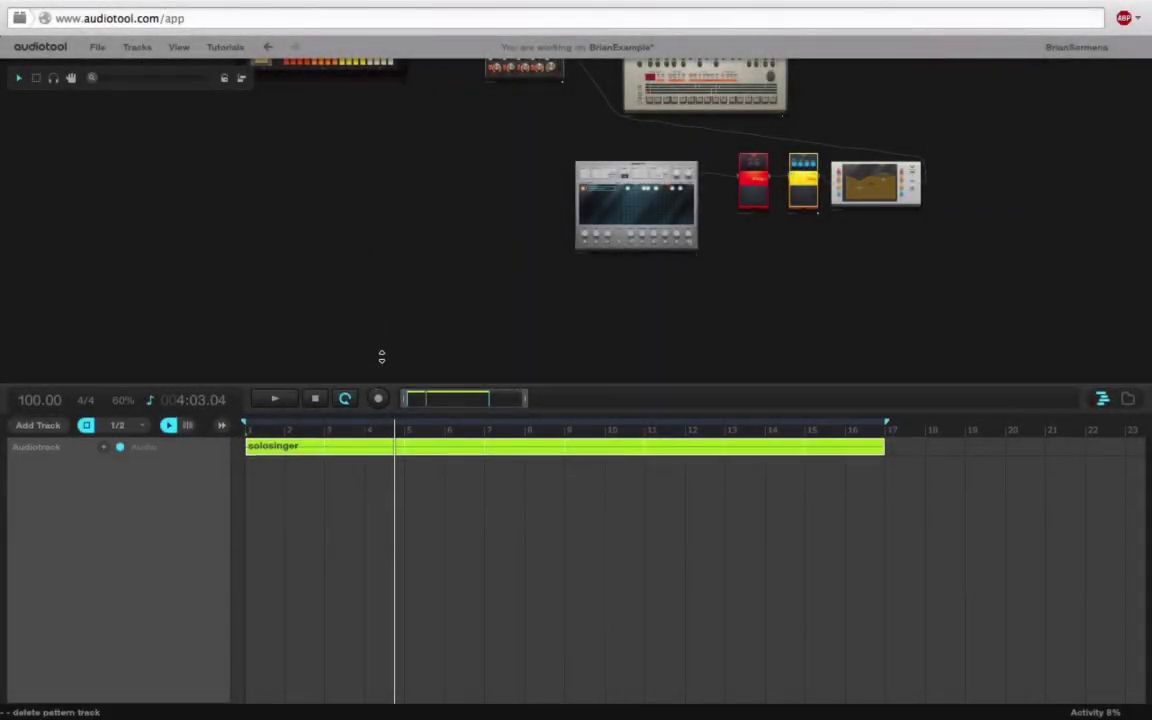
Drag the desktop/sequencer divider up so the timeline fills most of the window.
drag(380, 383, 376, 54)
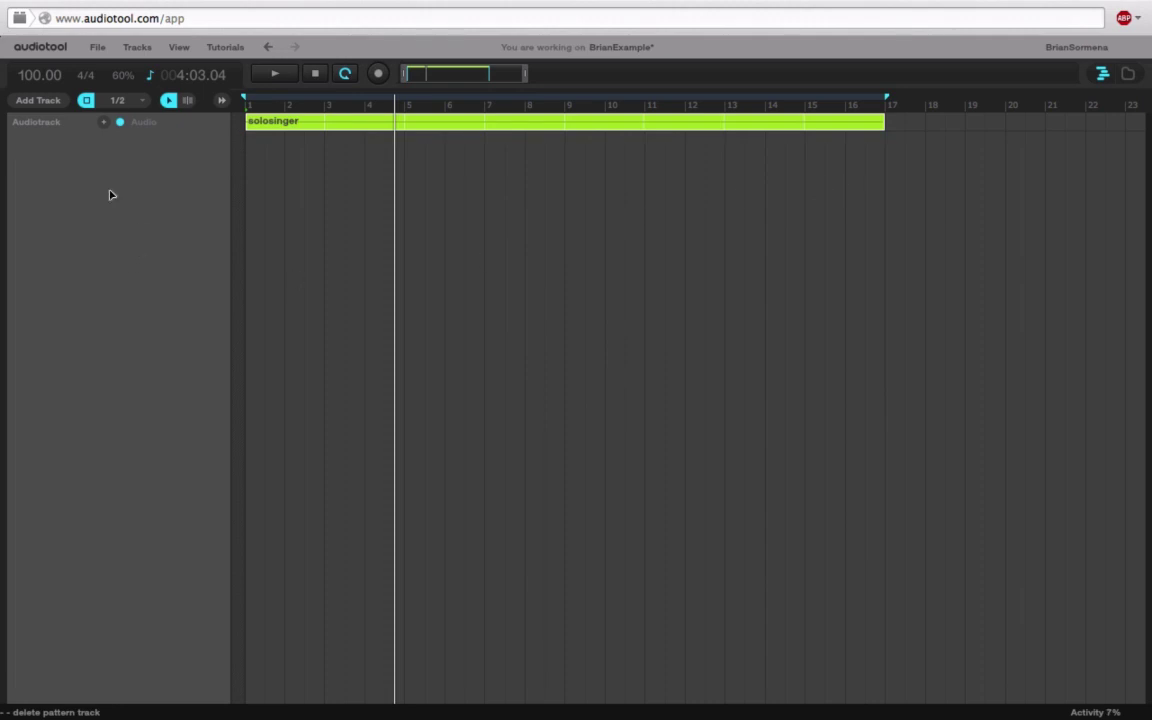
Add pattern tracks for Beatbox 8, Beatbox 9 and Machiniste from the Add Track list.
click(41, 104)
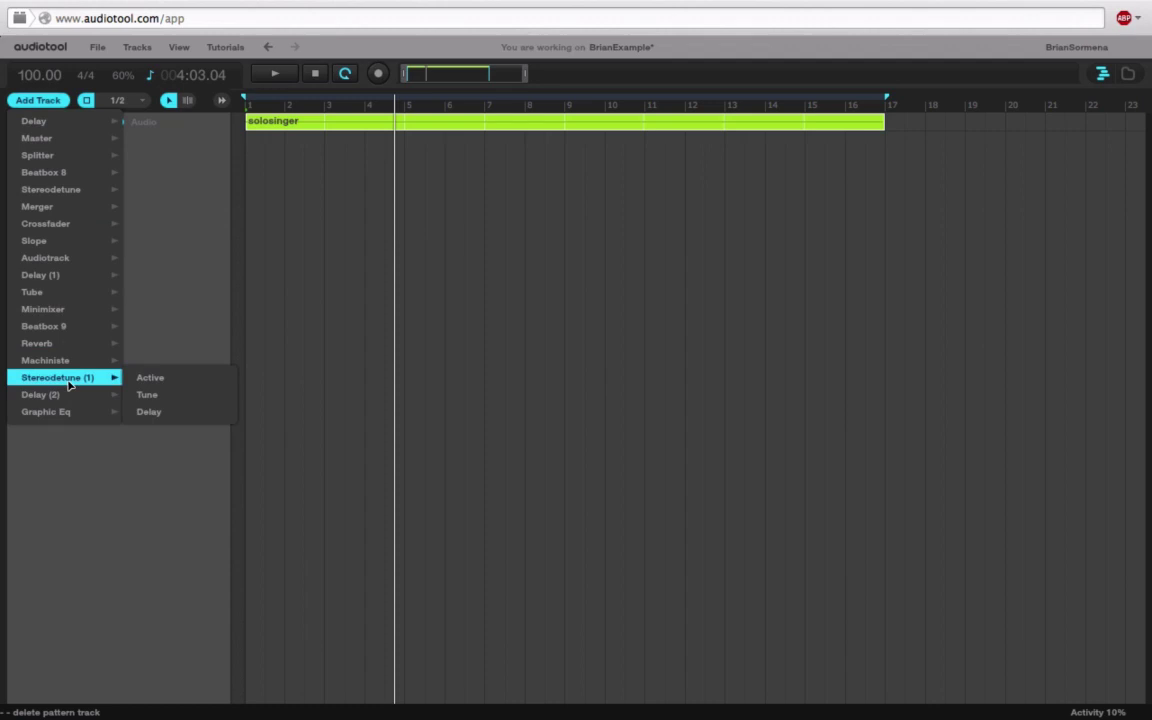
mouse_move(44, 172)
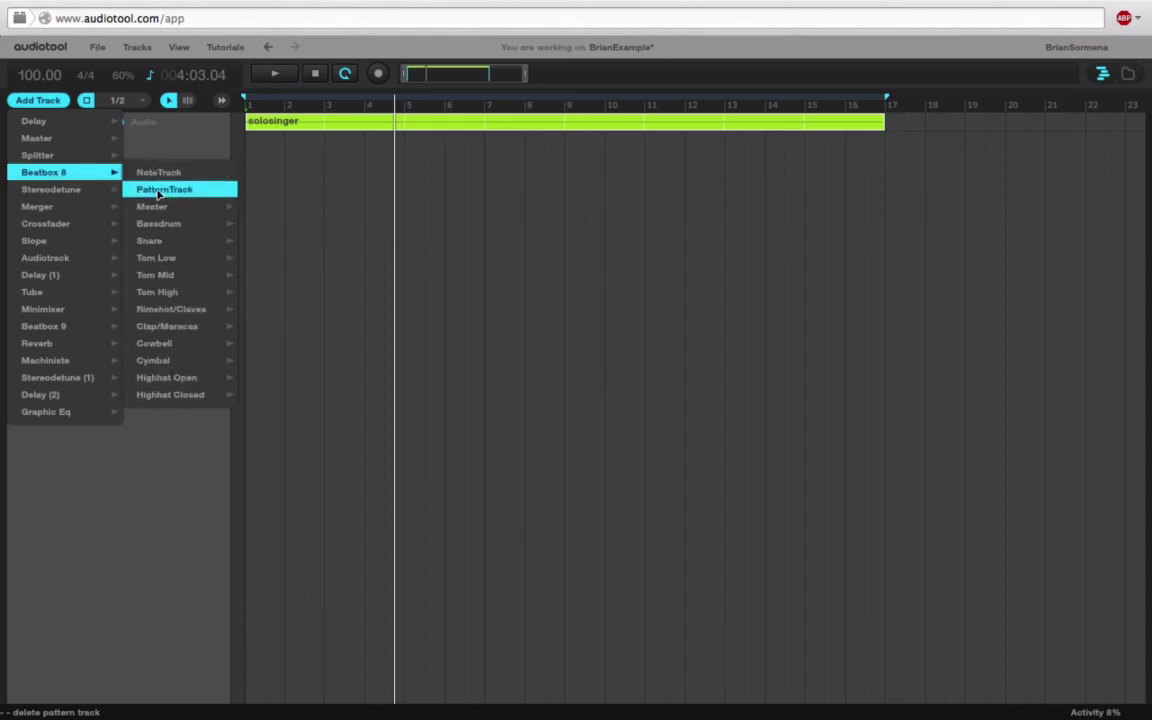
click(158, 190)
click(42, 104)
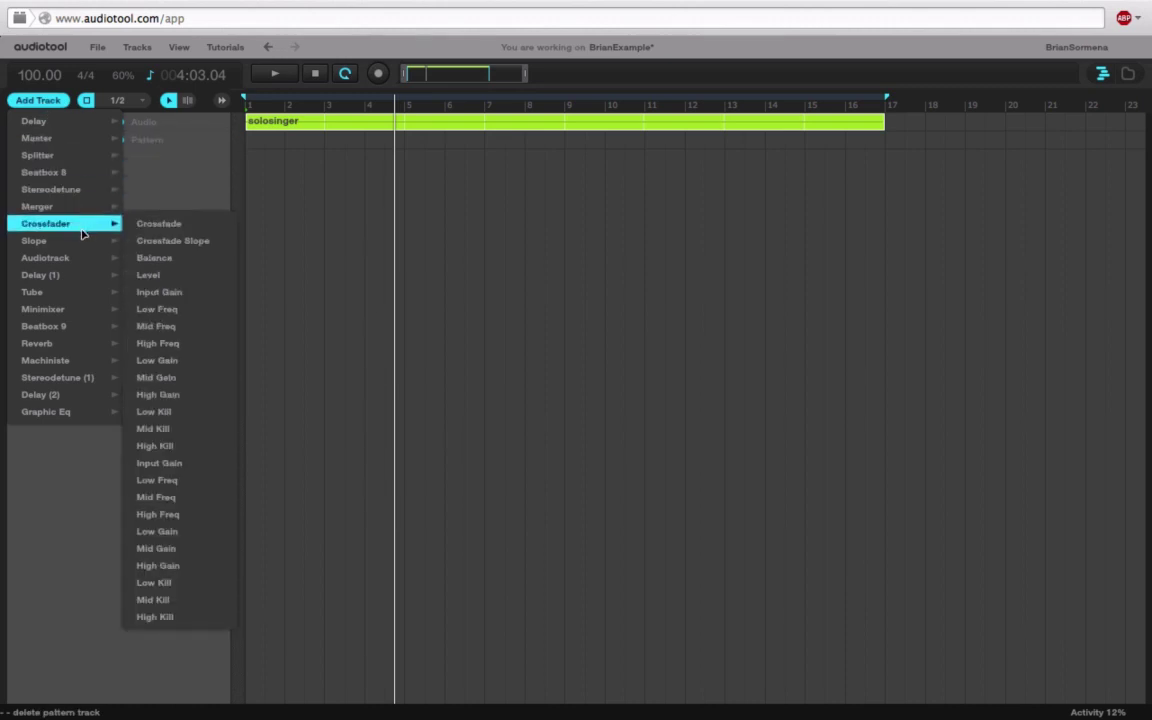
mouse_move(44, 326)
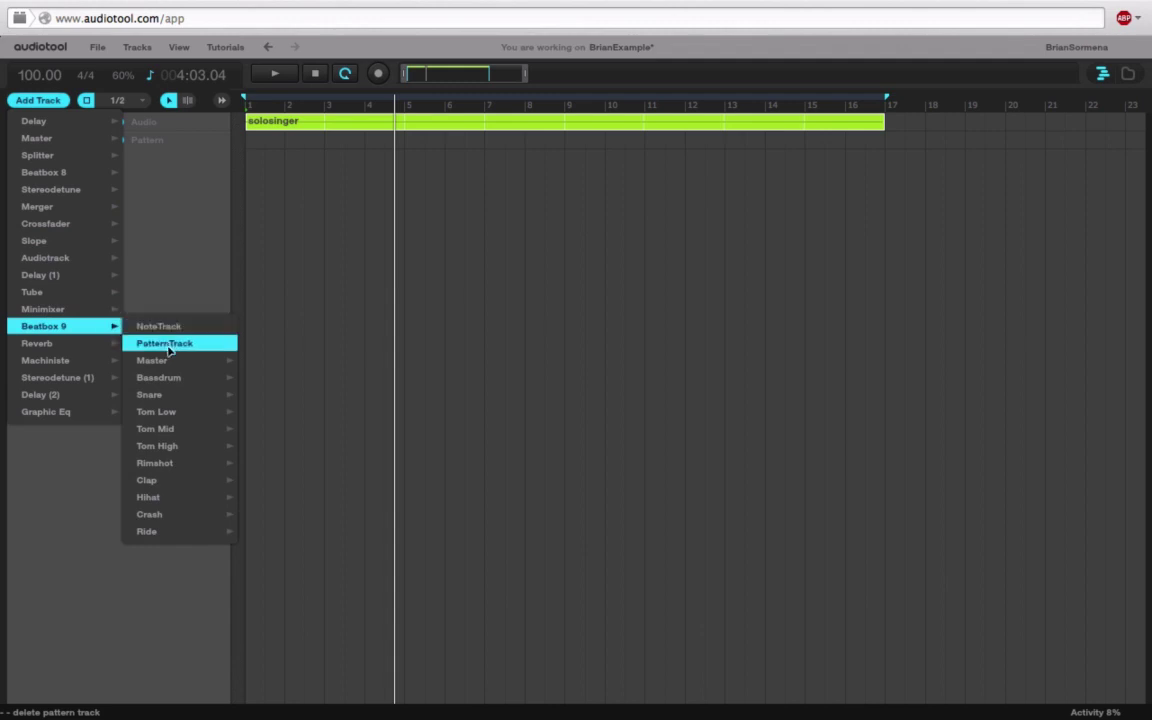
click(168, 343)
click(38, 100)
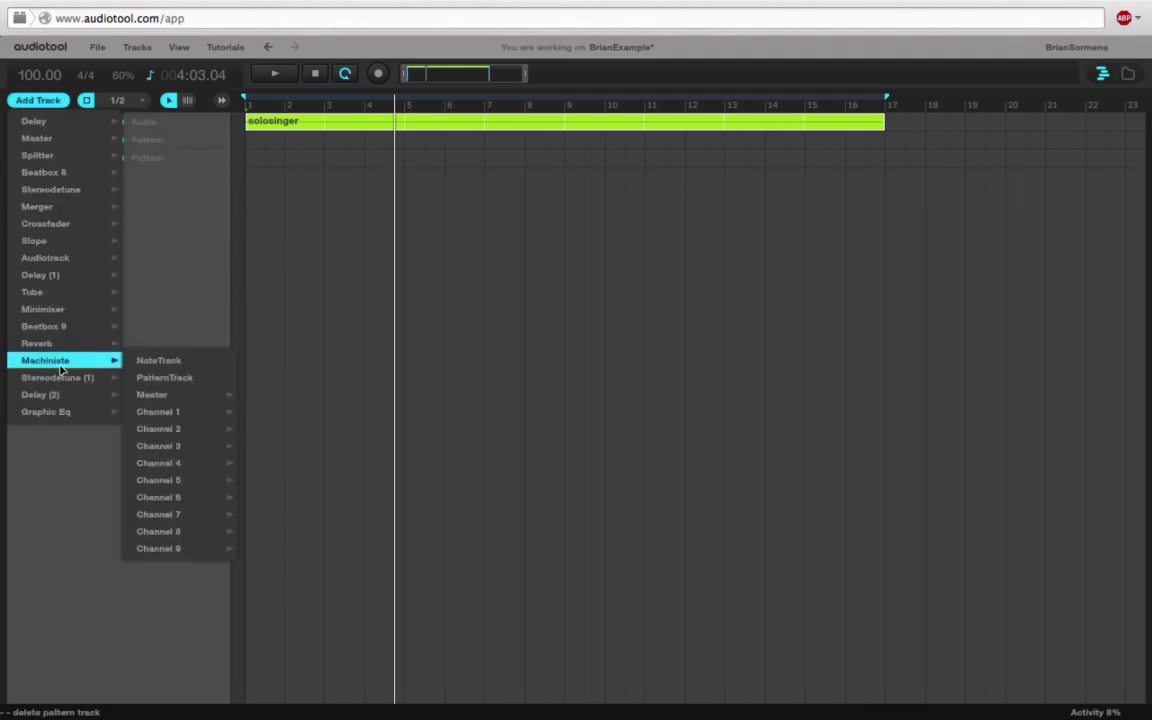
click(150, 378)
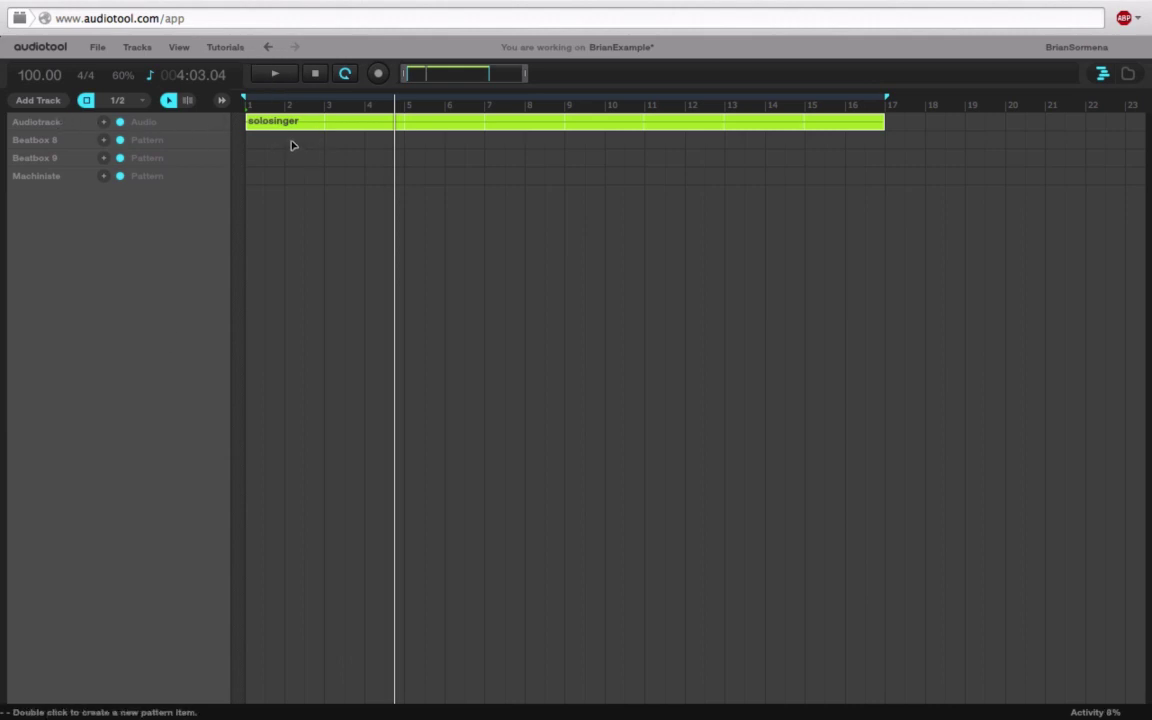
Create pattern A1 on Beatbox 8 at bar 2, then zoom the desk onto the Beatbox 8 Rhythm Composer.
double_click(292, 144)
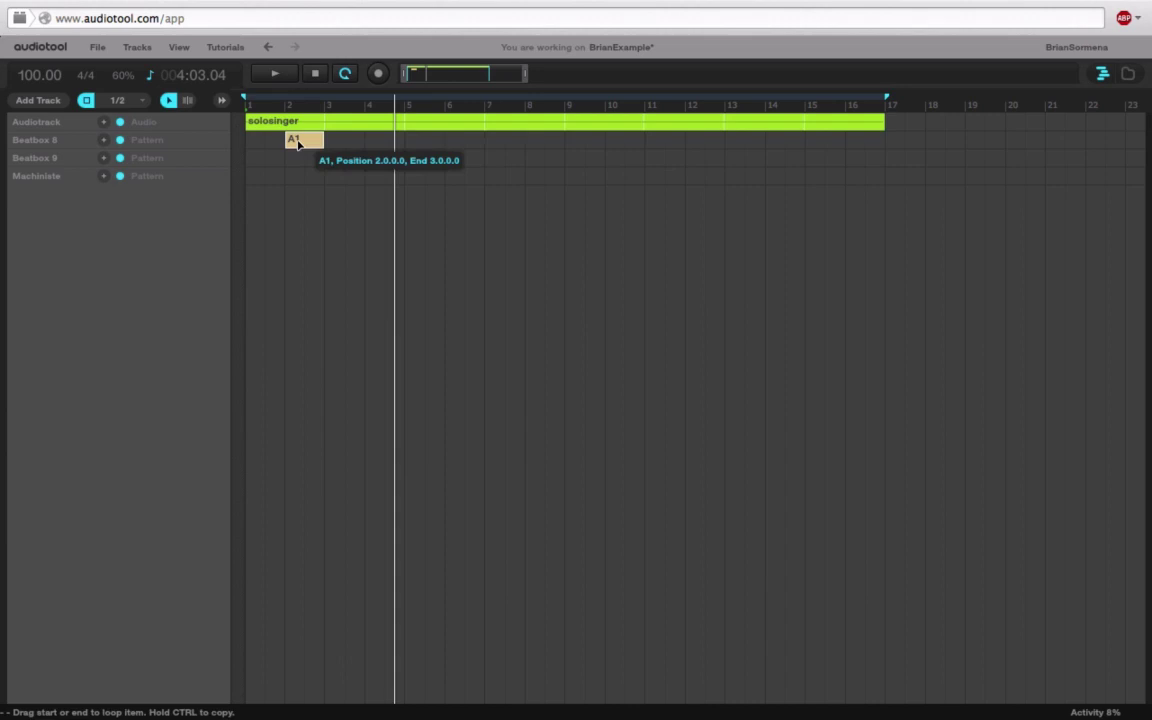
key(Tab)
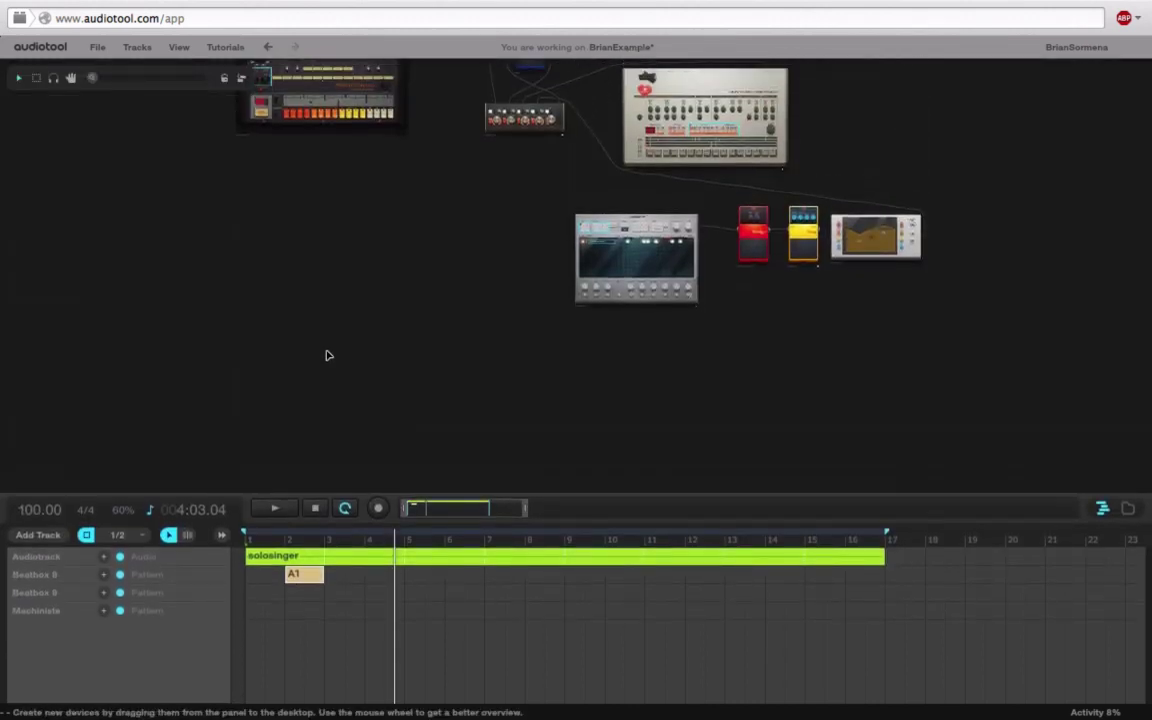
drag(92, 80, 128, 79)
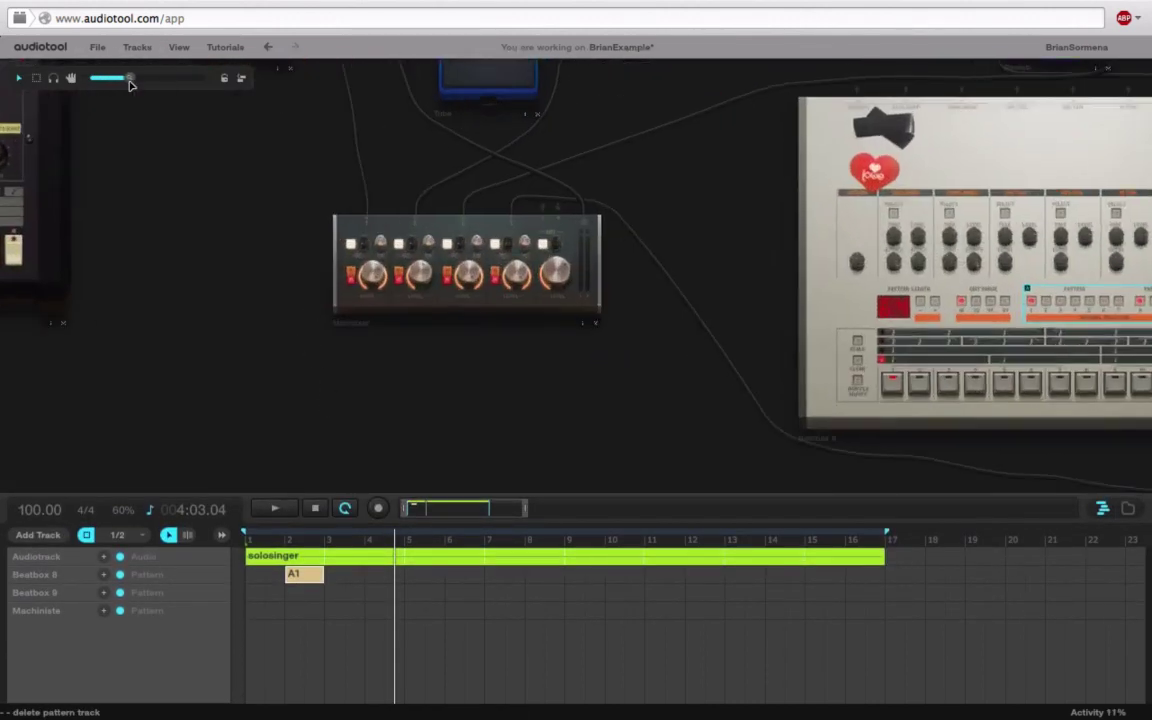
mouse_move(167, 334)
mouse_down()
mouse_move(630, 339)
mouse_move(796, 311)
mouse_move(816, 361)
mouse_up()
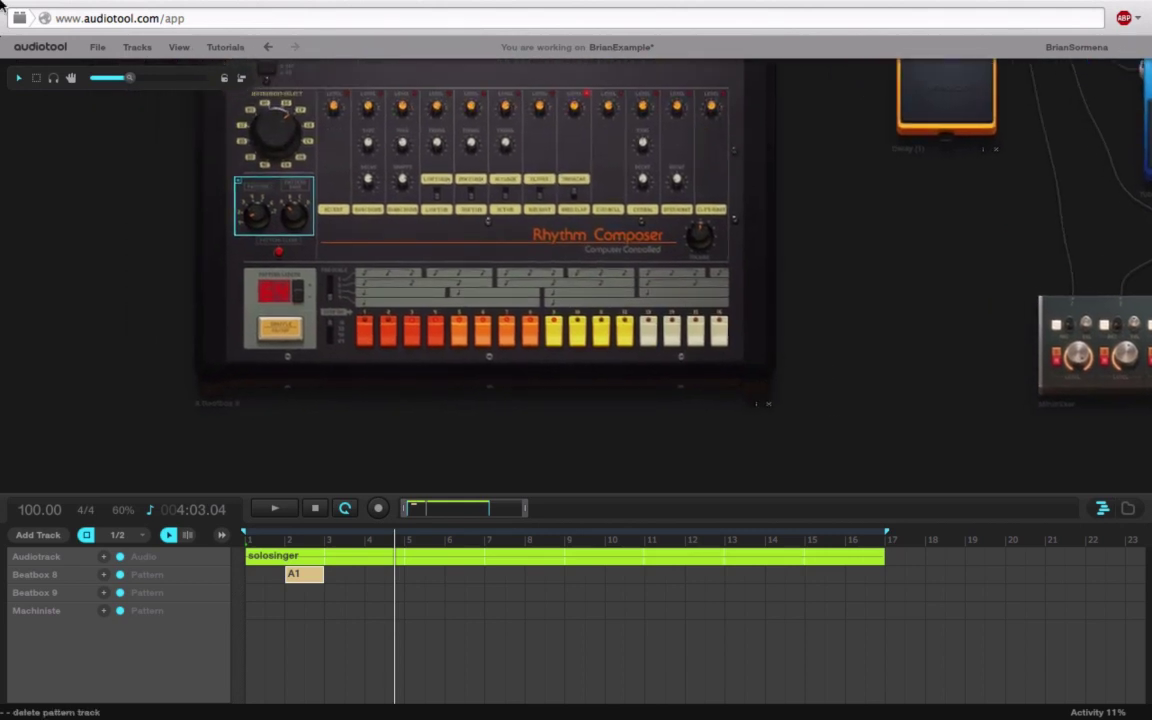
drag(129, 78, 156, 79)
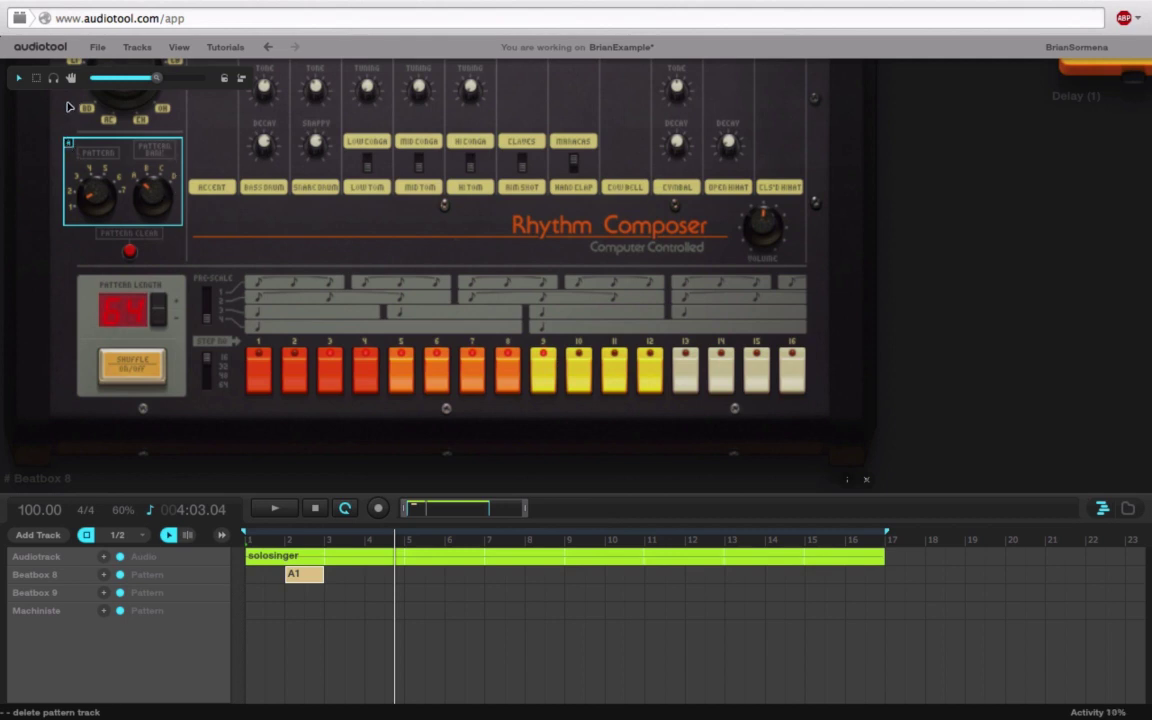
drag(163, 77, 175, 77)
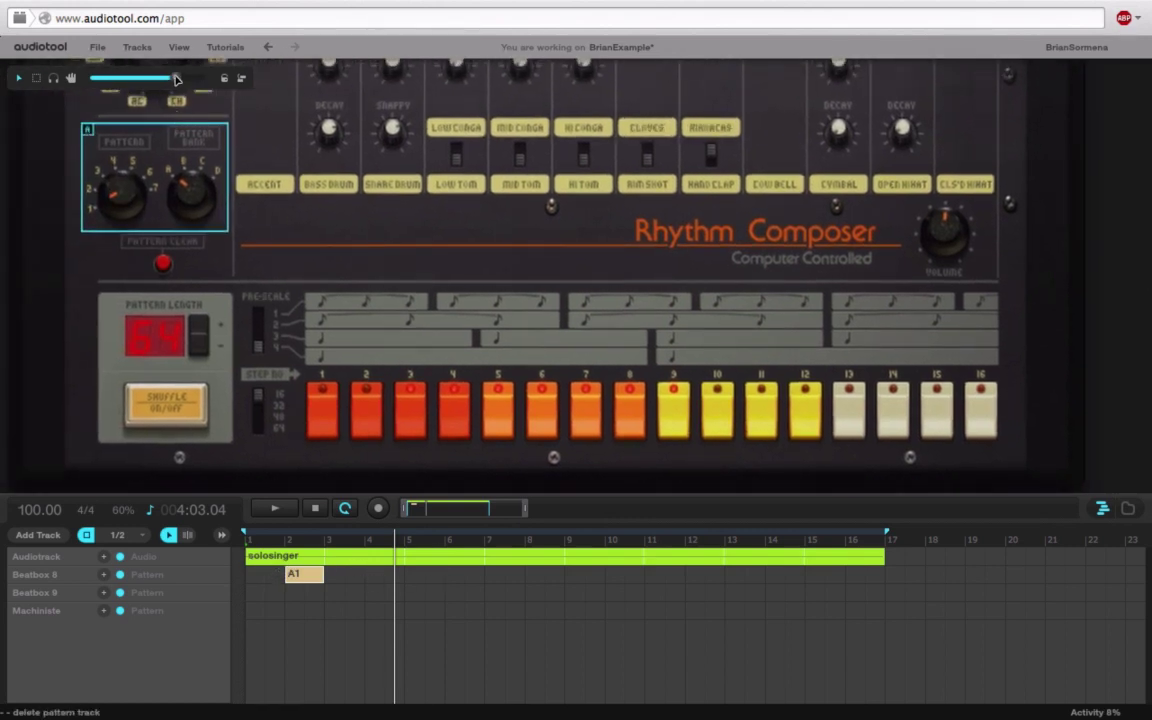
drag(163, 77, 138, 95)
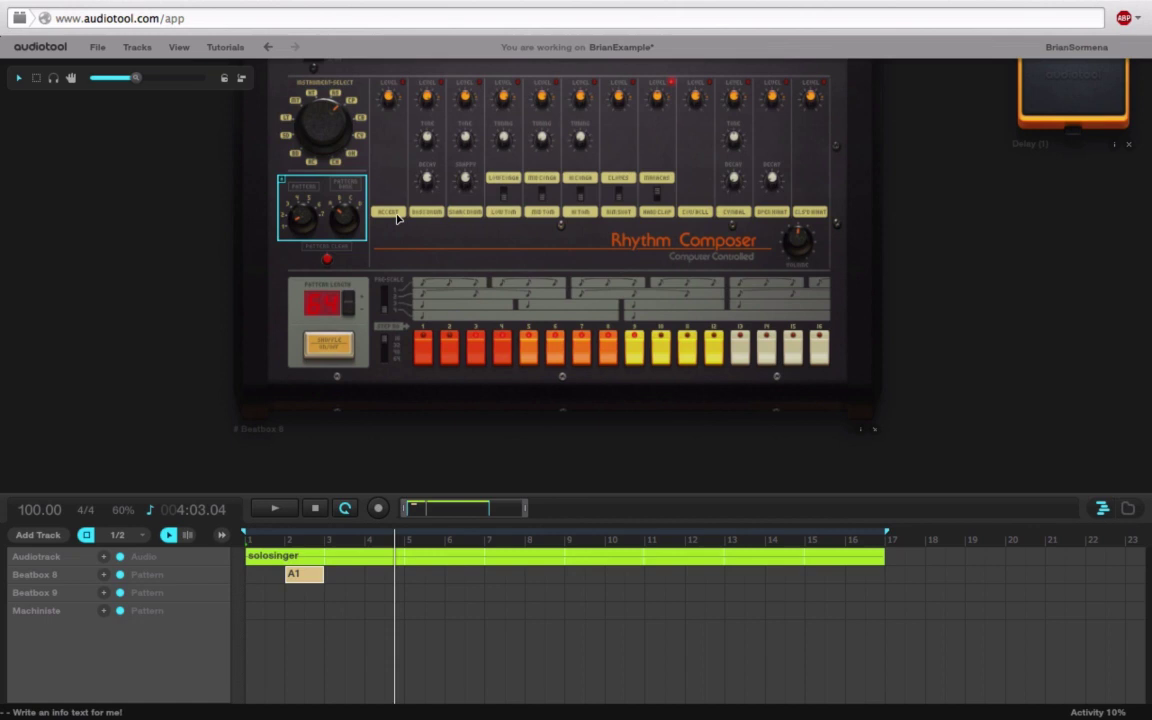
Check pattern A1's options without changes and enlarge the timeline over the desk.
right_click(295, 576)
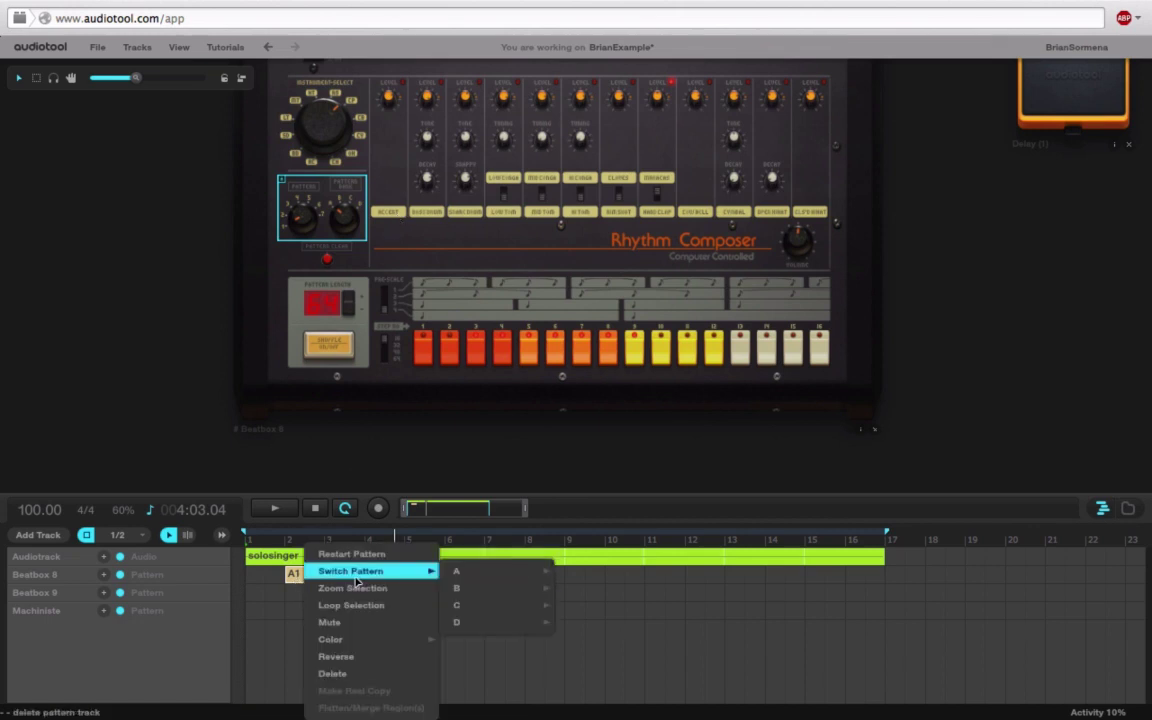
mouse_move(480, 605)
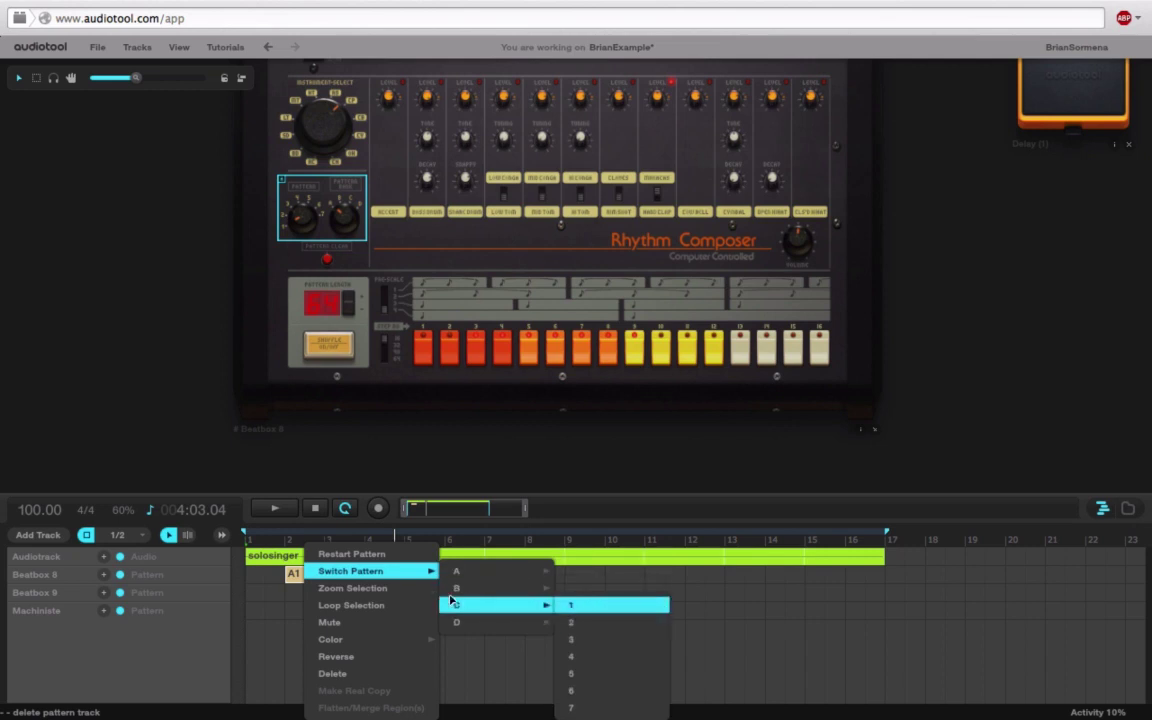
click(145, 400)
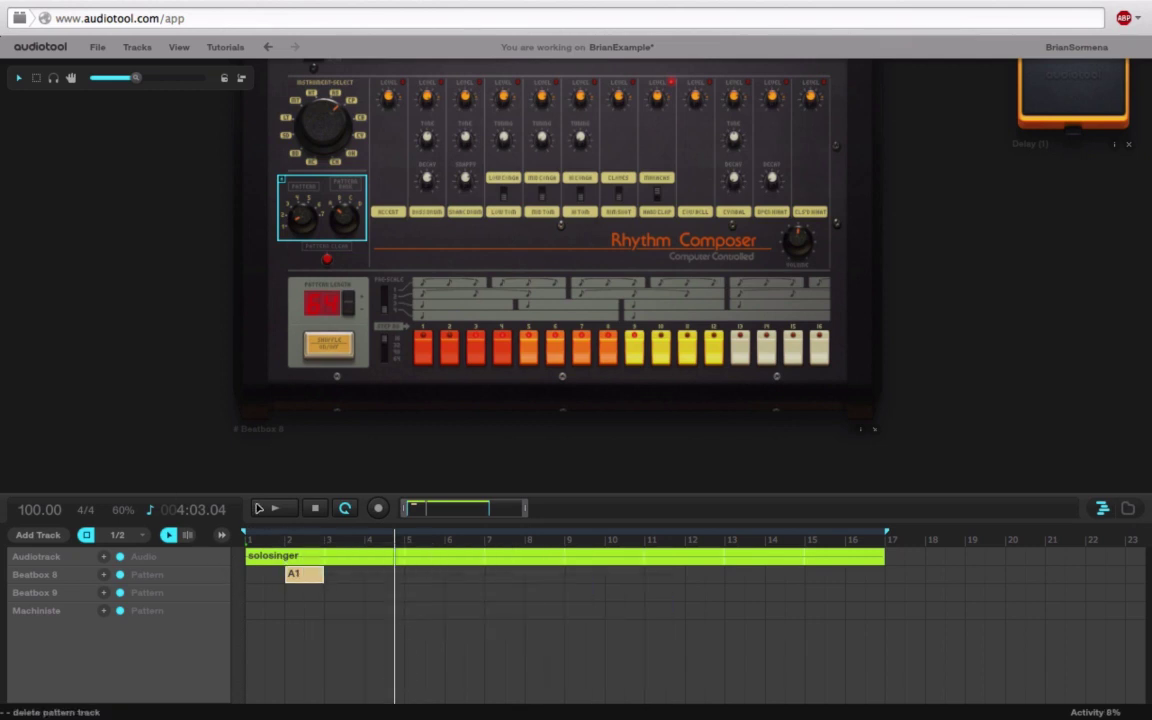
drag(255, 490, 255, 180)
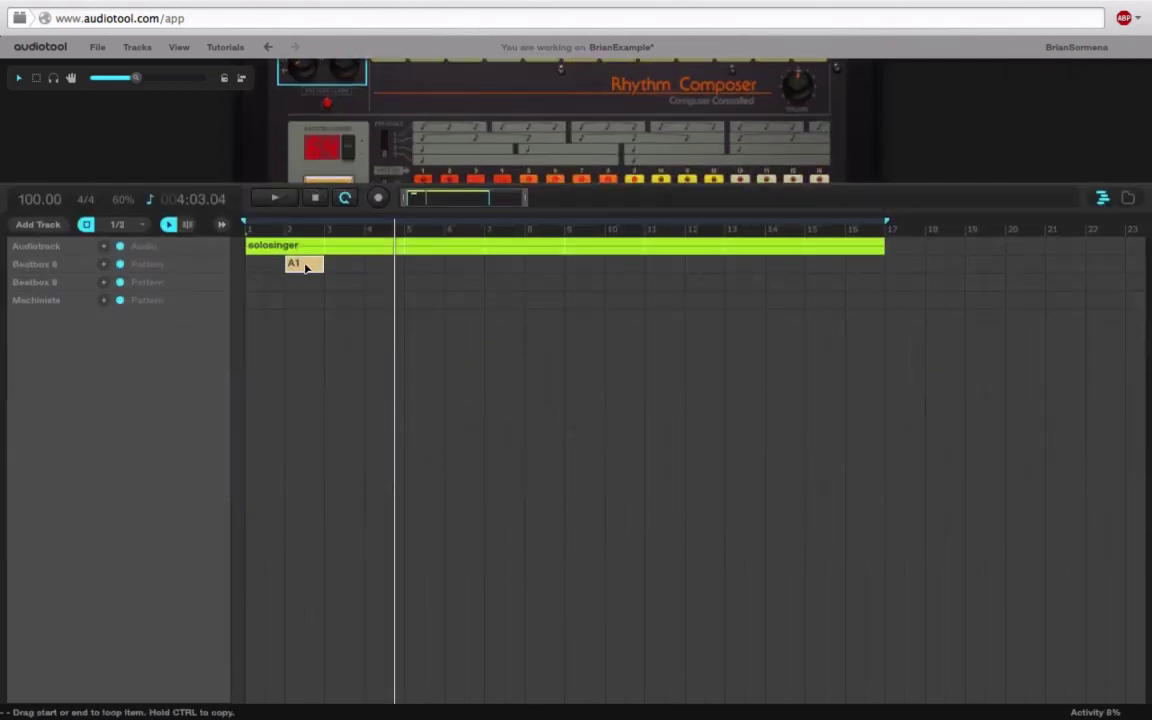
Move pattern A1 to start at bar 5, play from bar 1, and stretch it to bar 17.
drag(303, 268, 429, 264)
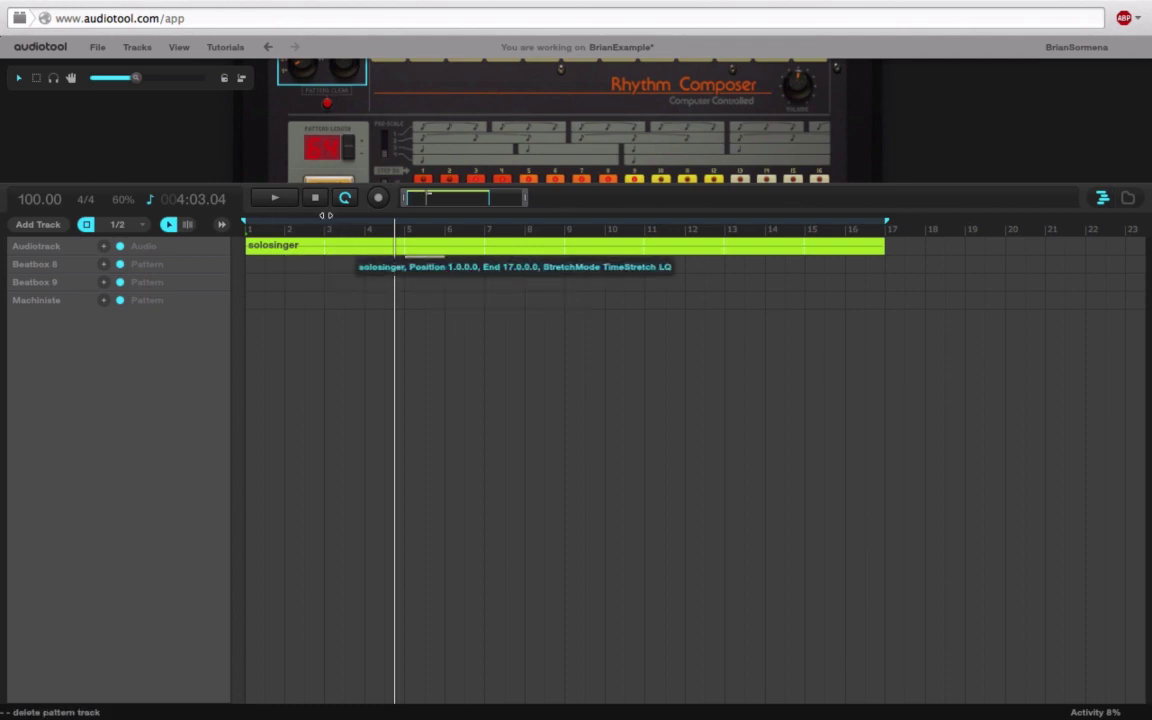
click(278, 200)
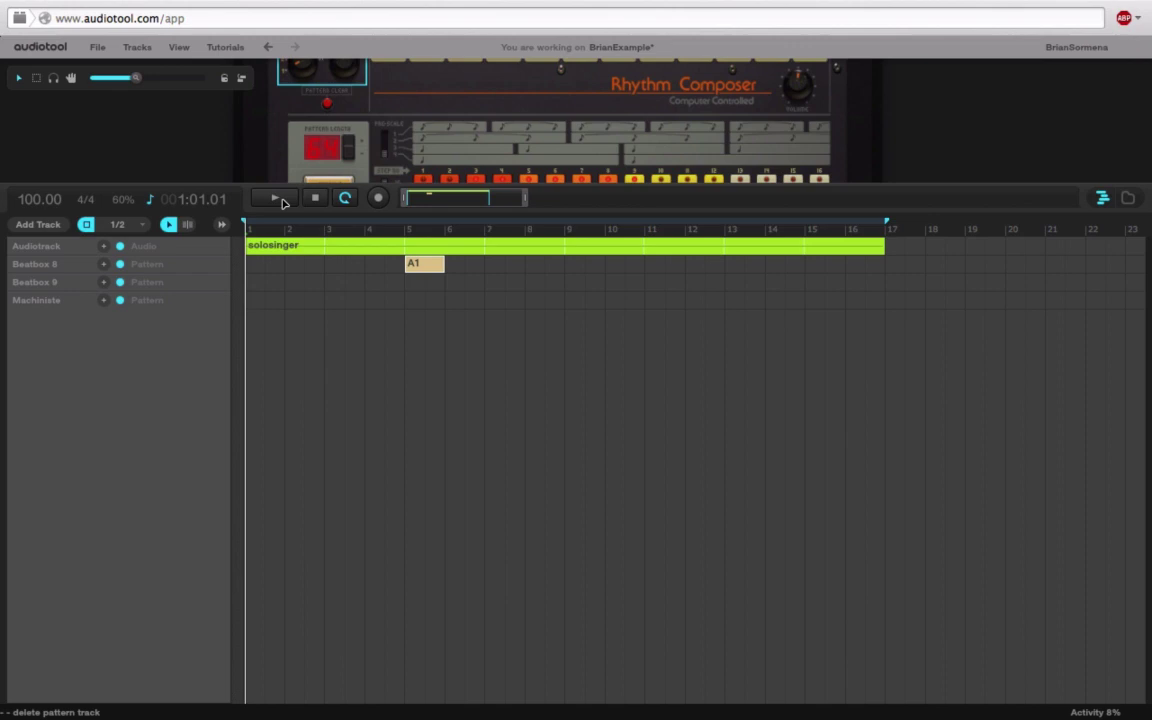
click(282, 202)
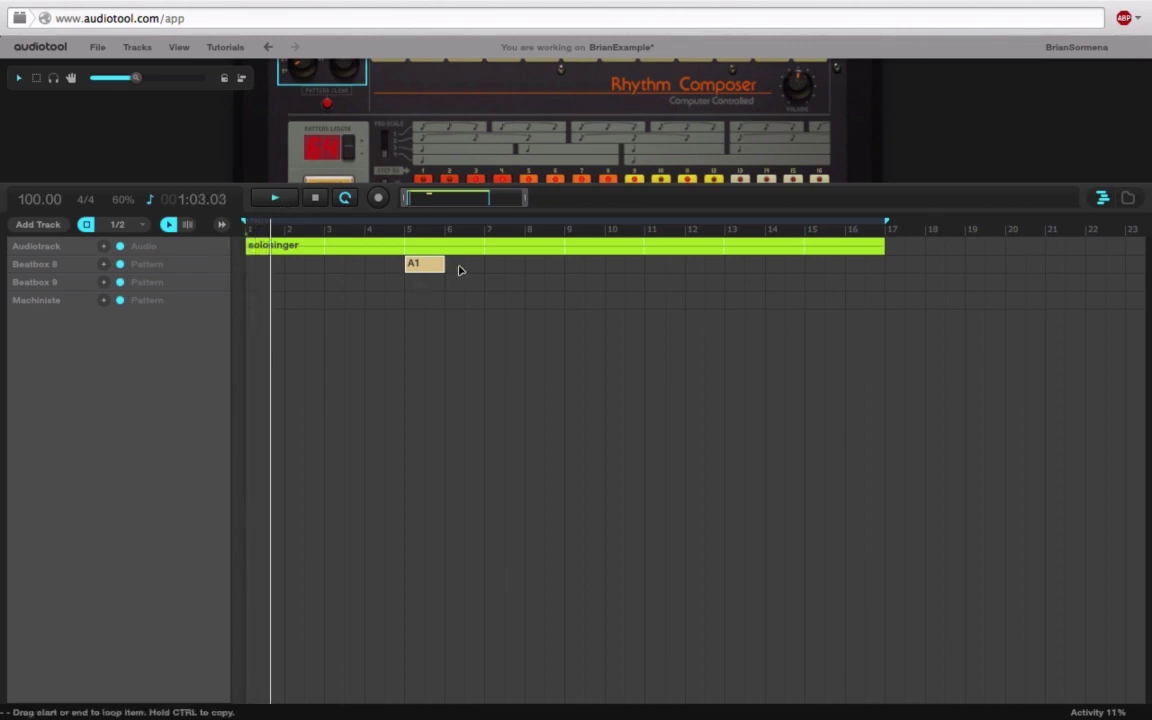
drag(443, 264, 887, 275)
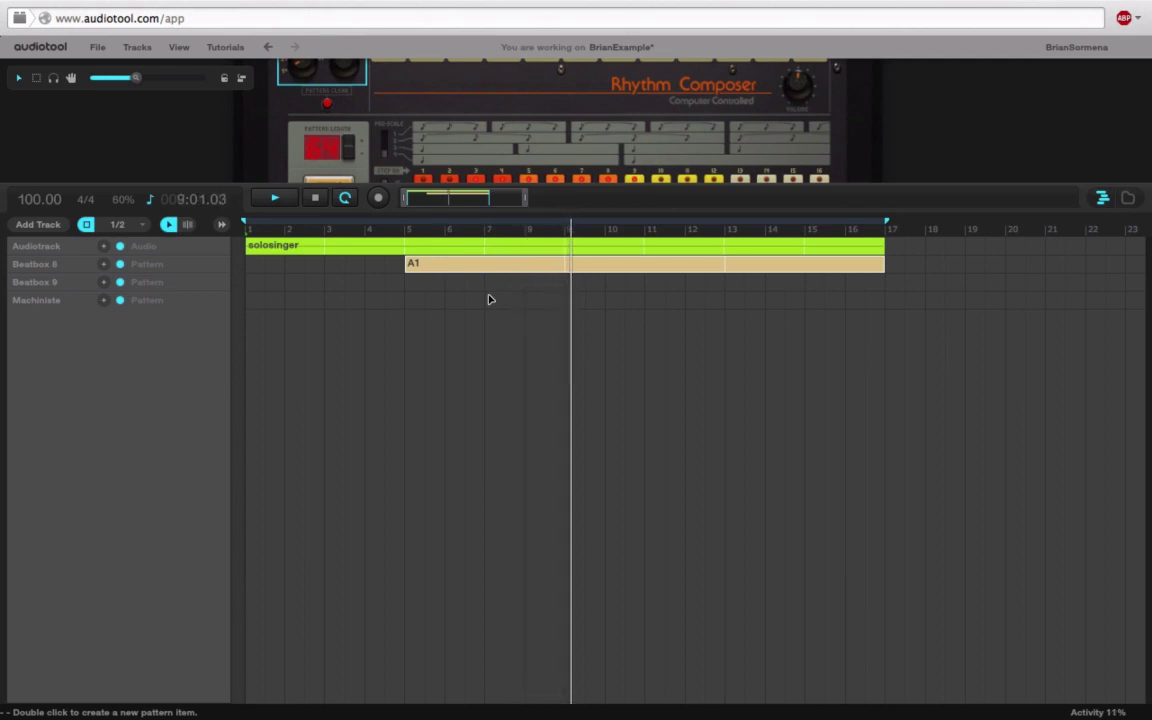
Stop playback, shrink the timeline, centre the Minimixer on the desk, and play from bar 5.
key(space)
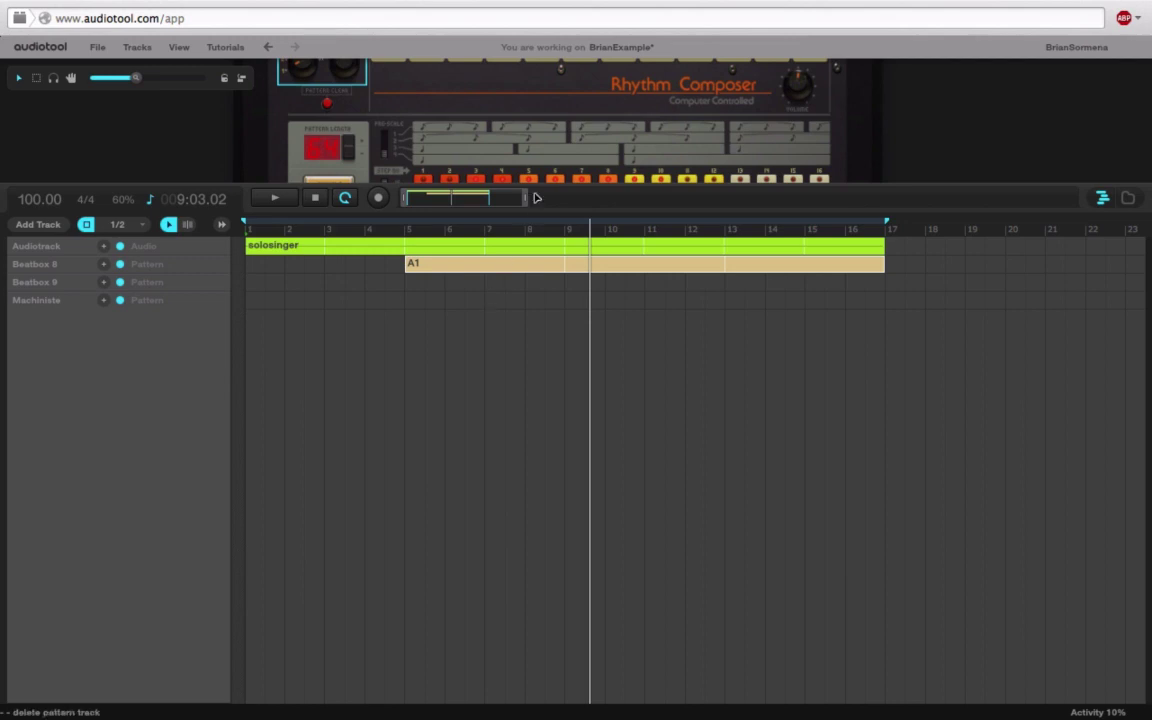
drag(537, 188, 554, 426)
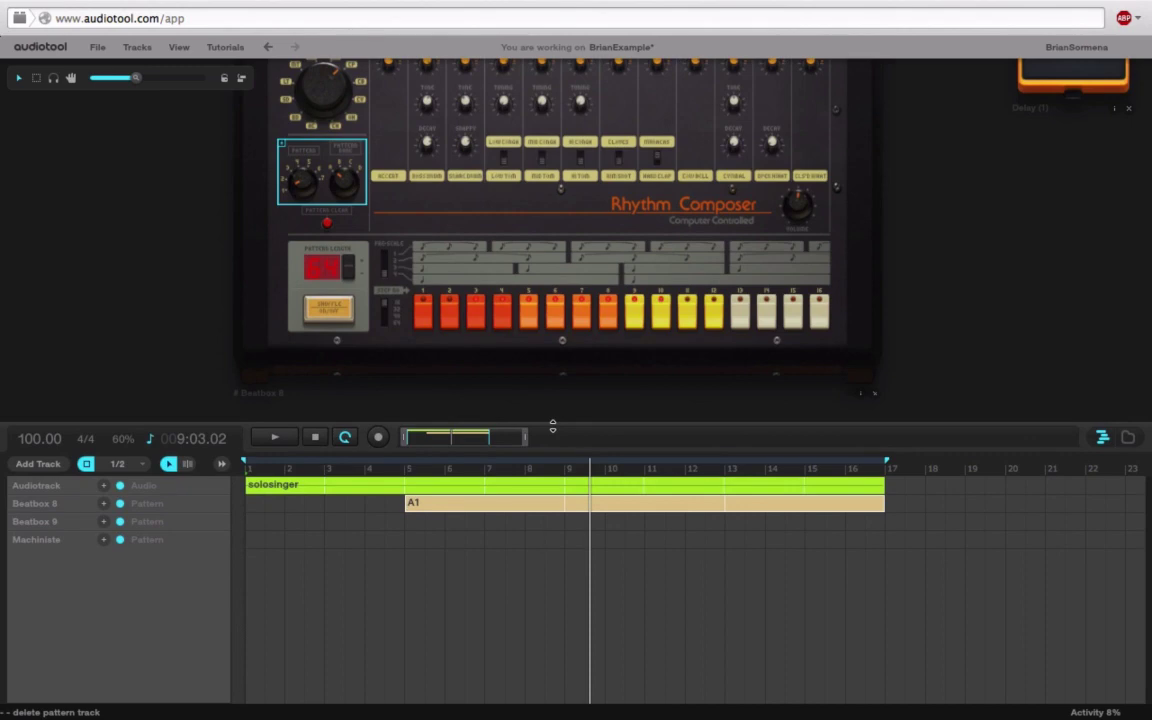
mouse_move(1003, 249)
mouse_down()
mouse_move(827, 483)
mouse_move(476, 229)
mouse_move(460, 200)
mouse_up()
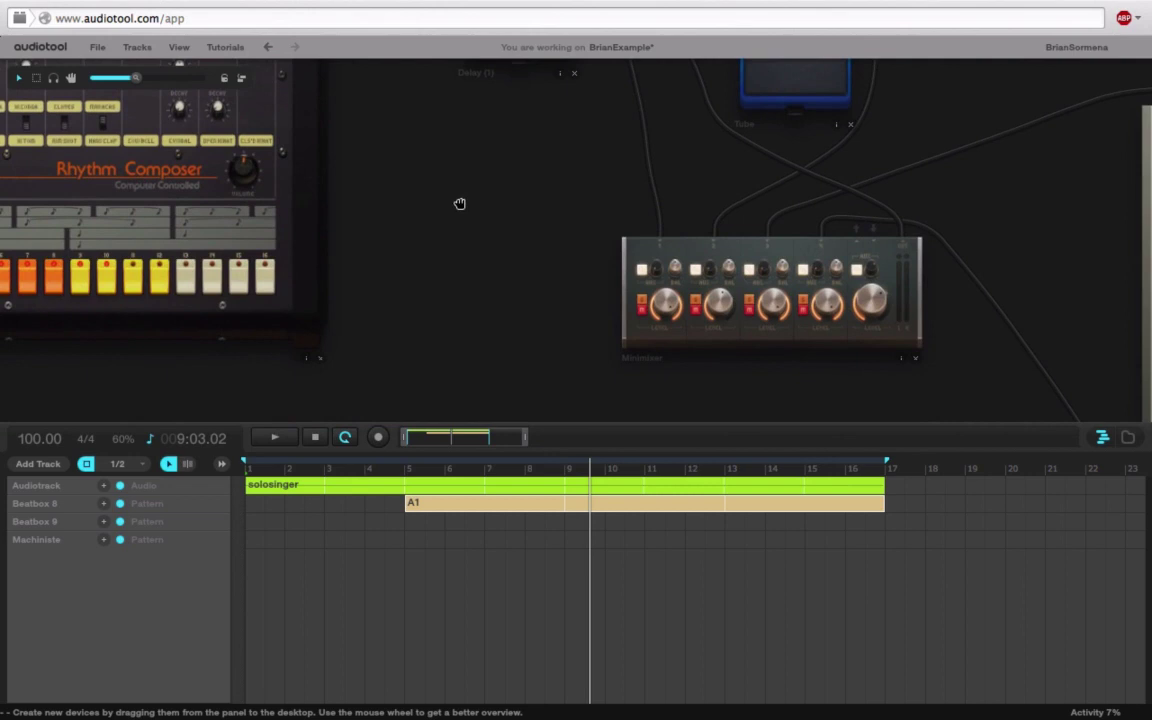
mouse_move(480, 247)
mouse_down()
mouse_move(383, 195)
mouse_move(318, 184)
mouse_up()
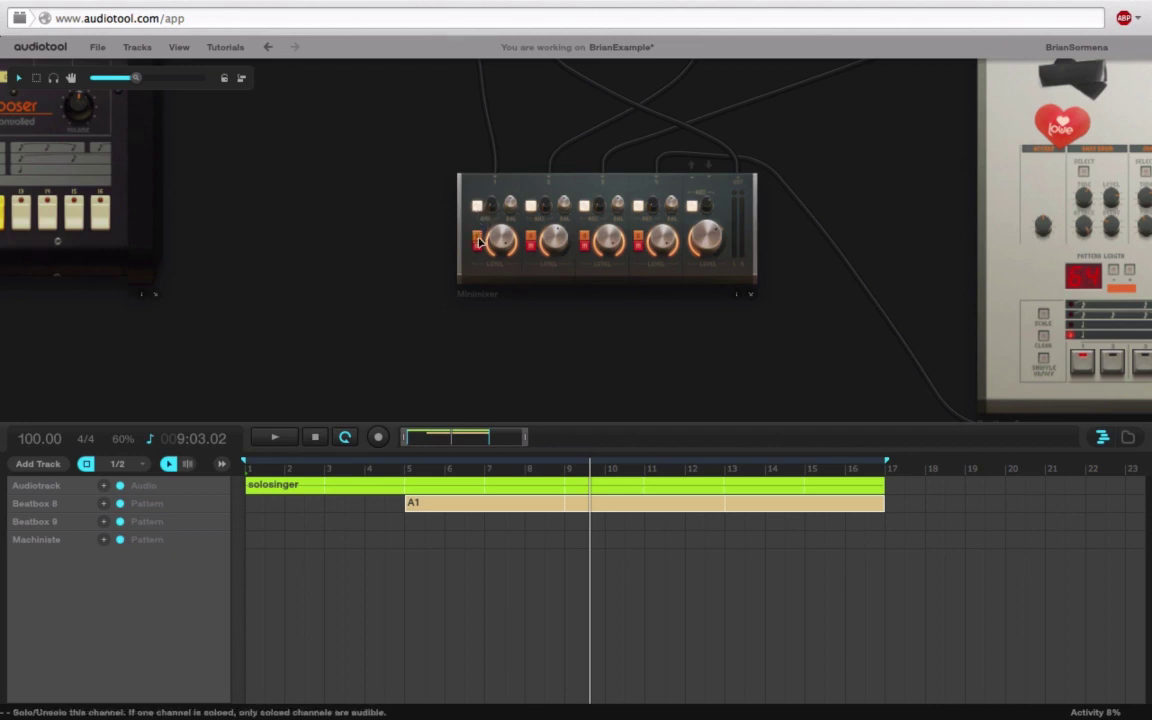
key(space)
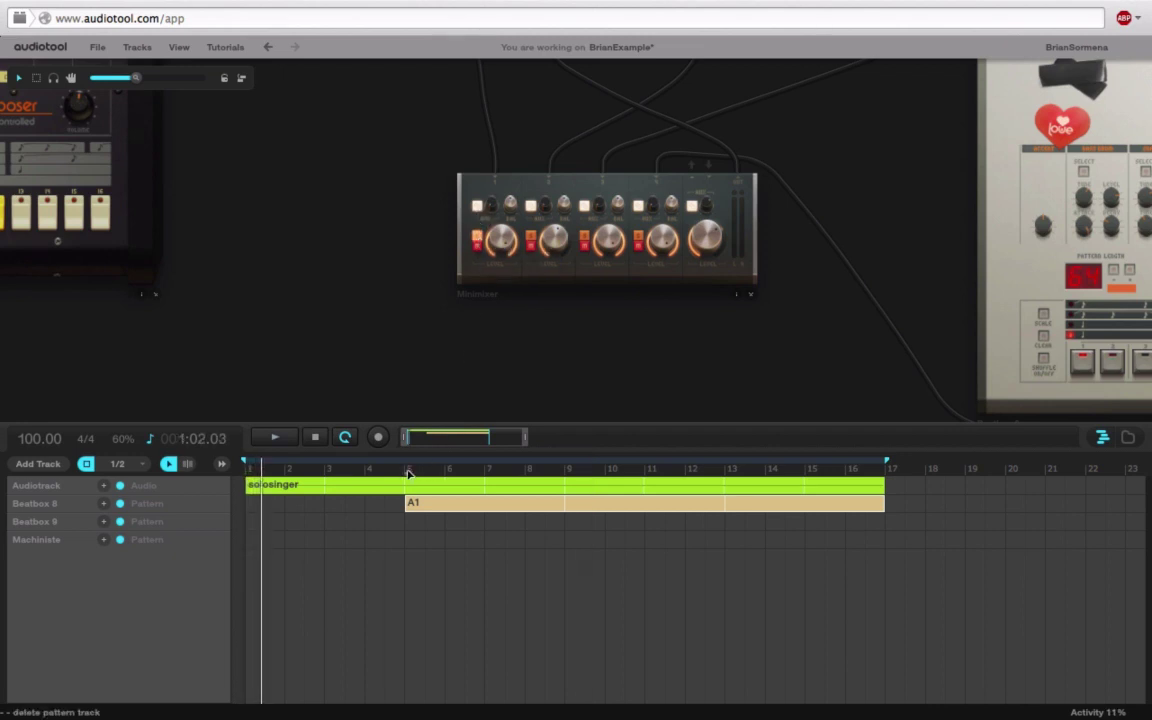
click(410, 470)
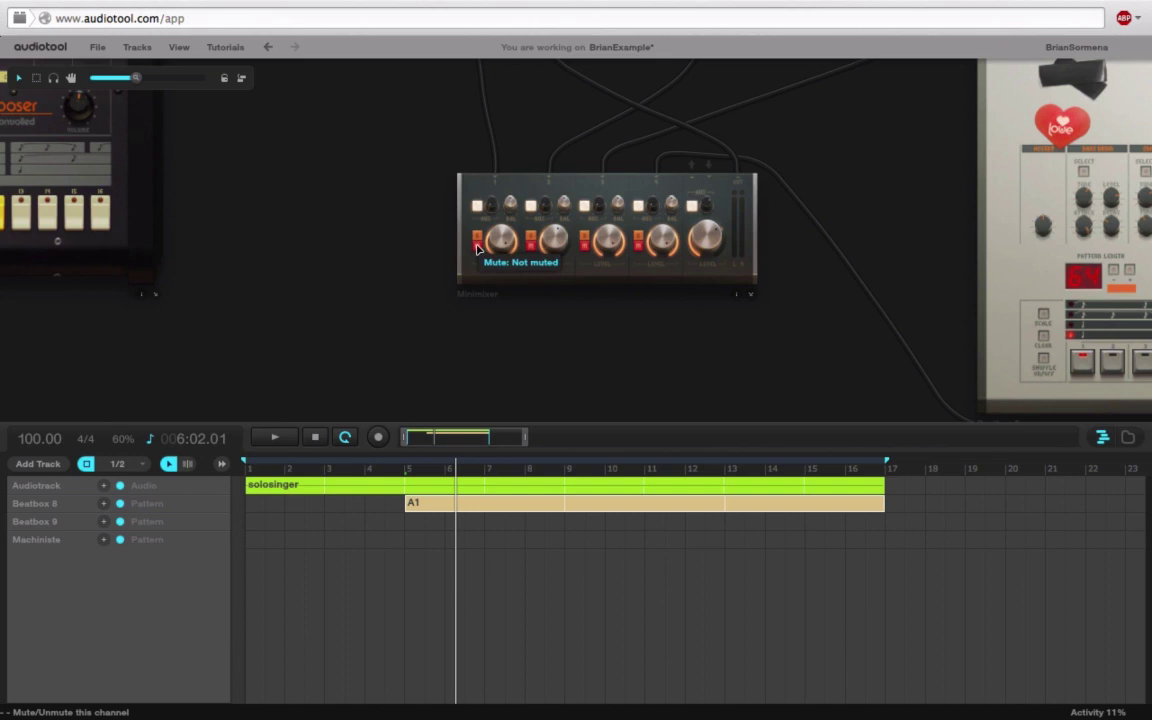
Create Minimixer channel 1 mute automation with a region starting at bar 5.
right_click(478, 249)
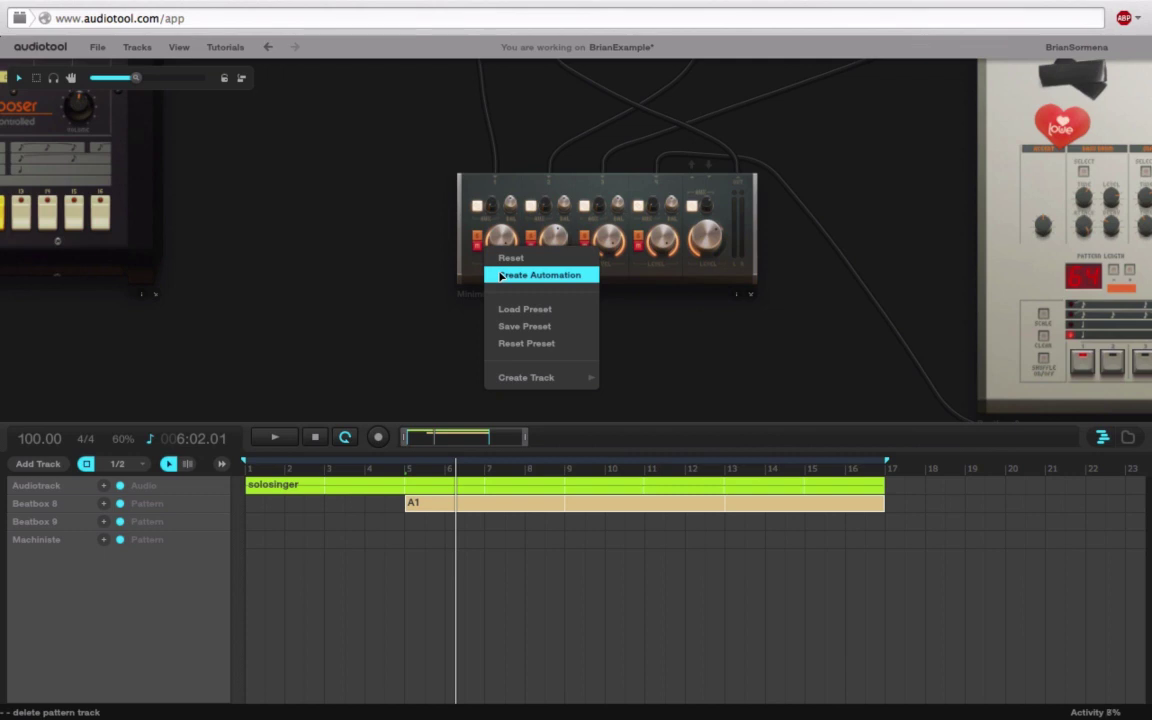
click(501, 276)
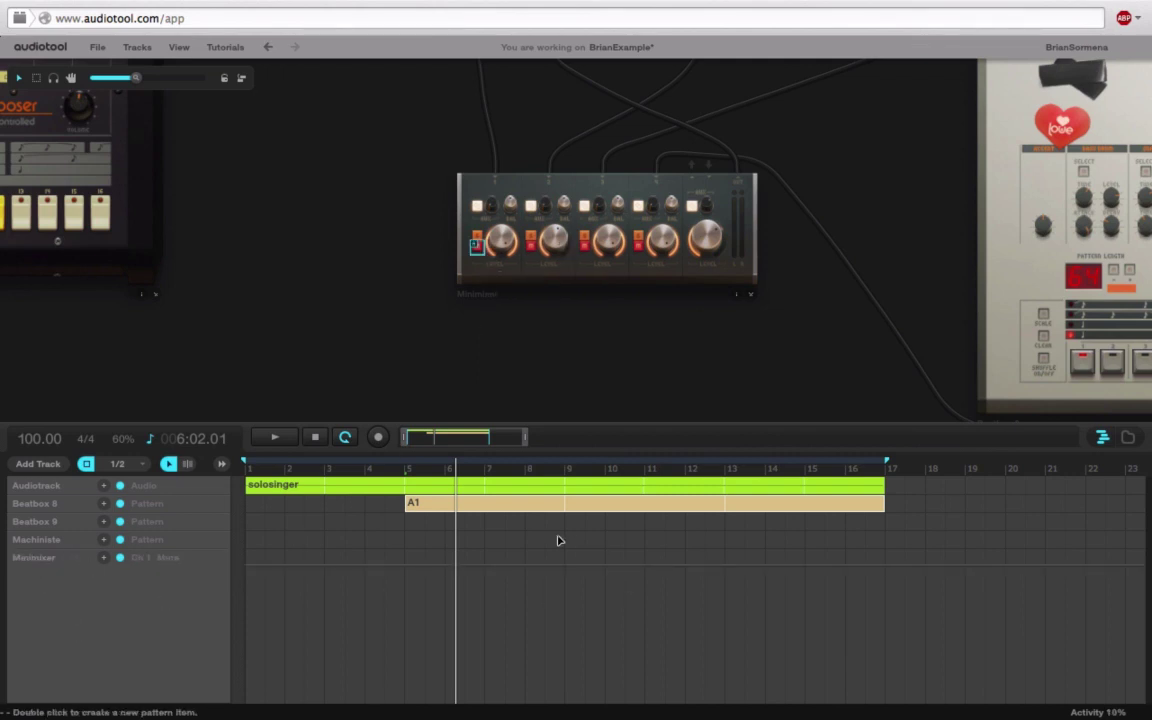
double_click(415, 559)
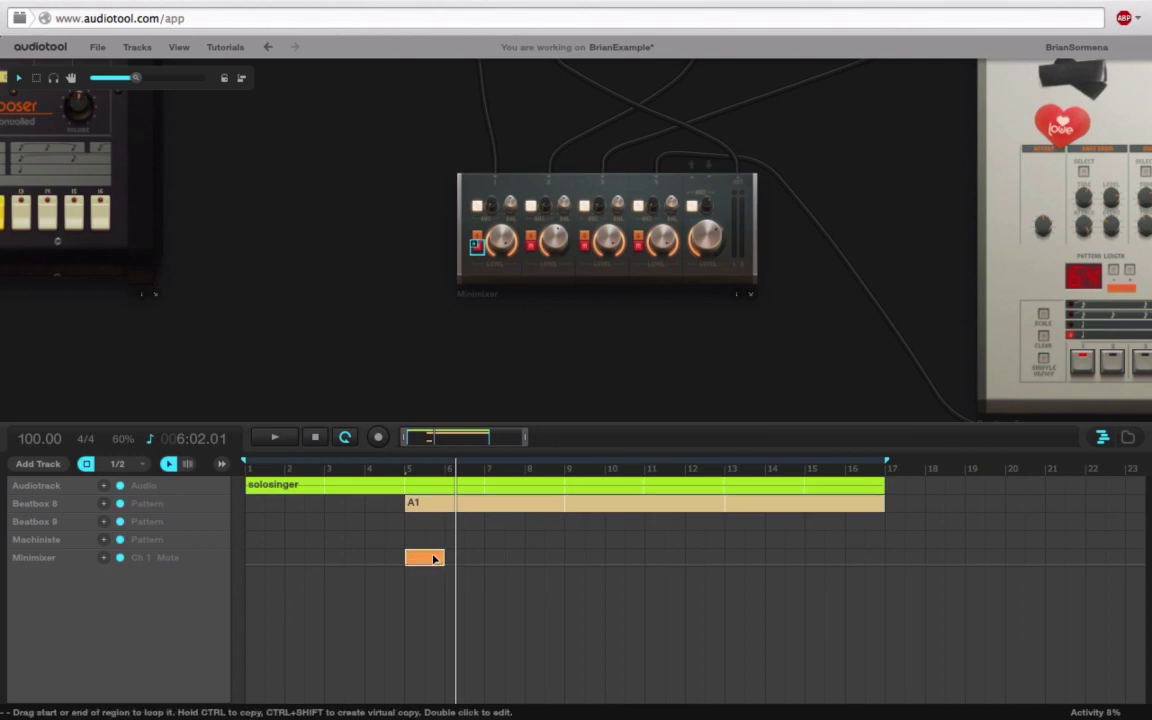
click(435, 558)
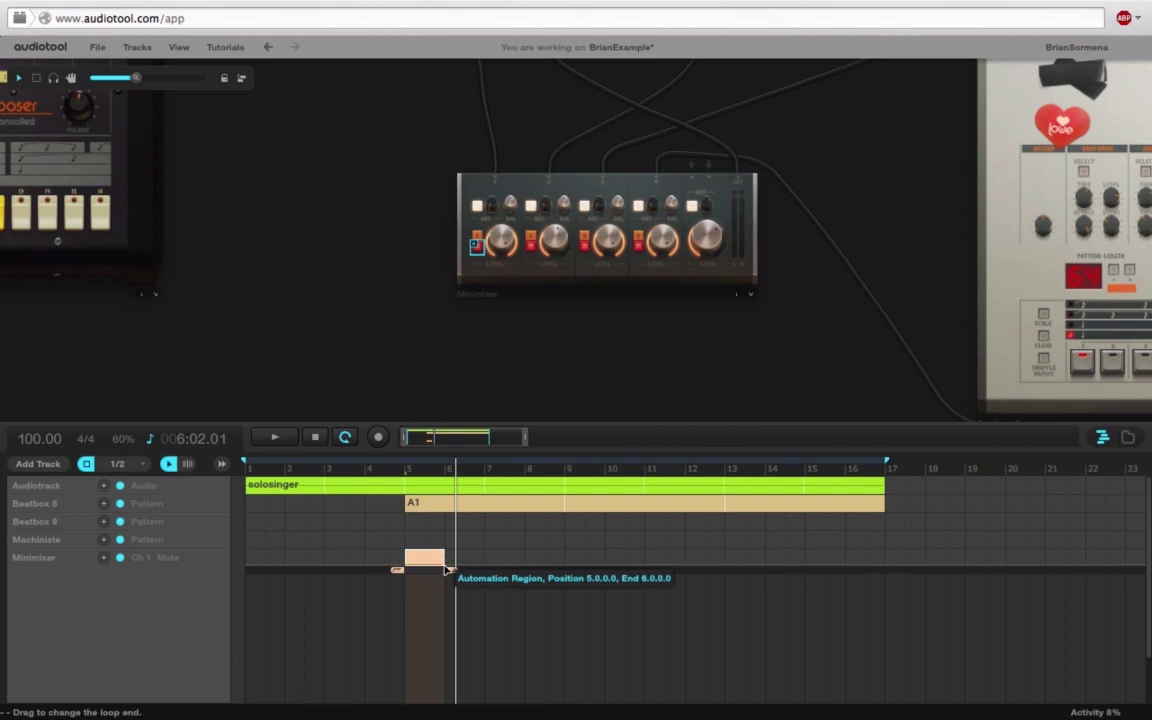
Stretch the mute automation region and the loop end to bar 17, and enlarge the timeline.
drag(445, 558, 563, 558)
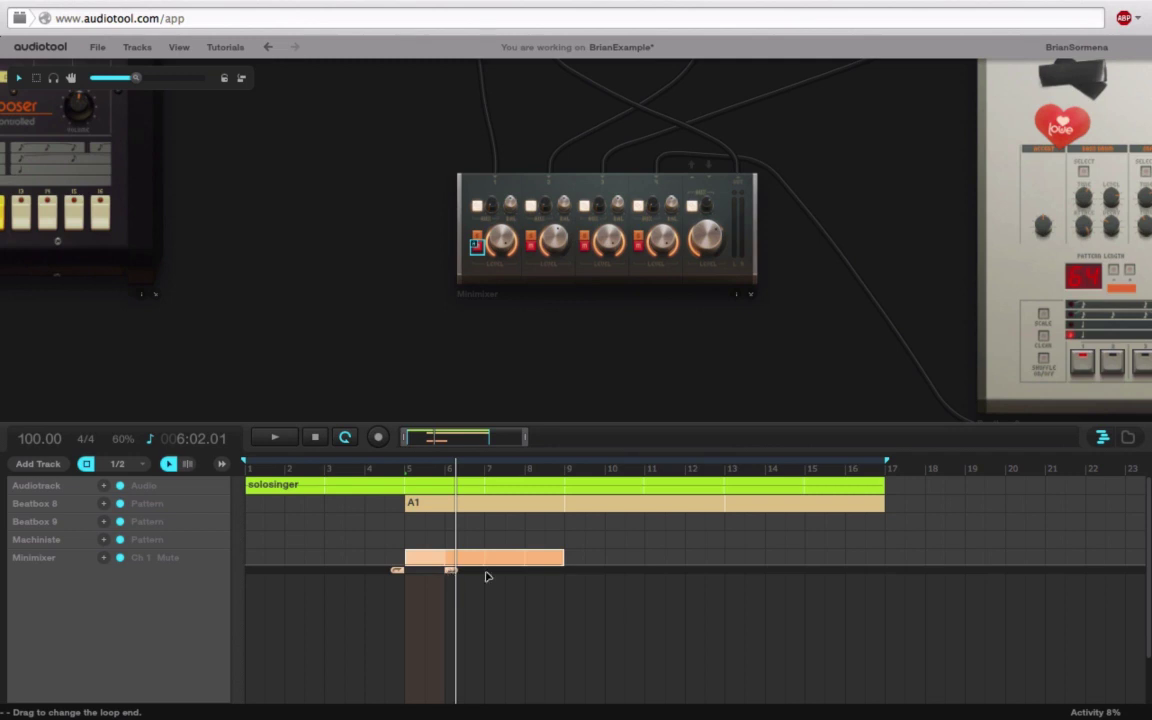
mouse_move(487, 576)
mouse_down()
mouse_move(982, 609)
mouse_move(894, 609)
mouse_up()
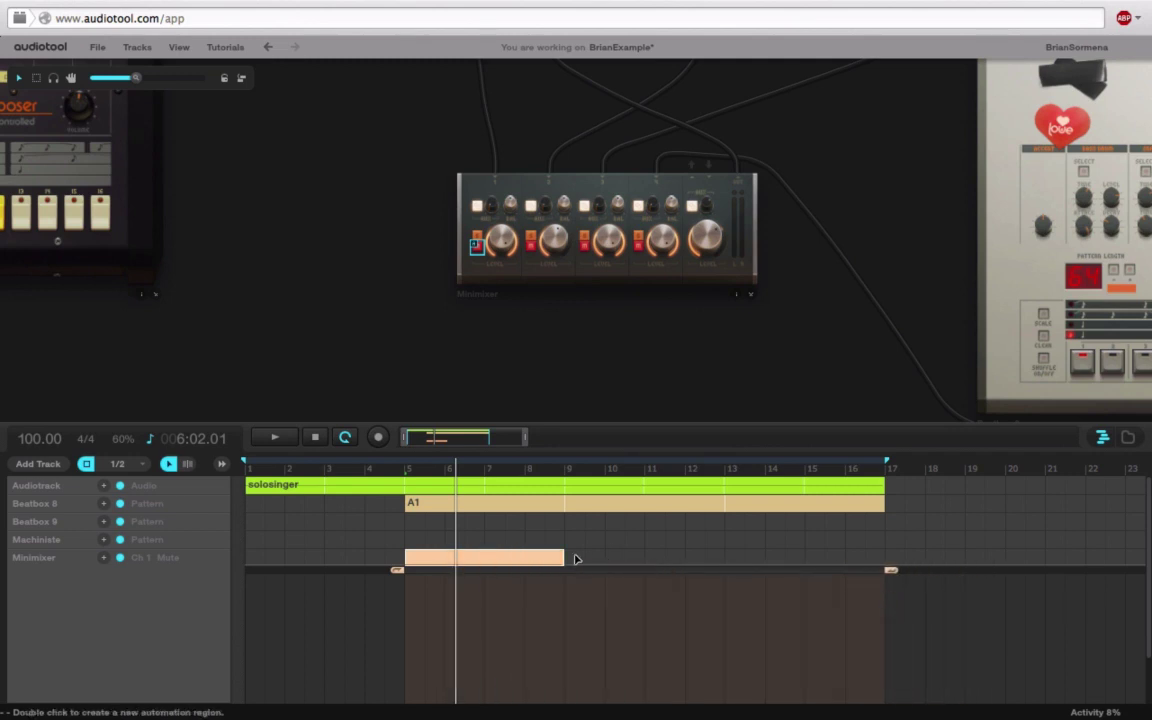
drag(575, 559, 888, 558)
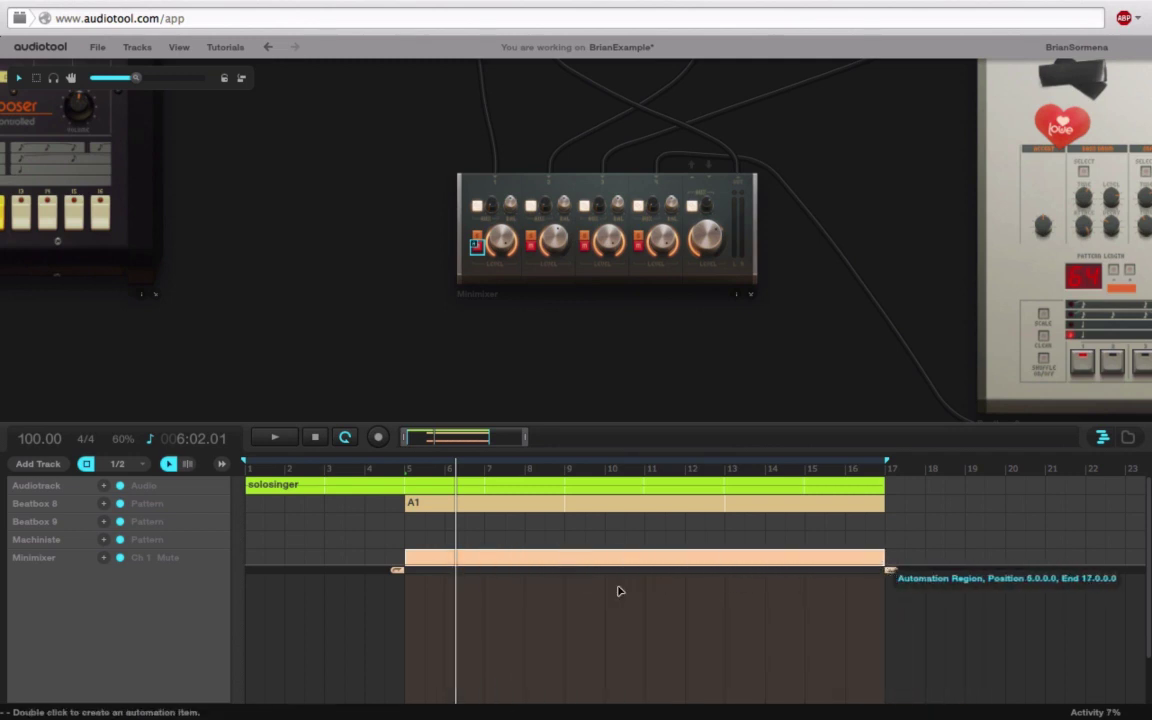
drag(352, 424, 365, 243)
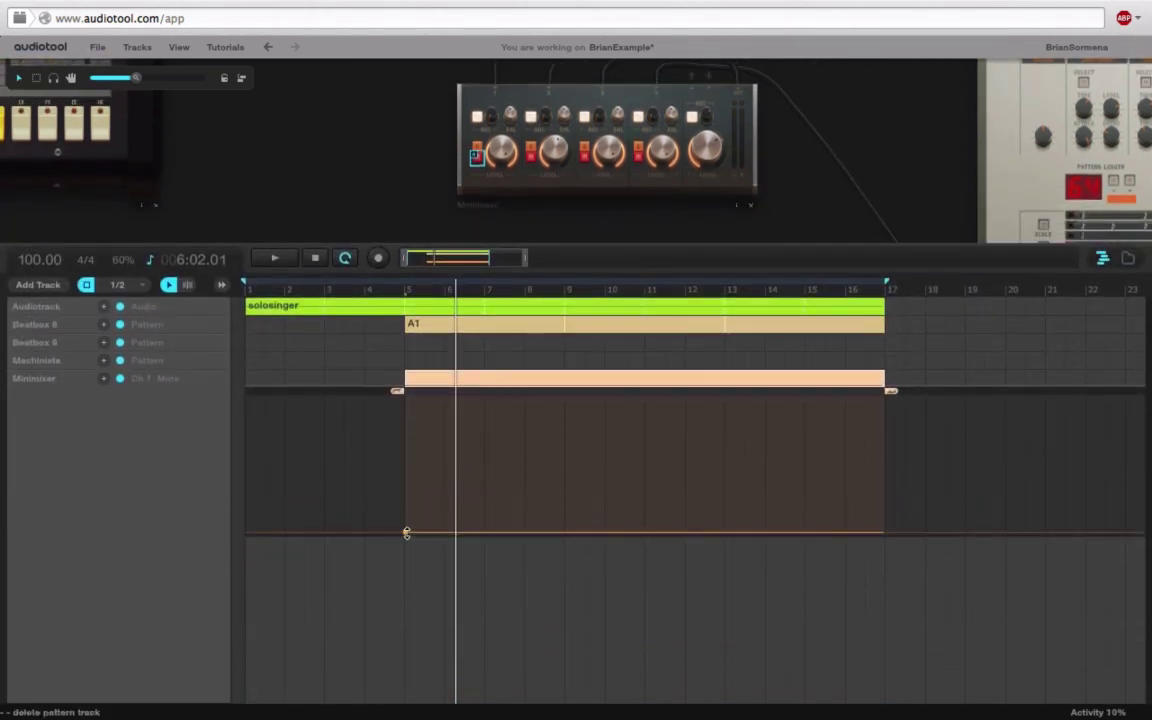
Set channel 1 muted from bar 5 and unmuted from bar 9, then move the playhead to bar 4.
drag(406, 533, 405, 397)
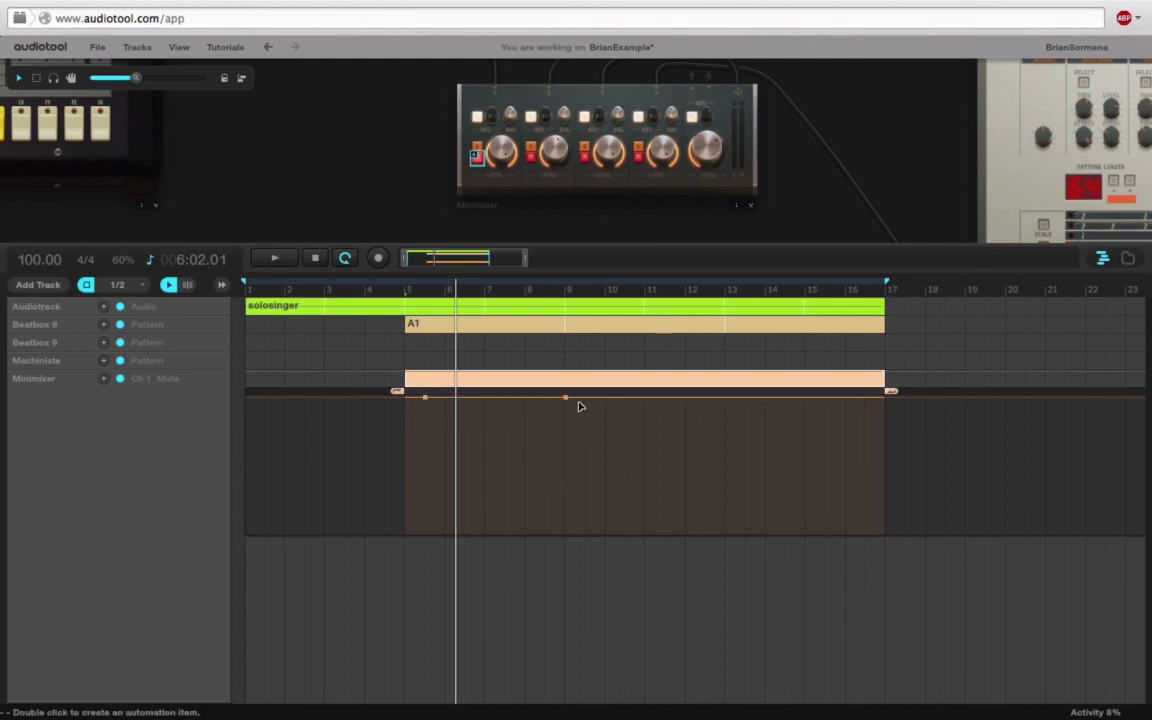
drag(566, 397, 520, 554)
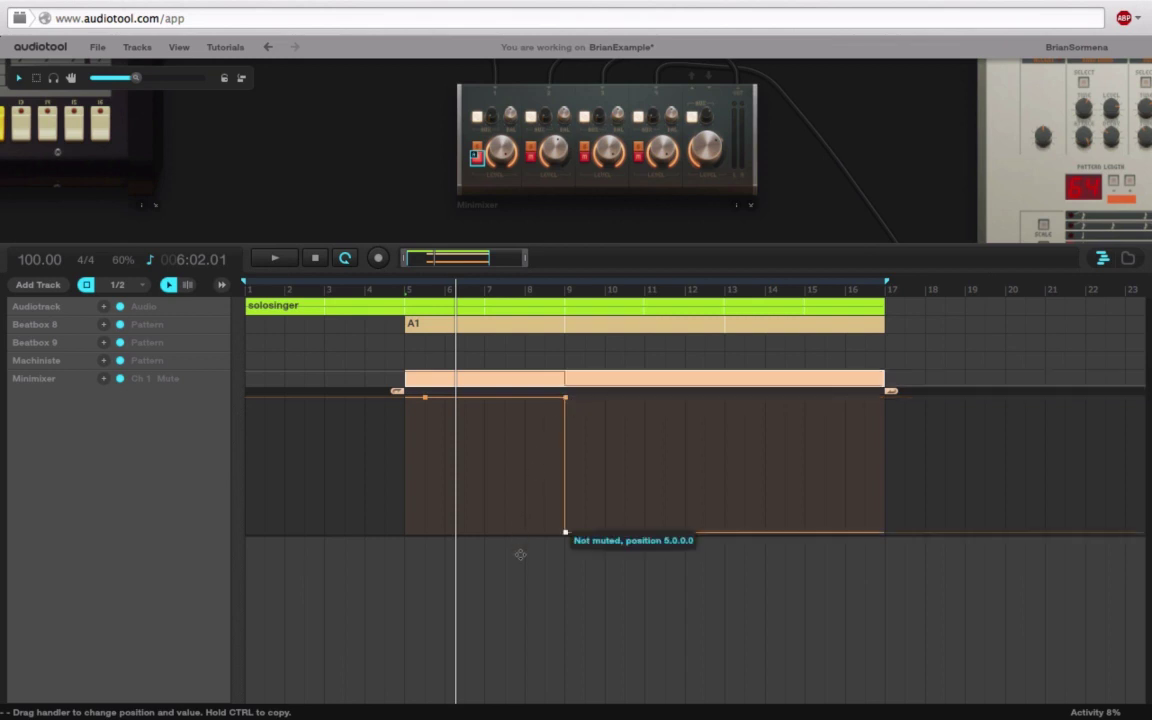
click(373, 287)
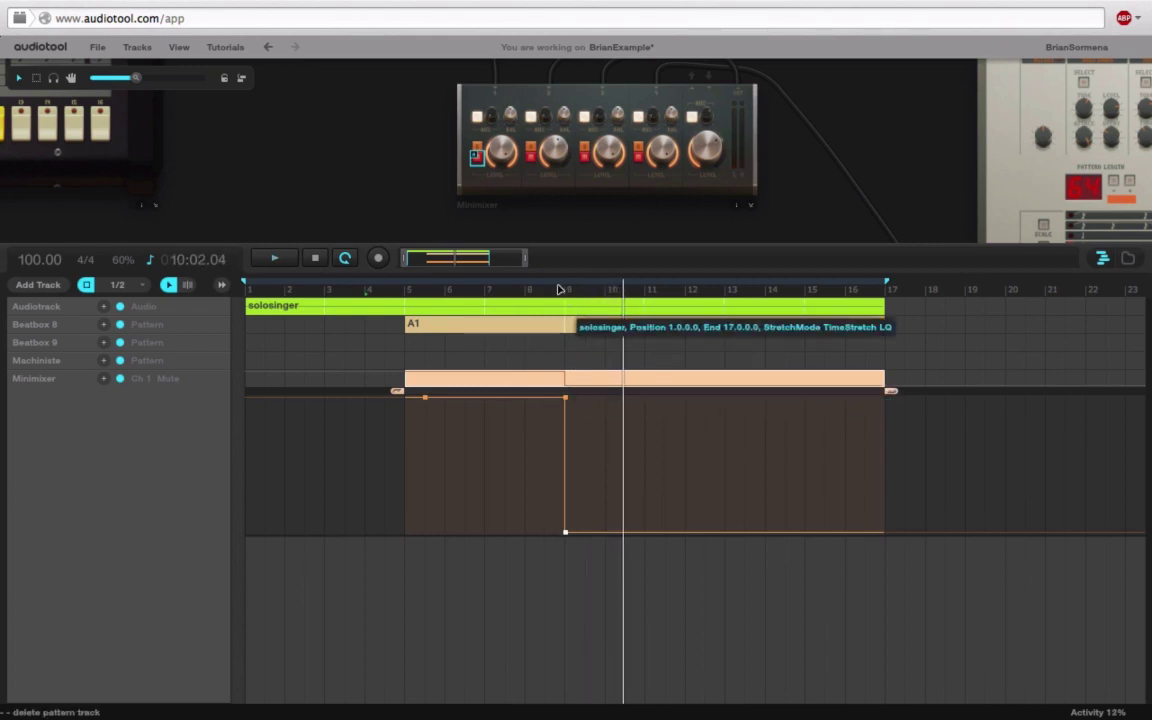
Select the whole mute automation region and open its context menu.
click(561, 375)
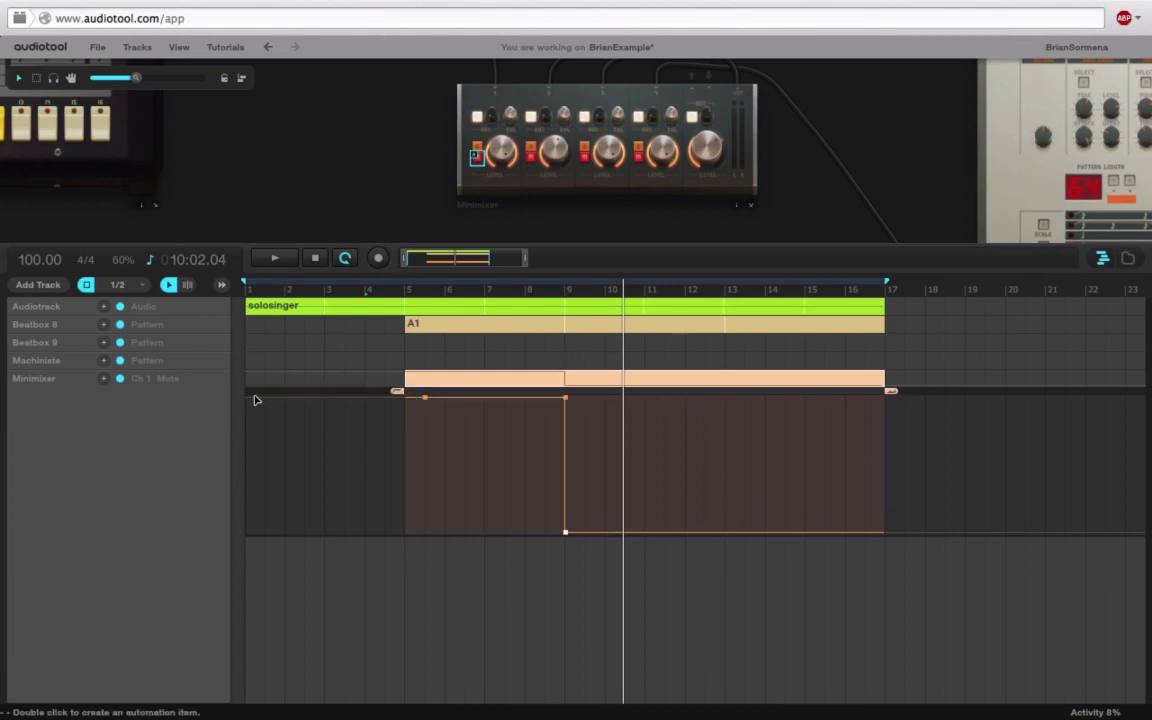
click(437, 384)
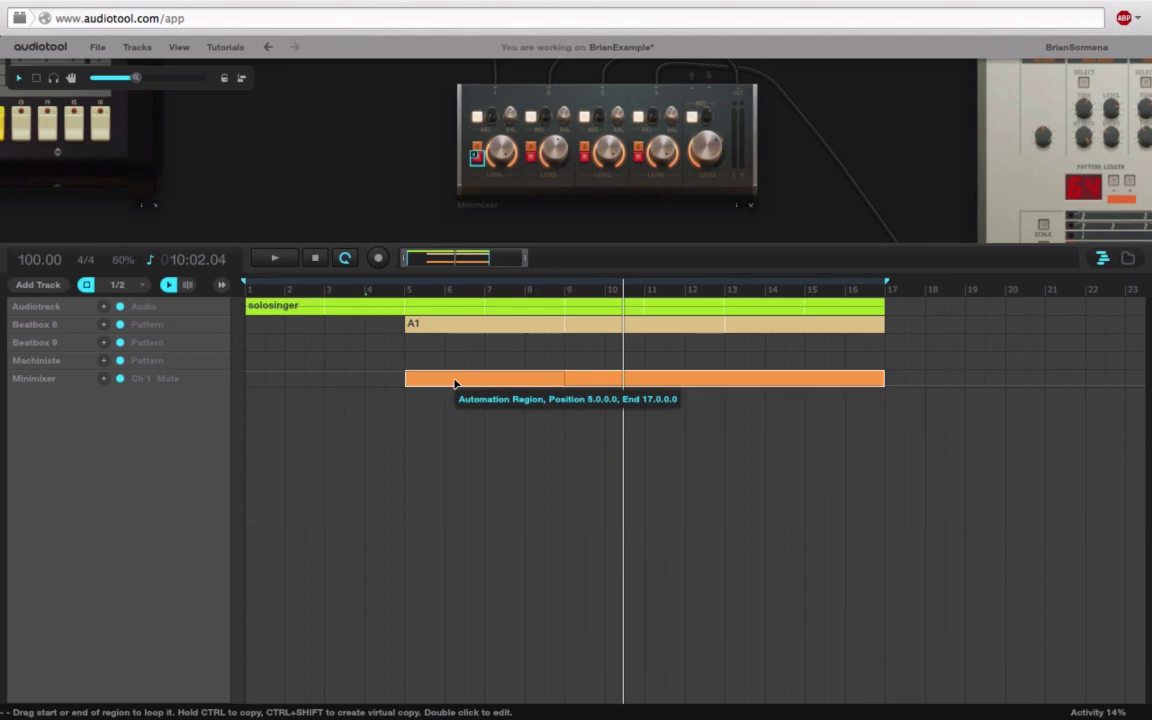
right_click(455, 383)
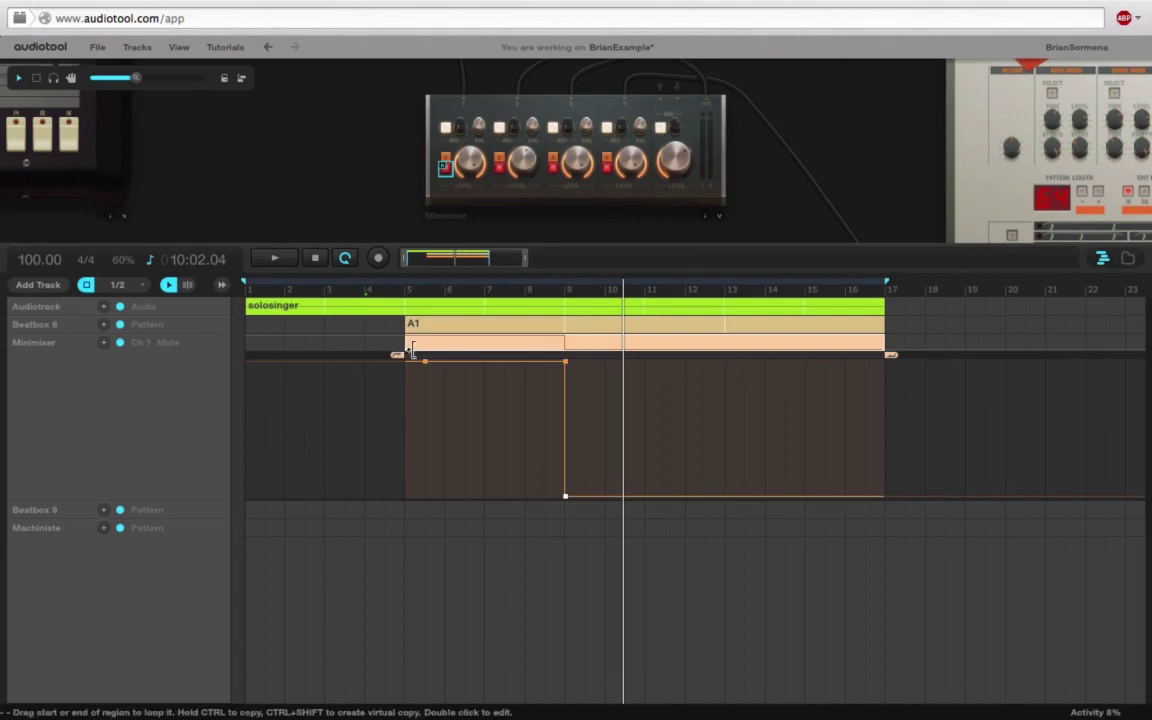
Close the automation editor and colour the A1 pattern and mute automation regions Indigo.
double_click(425, 341)
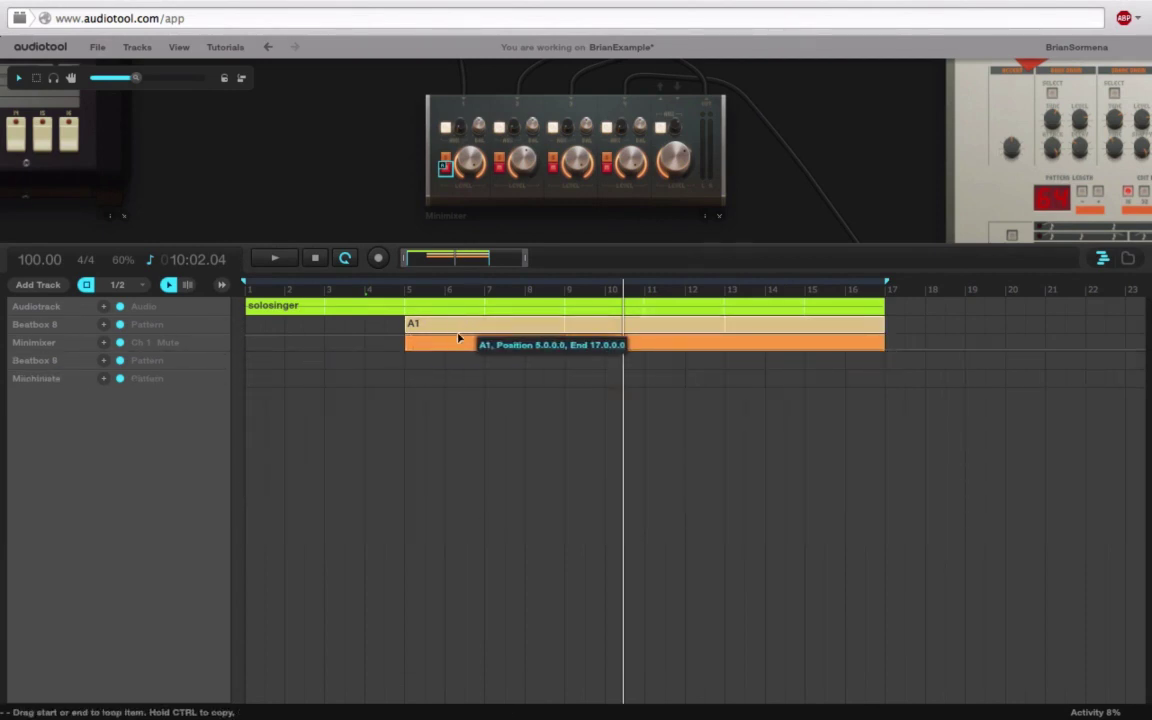
right_click(462, 327)
mouse_move(489, 418)
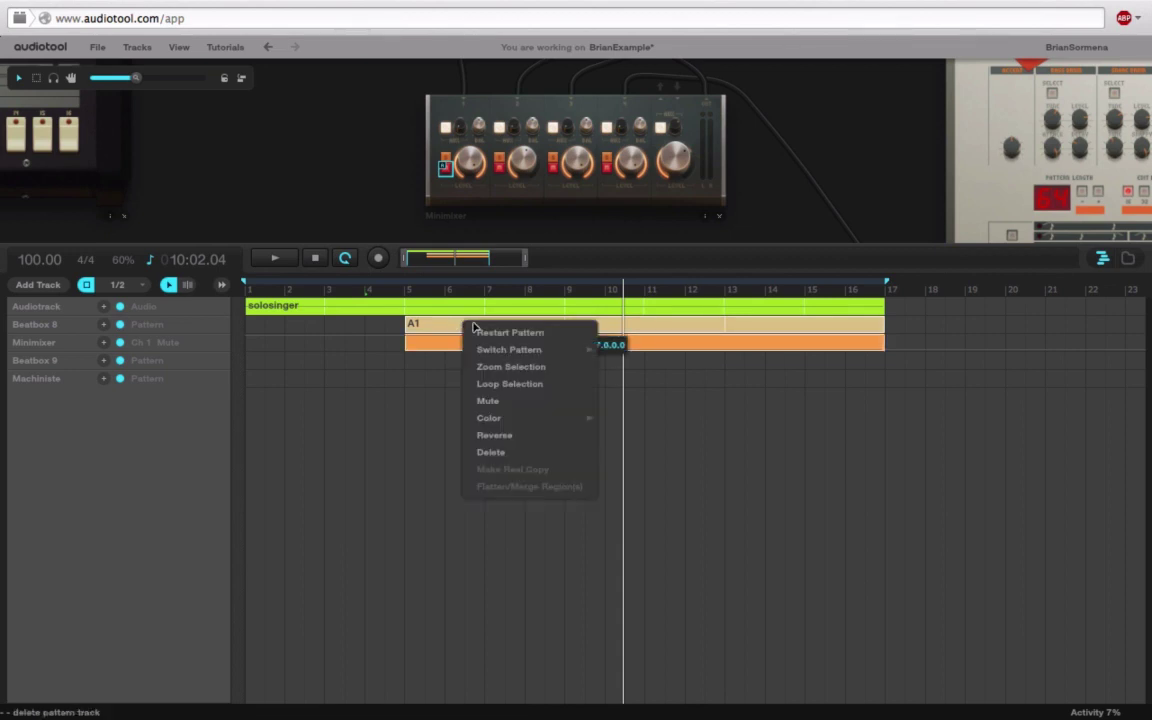
click(655, 404)
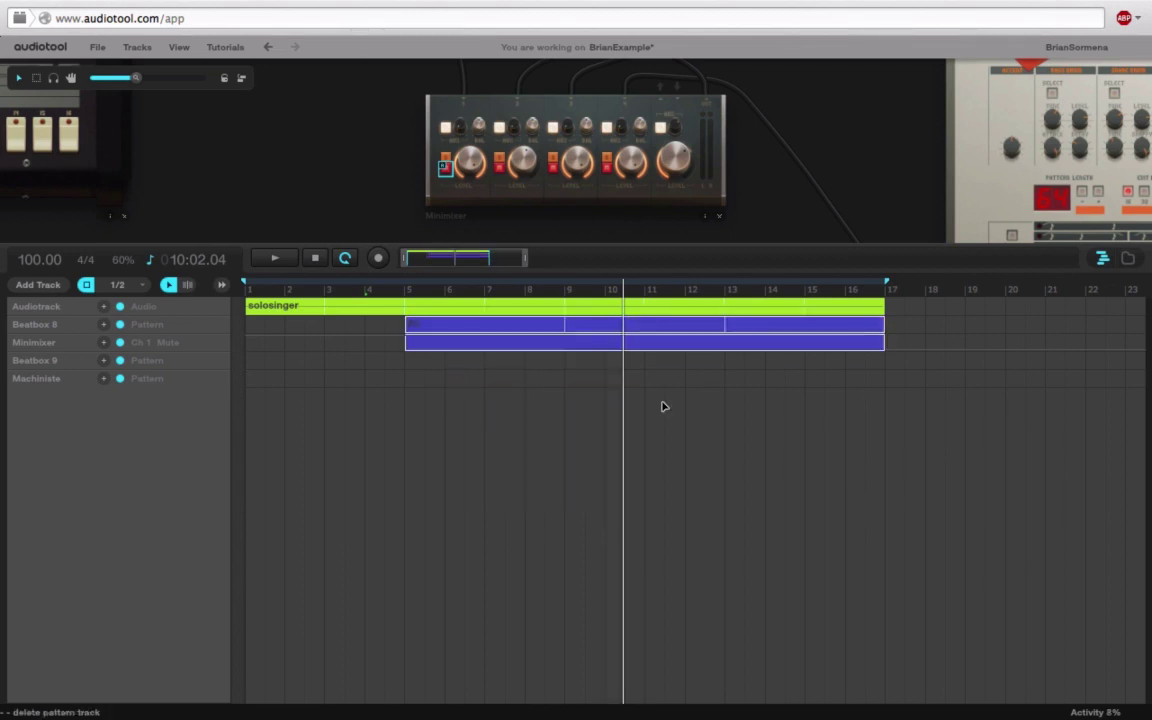
click(513, 447)
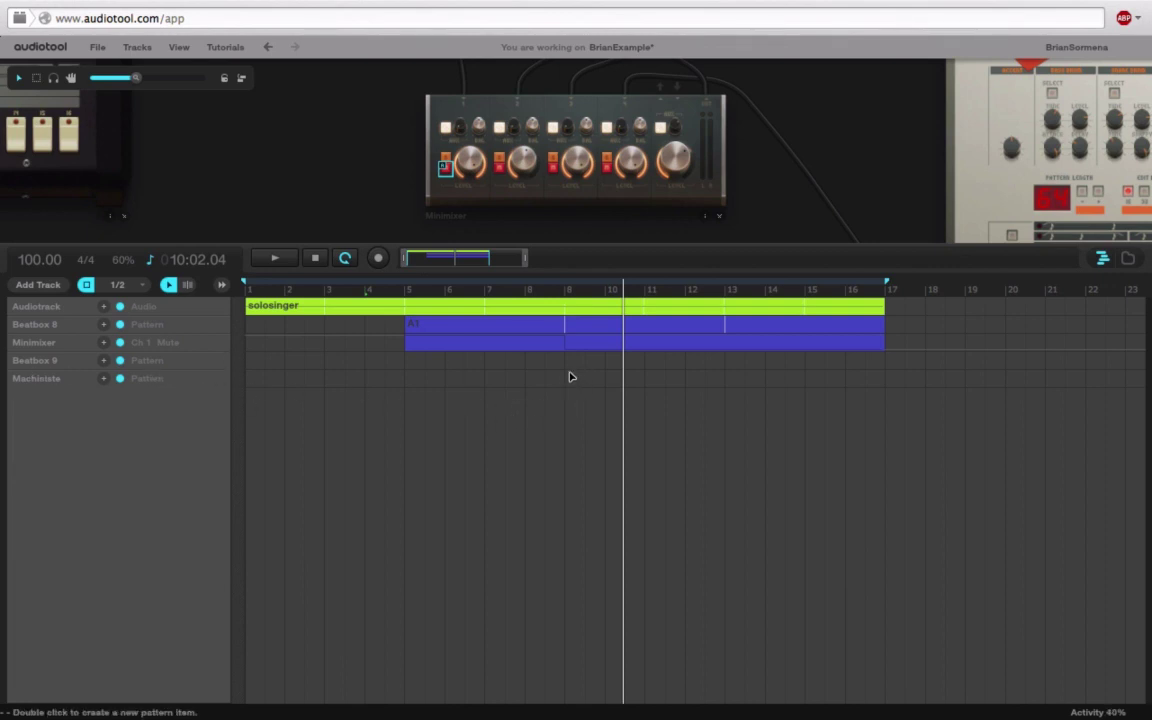
Stretch Beatbox 9's A1 pattern to bar 17, play from bar 5, and pan the desk to the drum machine.
drag(597, 363, 830, 378)
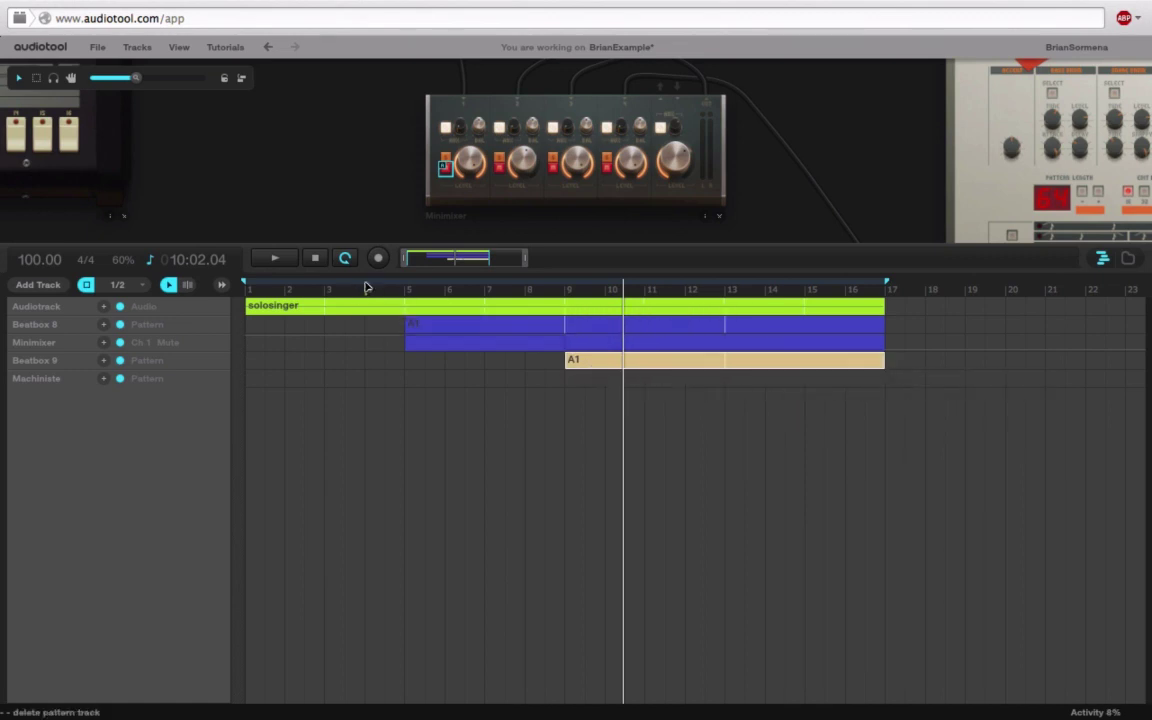
click(397, 290)
key(space)
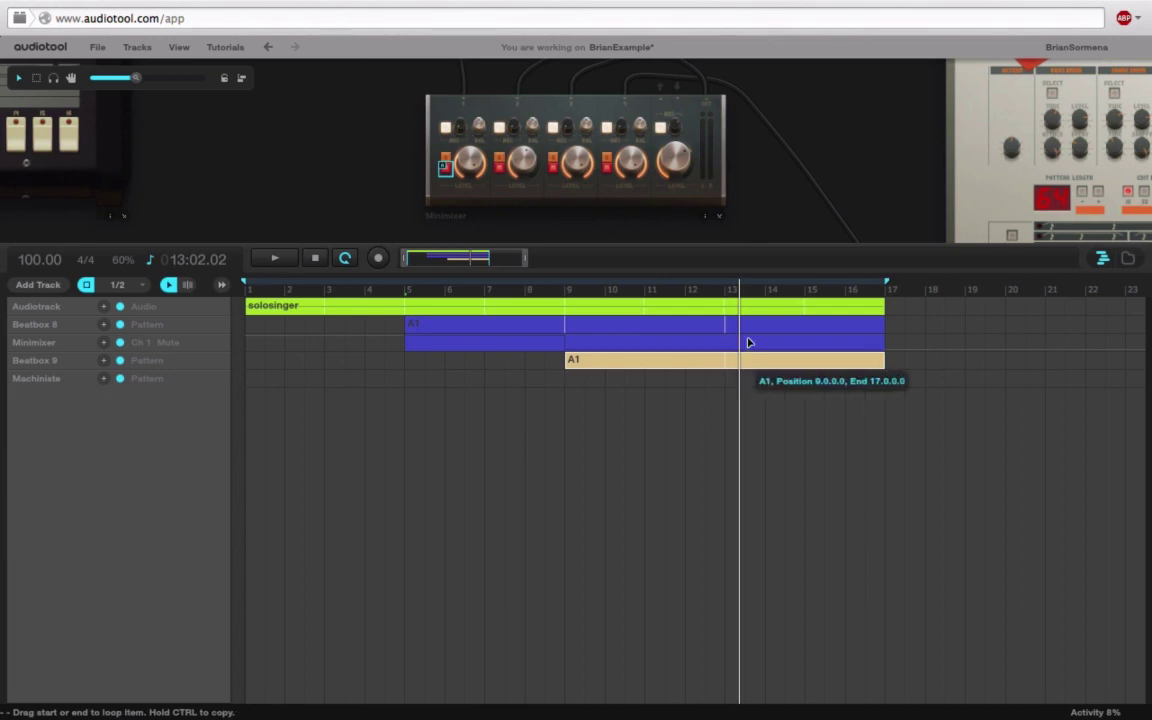
drag(854, 144, 465, 118)
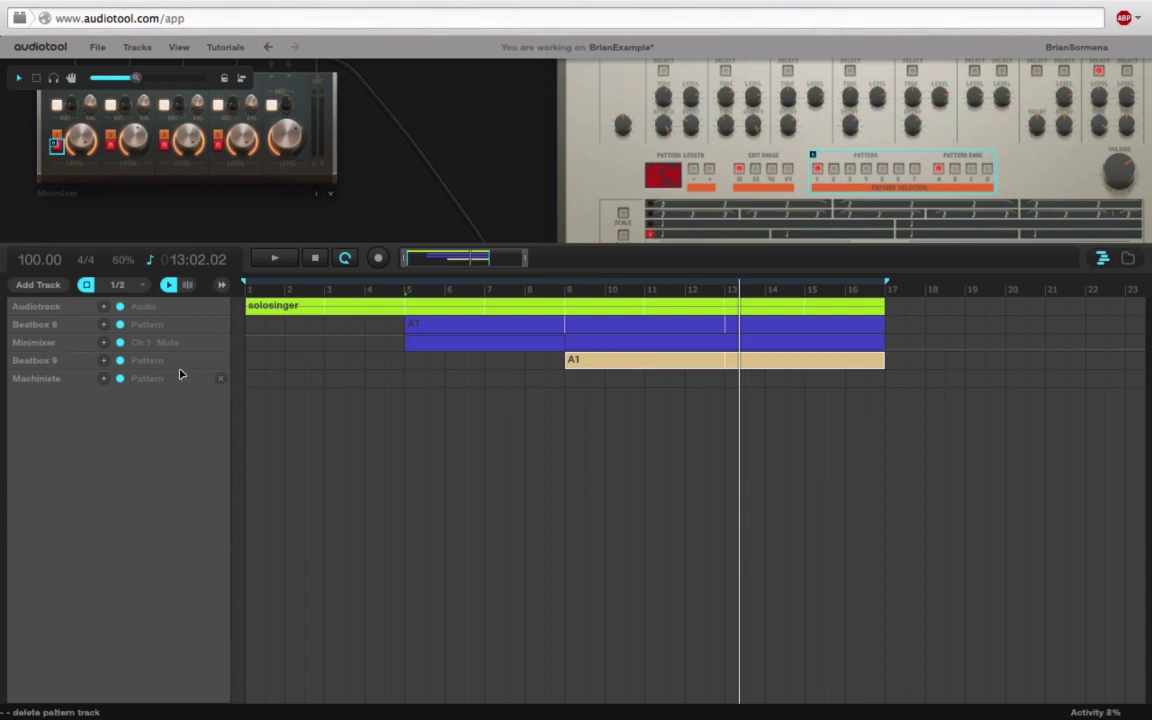
Replace the Beatbox 9 pattern track with a Beatbox 9 note track.
click(45, 286)
mouse_move(60, 510)
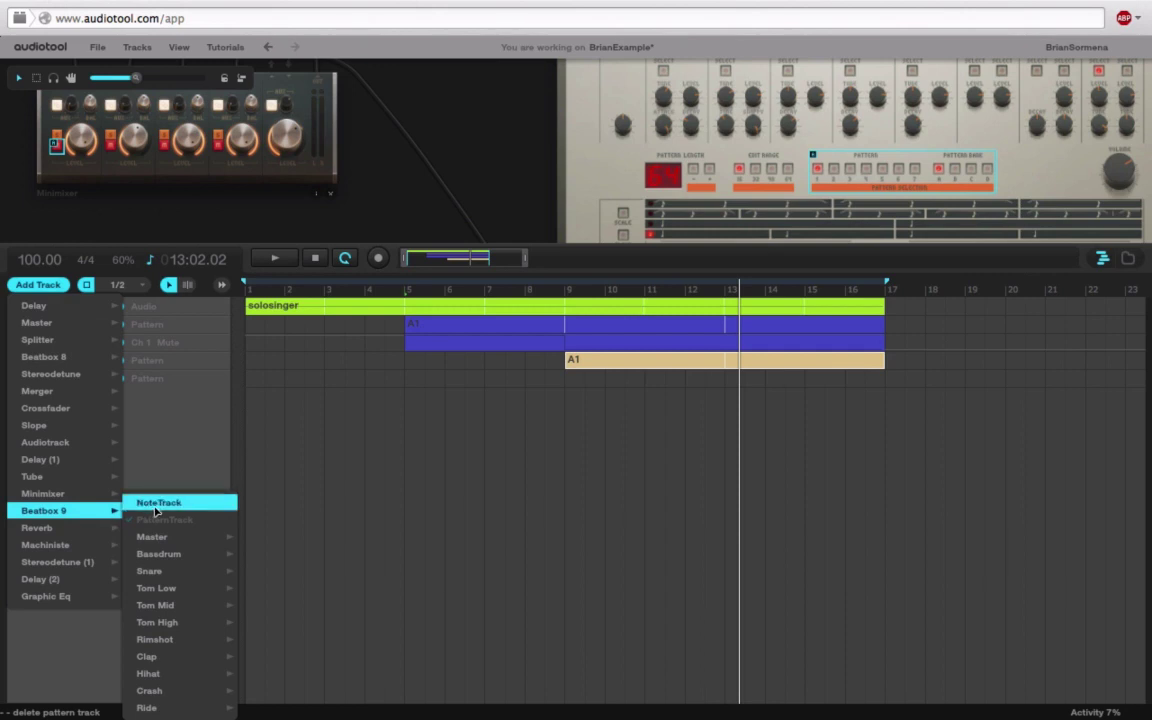
click(155, 503)
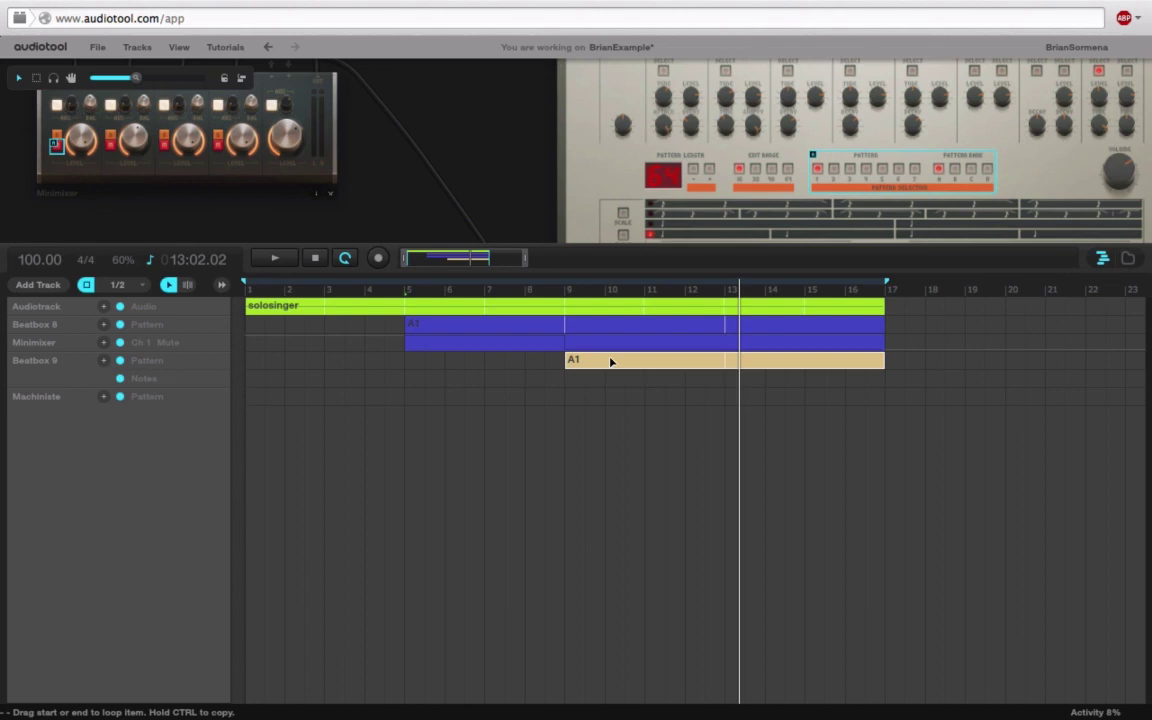
click(220, 362)
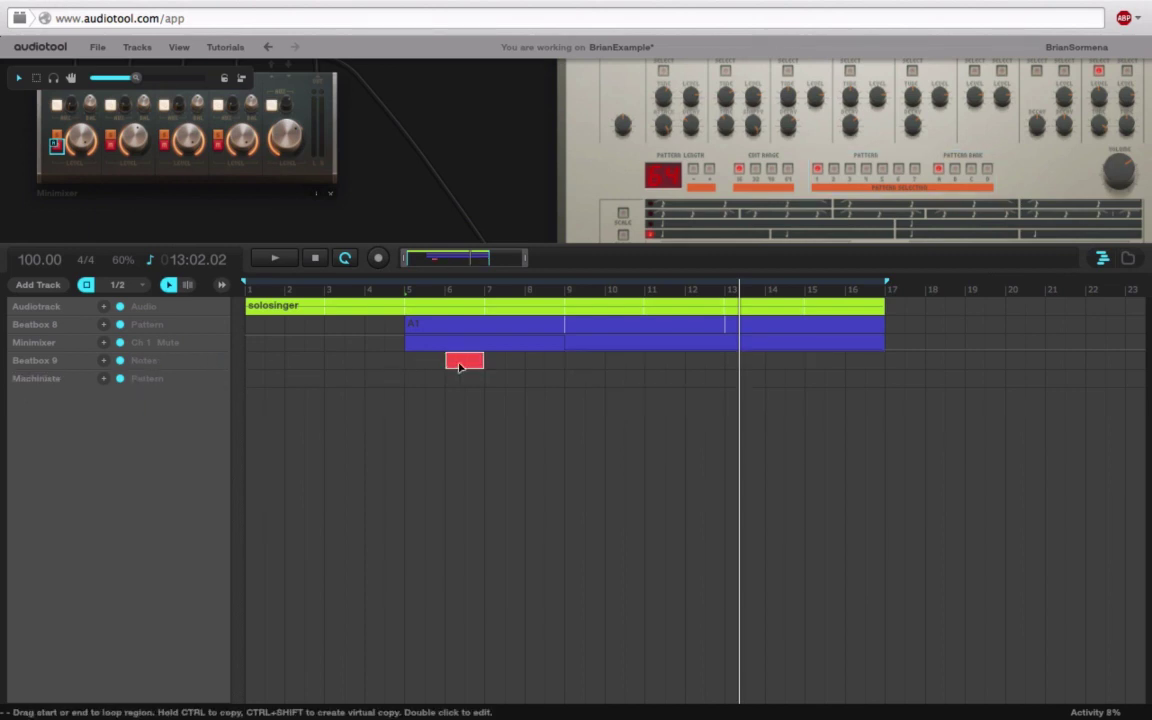
mouse_move(565, 361)
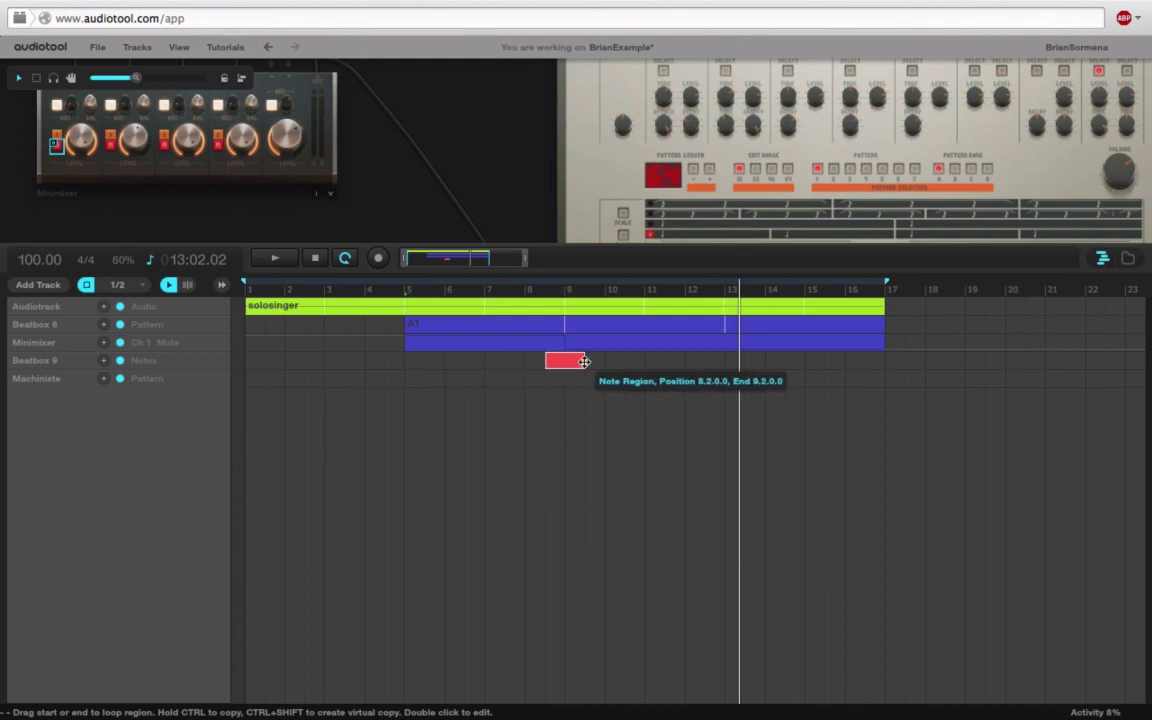
Place a note region at bar 9, add a note, and stretch the region to bar 17.
drag(467, 362, 587, 362)
double_click(587, 362)
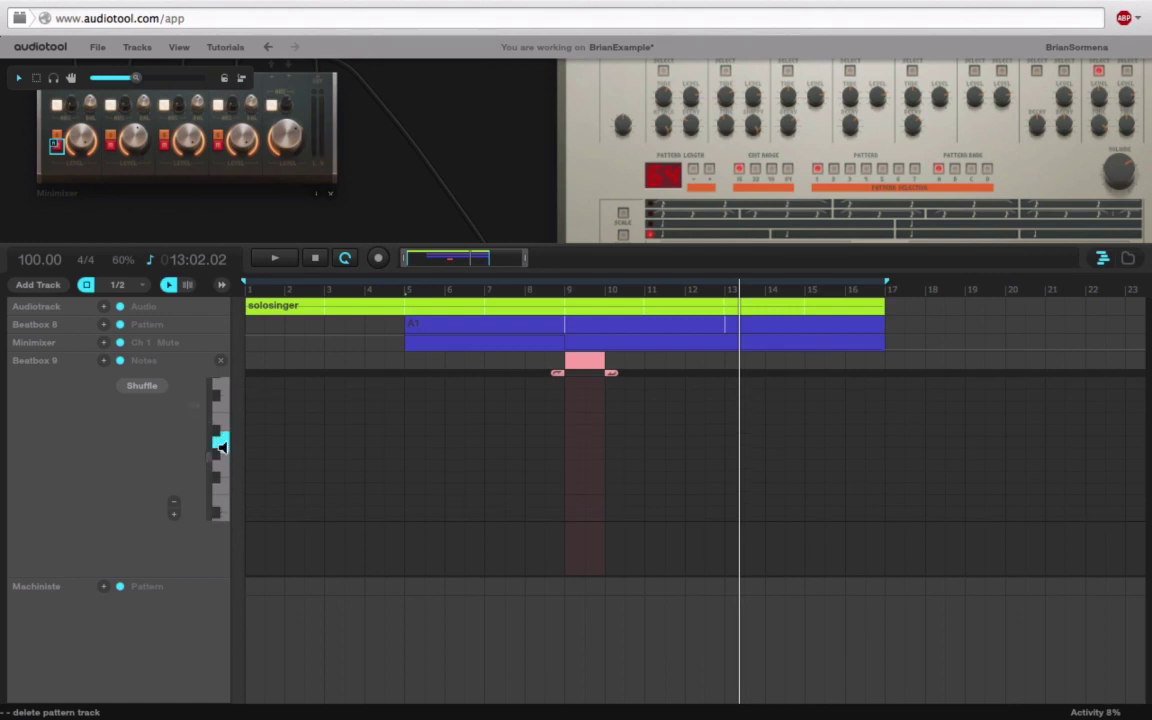
double_click(578, 433)
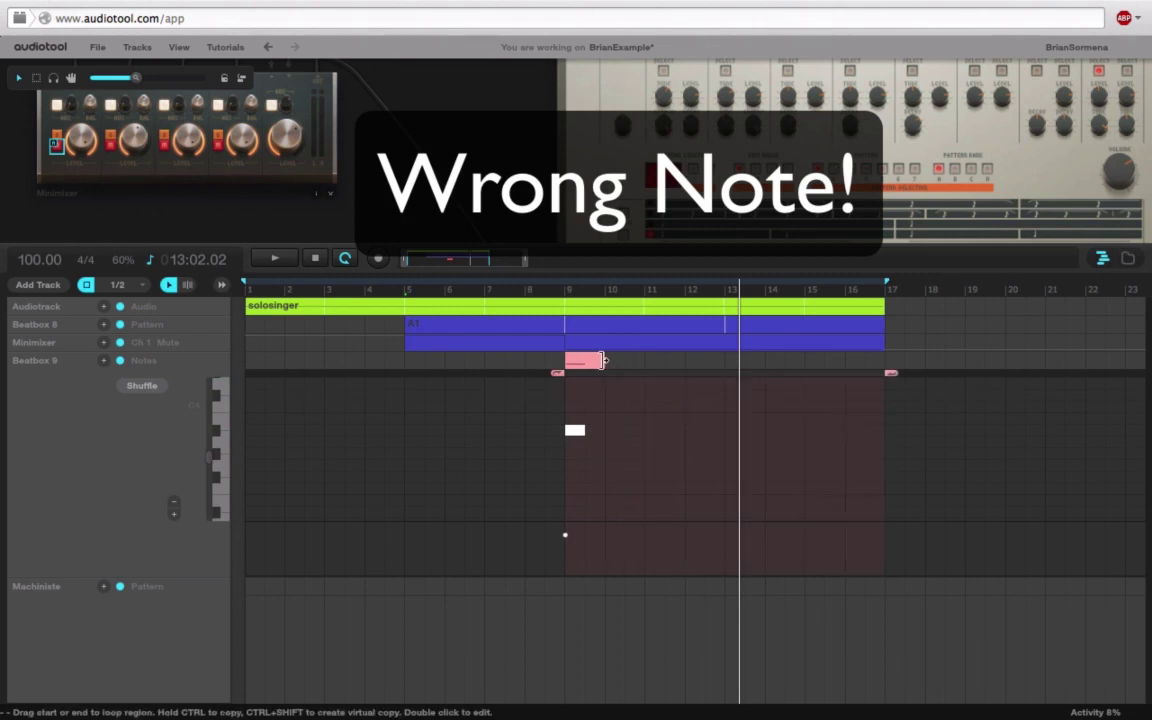
drag(589, 360, 889, 381)
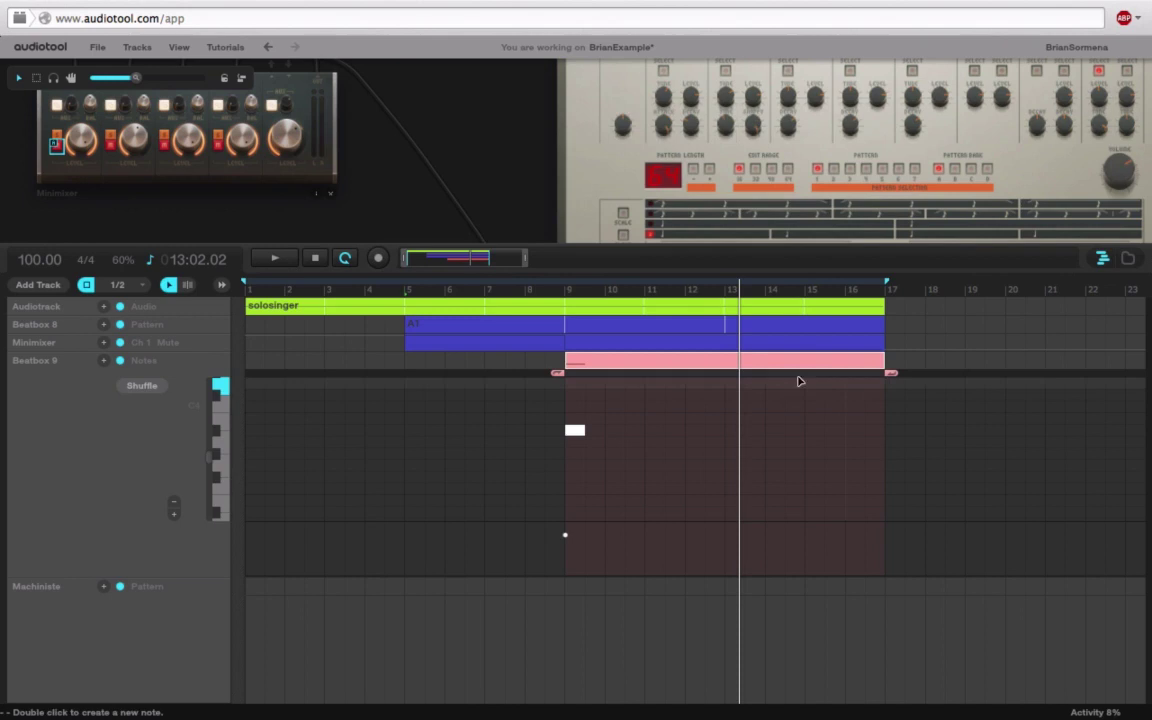
Add a note at bar 13, raise the first note's velocity and lower the bar-13 note's velocity.
double_click(751, 432)
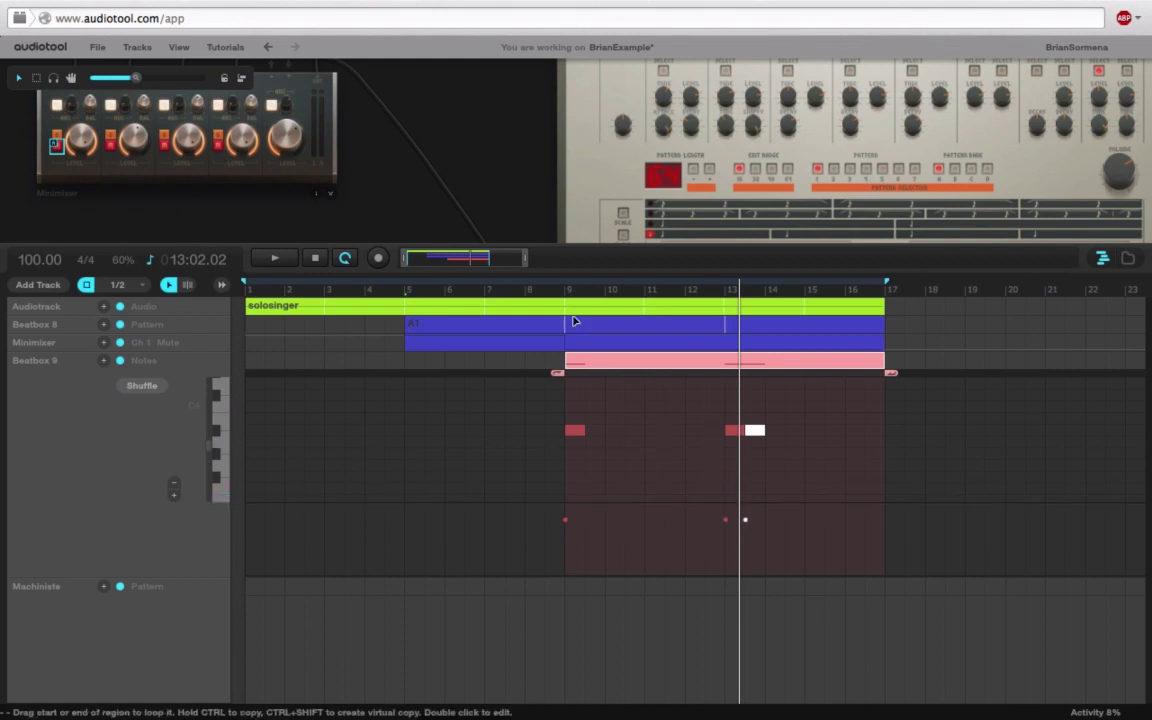
click(537, 290)
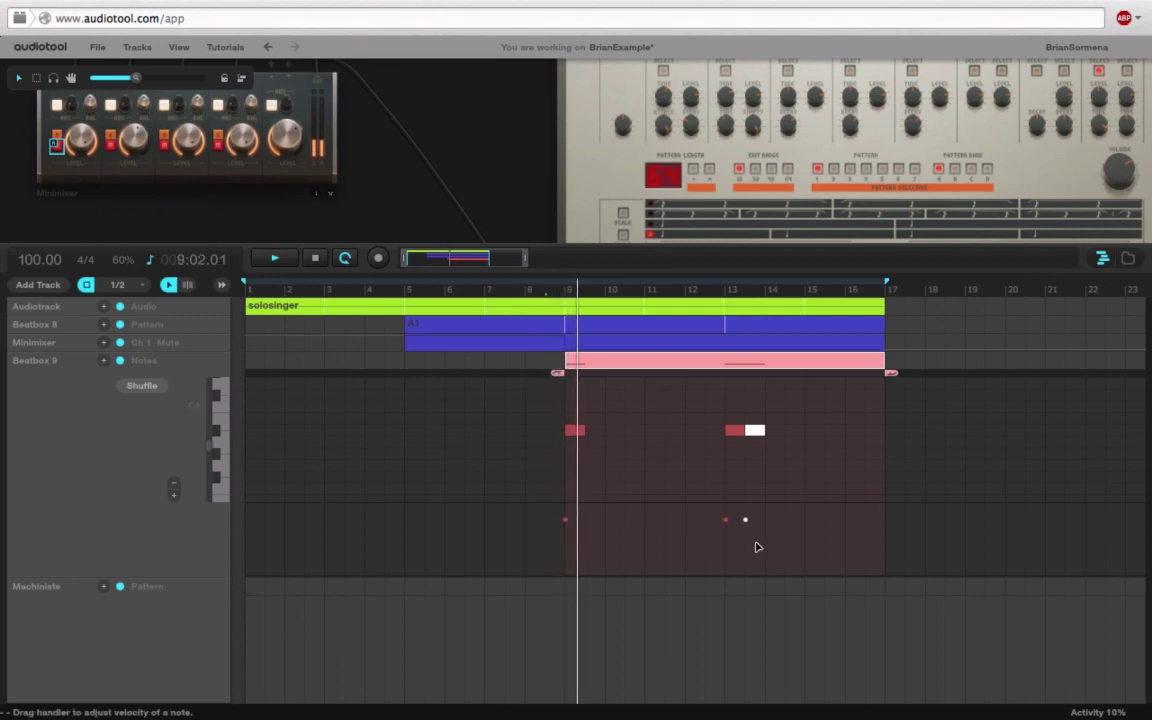
click(566, 518)
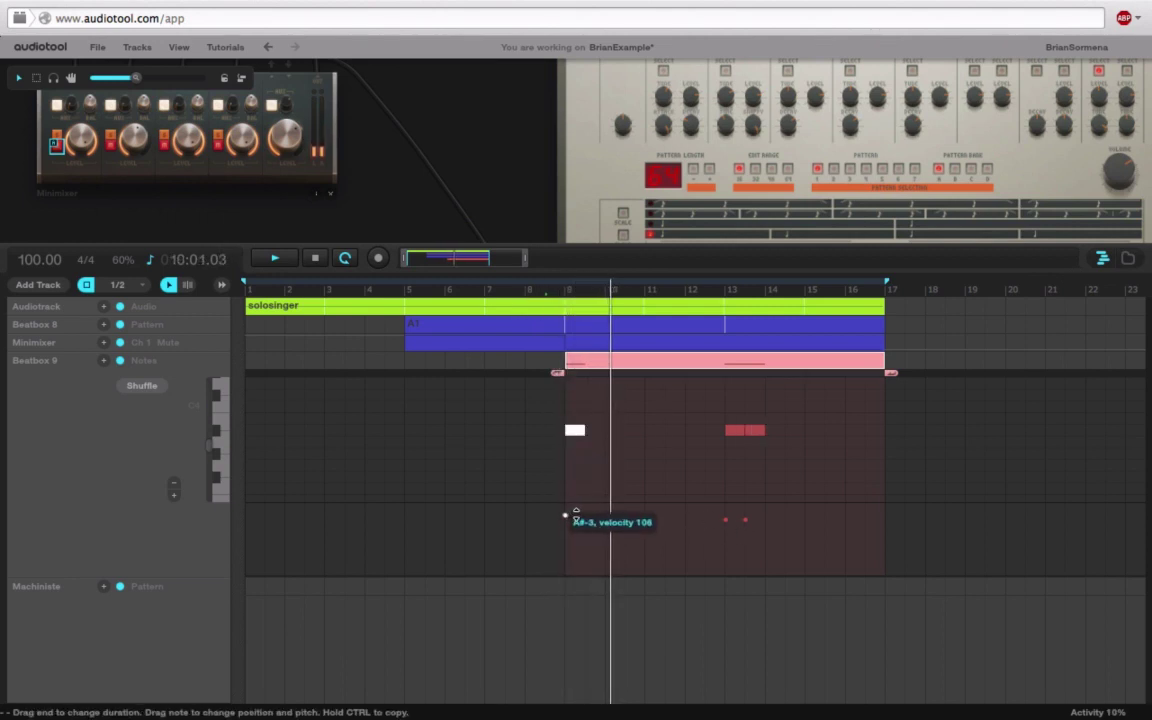
drag(576, 512, 576, 508)
click(726, 517)
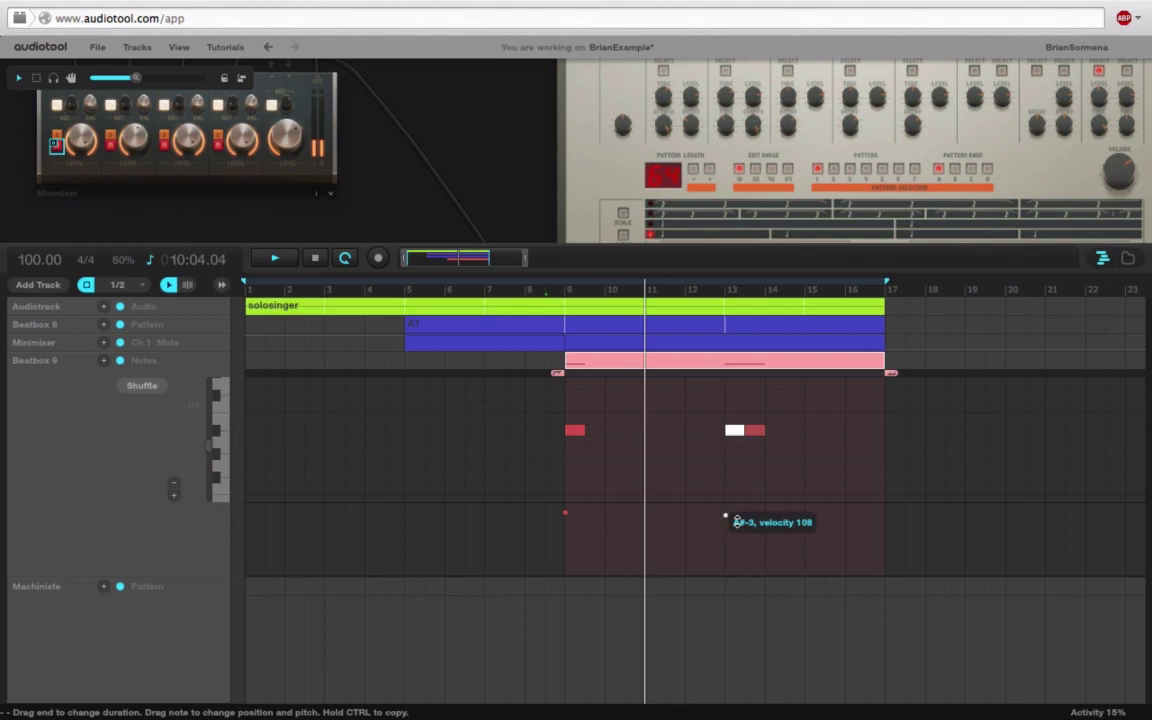
drag(727, 517, 727, 546)
Shift the note near bar 14 slightly later and raise the bar-13 note's velocity again.
click(746, 516)
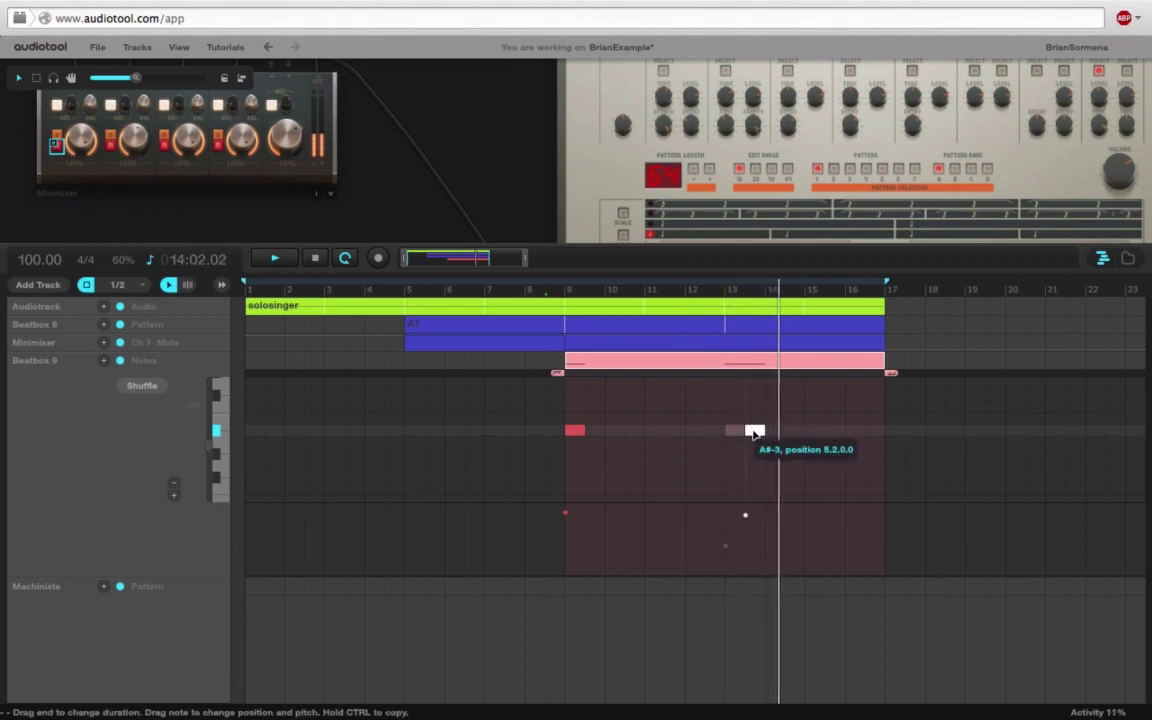
click(726, 292)
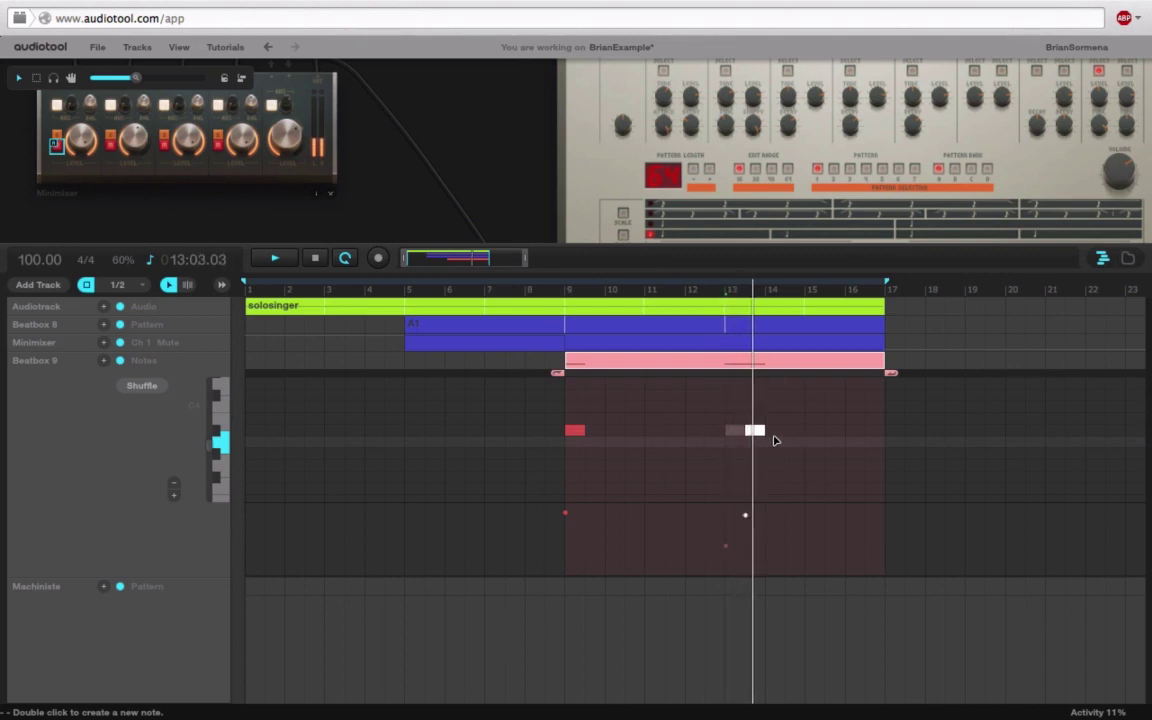
drag(755, 431, 776, 431)
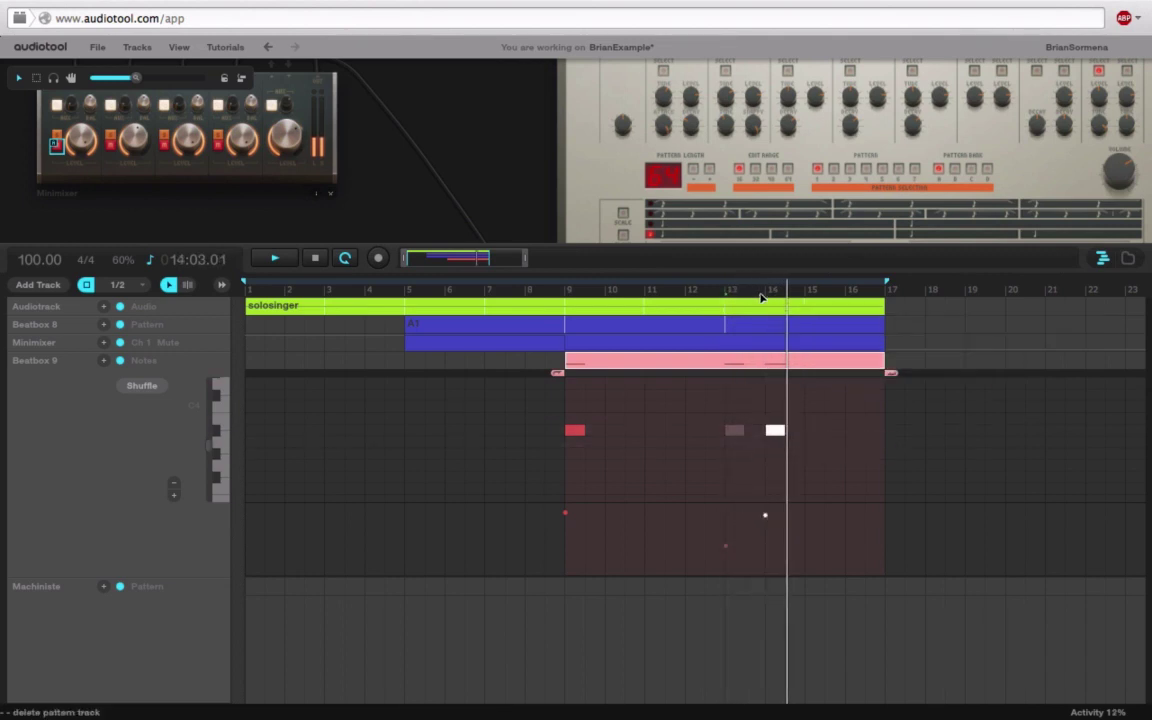
click(708, 294)
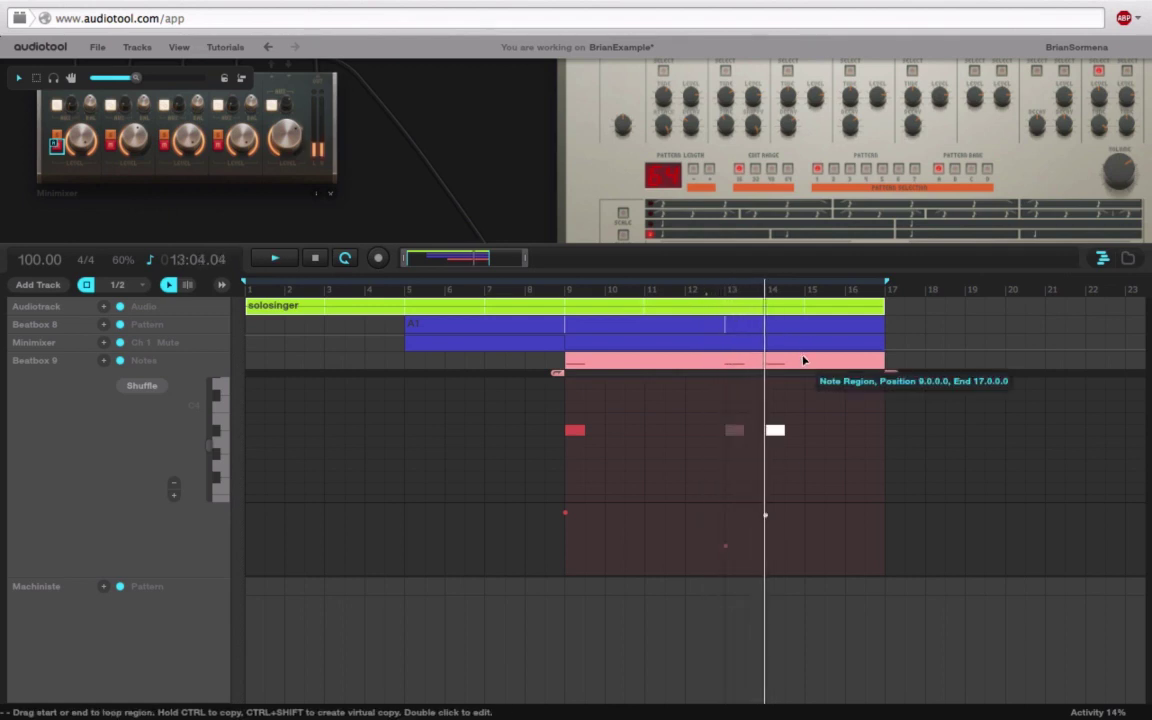
drag(725, 545, 729, 507)
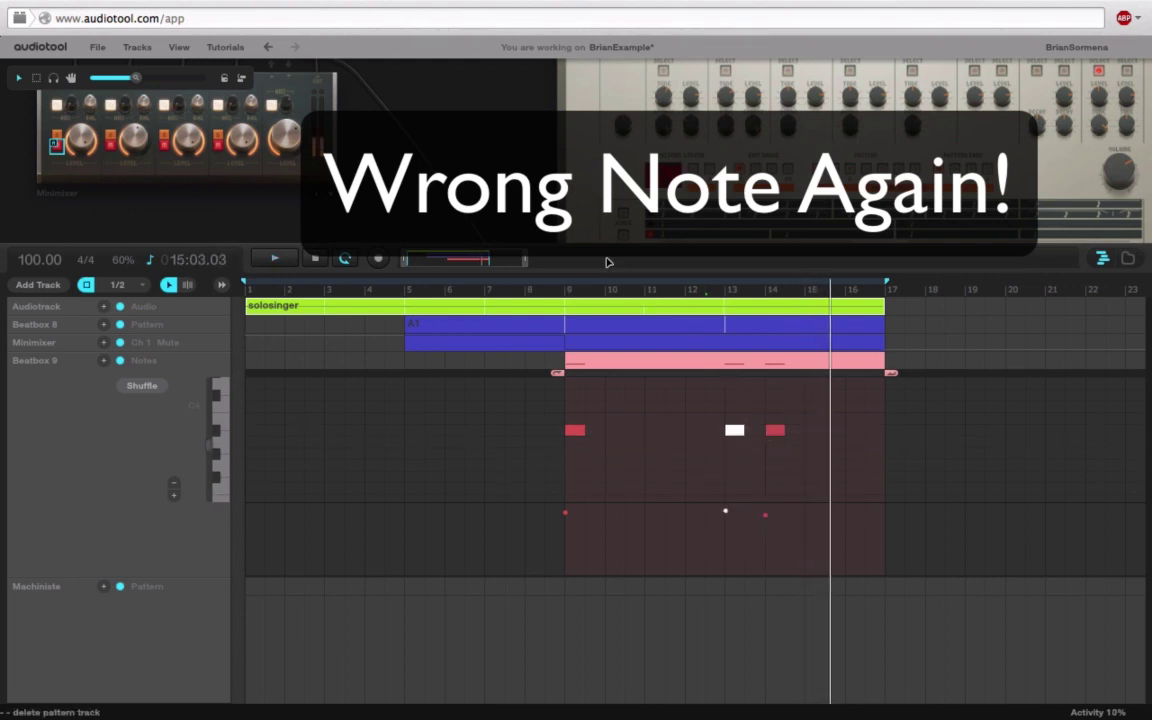
Enlarge the device desktop, reset the Beatbox 9 preset, and start playback.
drag(548, 252, 548, 474)
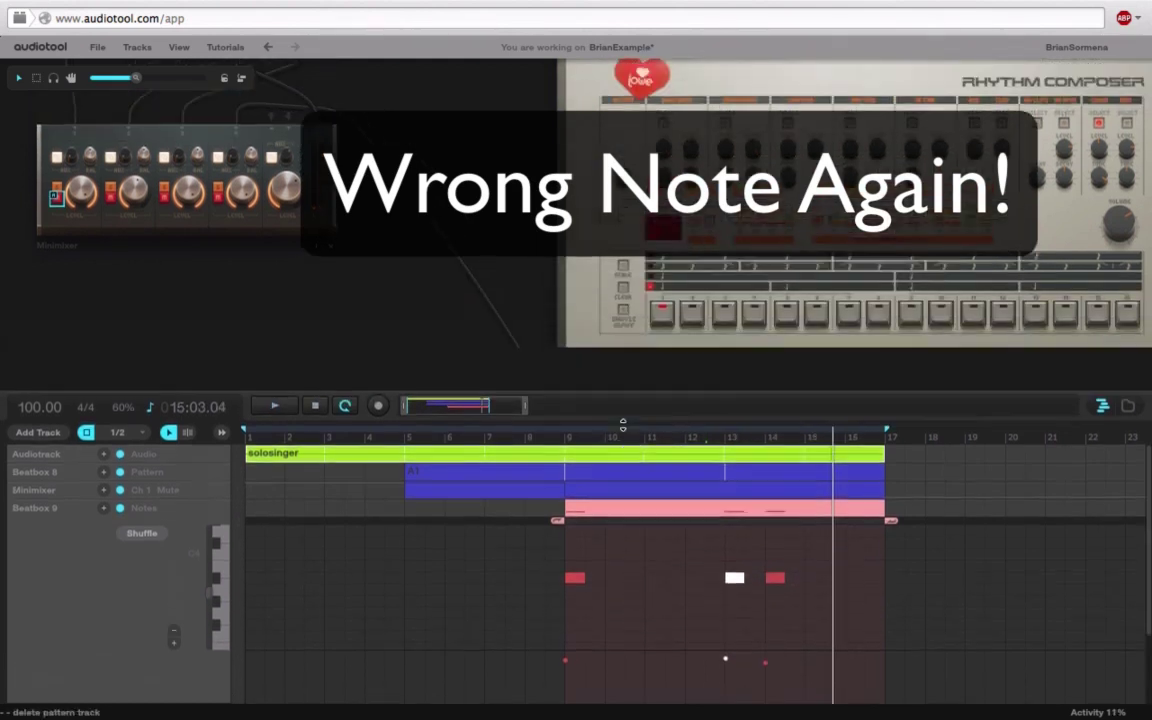
drag(555, 329, 427, 320)
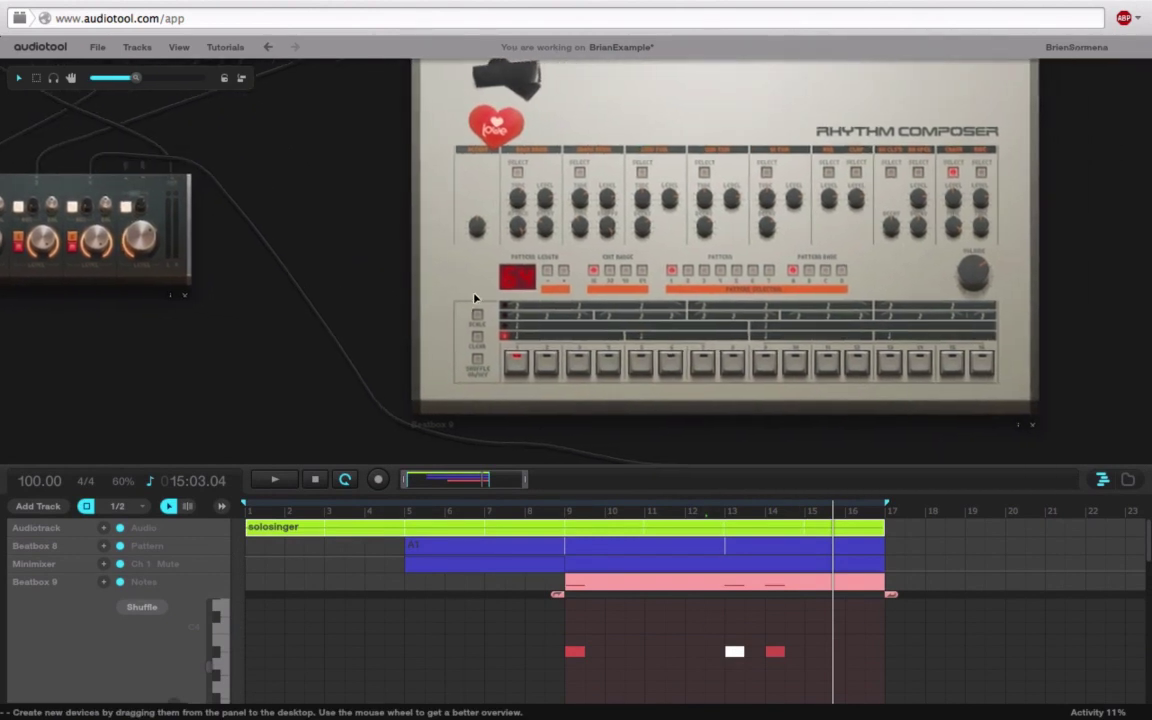
right_click(448, 270)
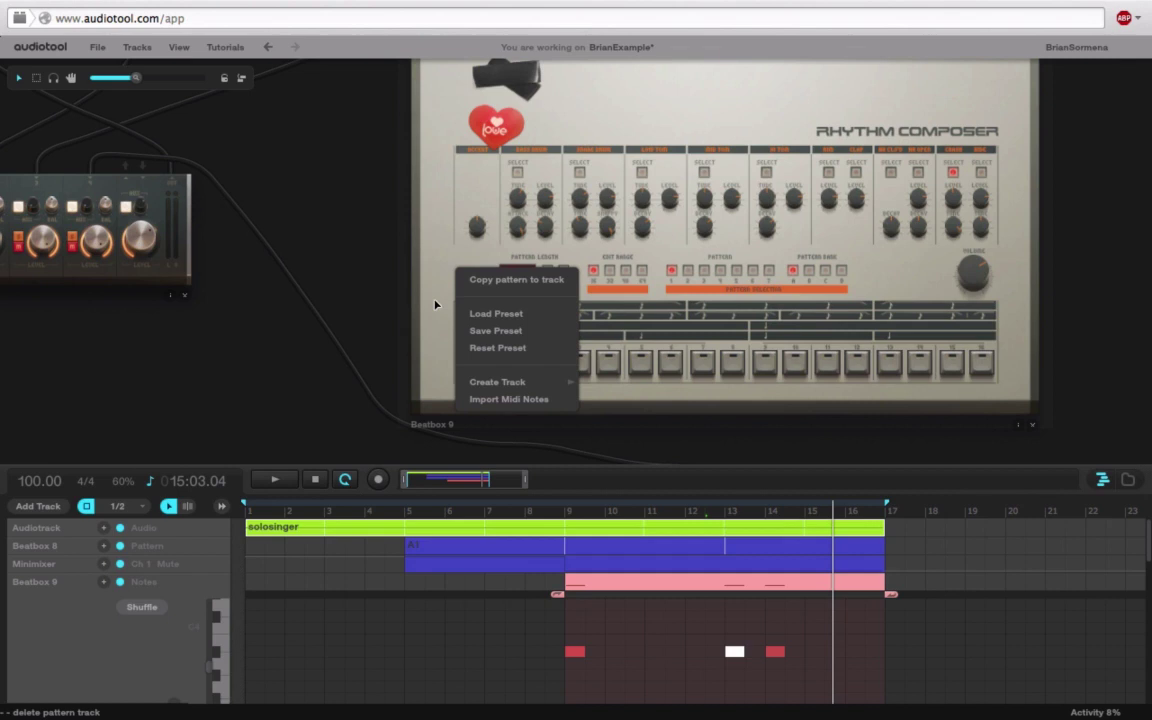
click(507, 350)
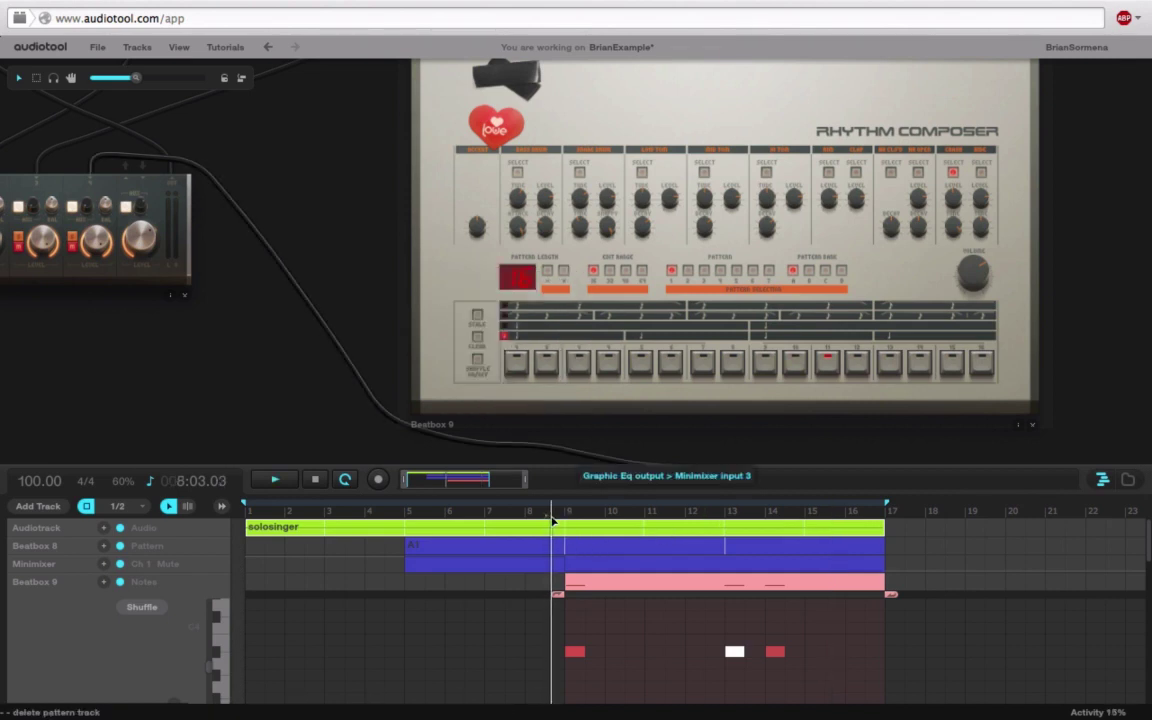
key(space)
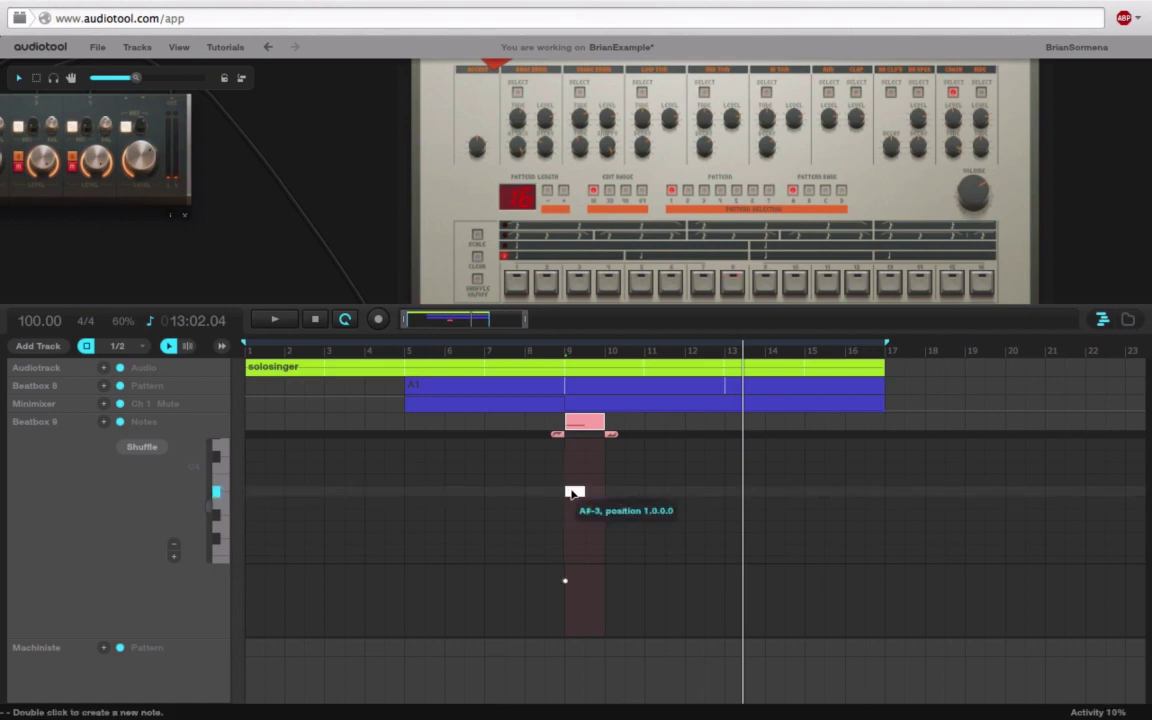
Lower the bar-9 note one step and audition it, removing a stray extra note.
drag(572, 492, 575, 503)
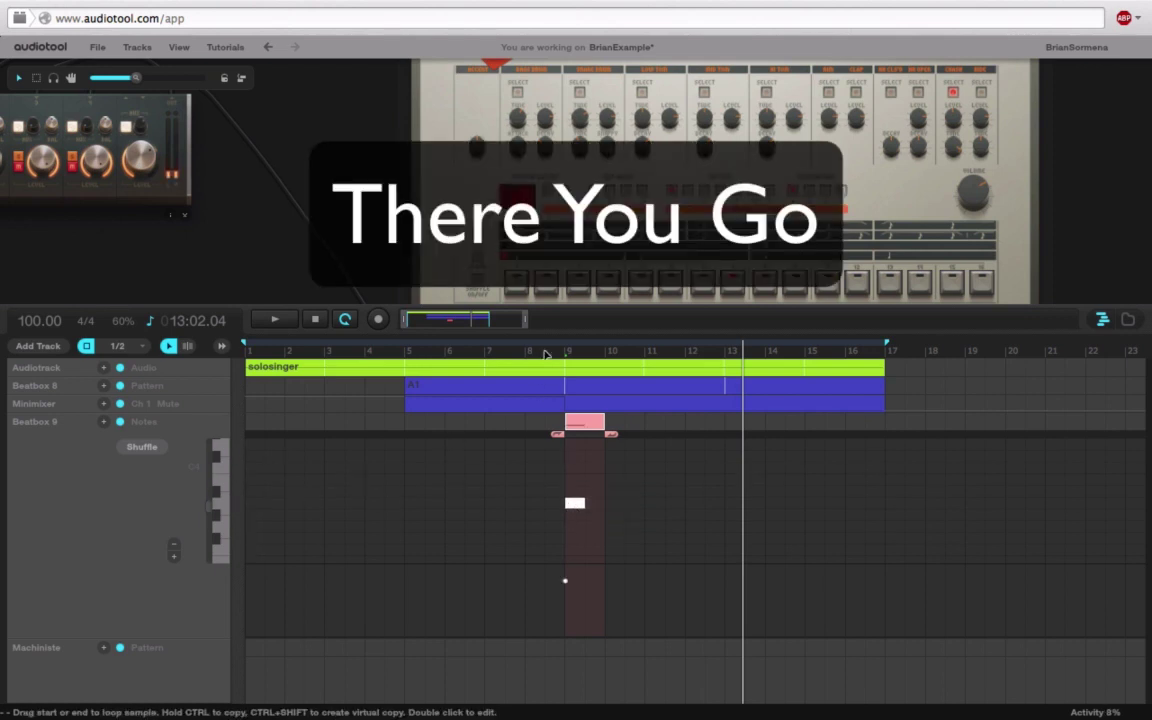
key(space)
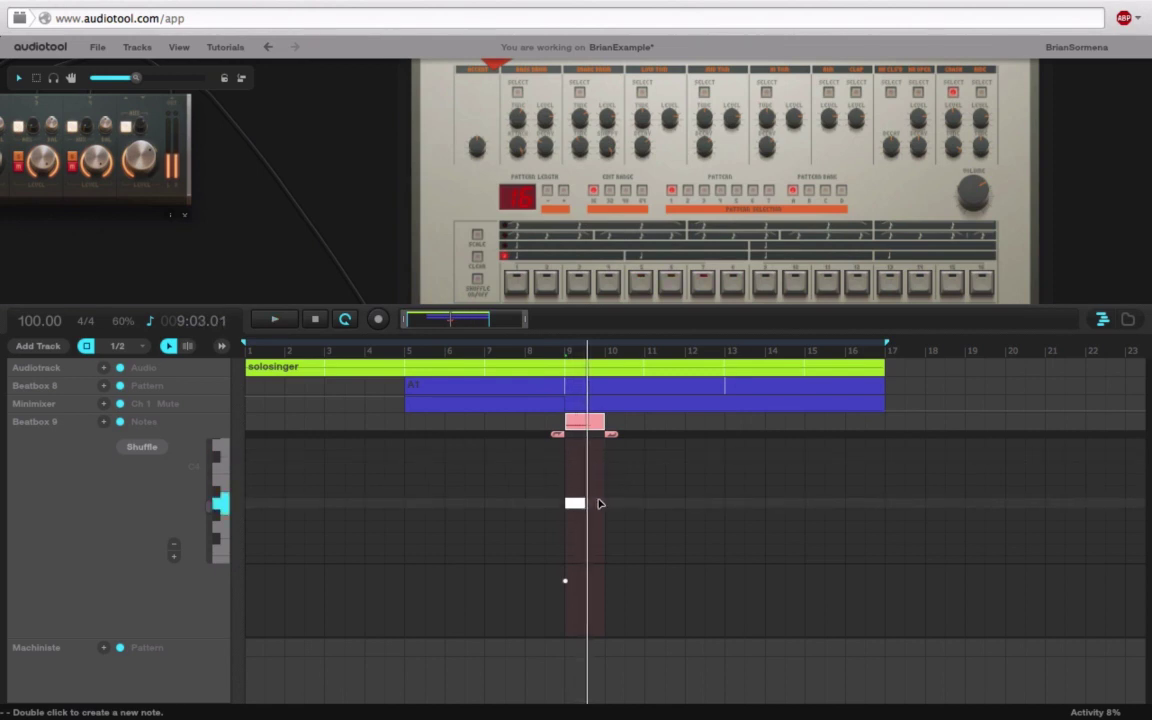
double_click(595, 503)
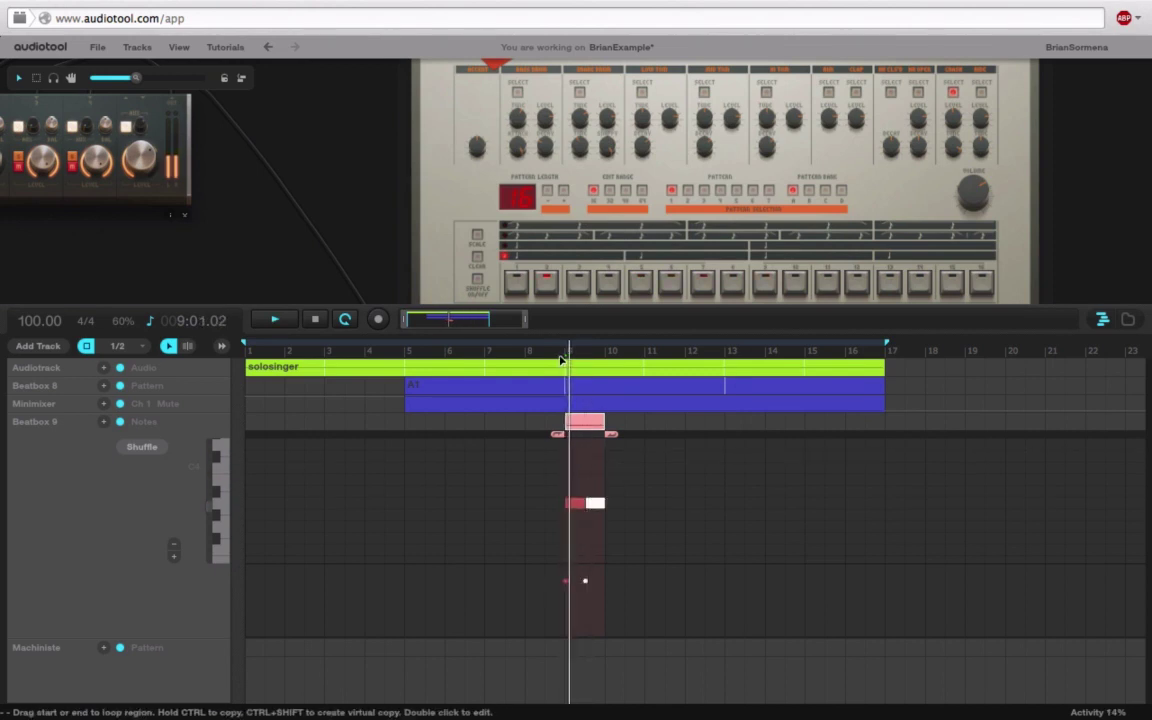
double_click(592, 503)
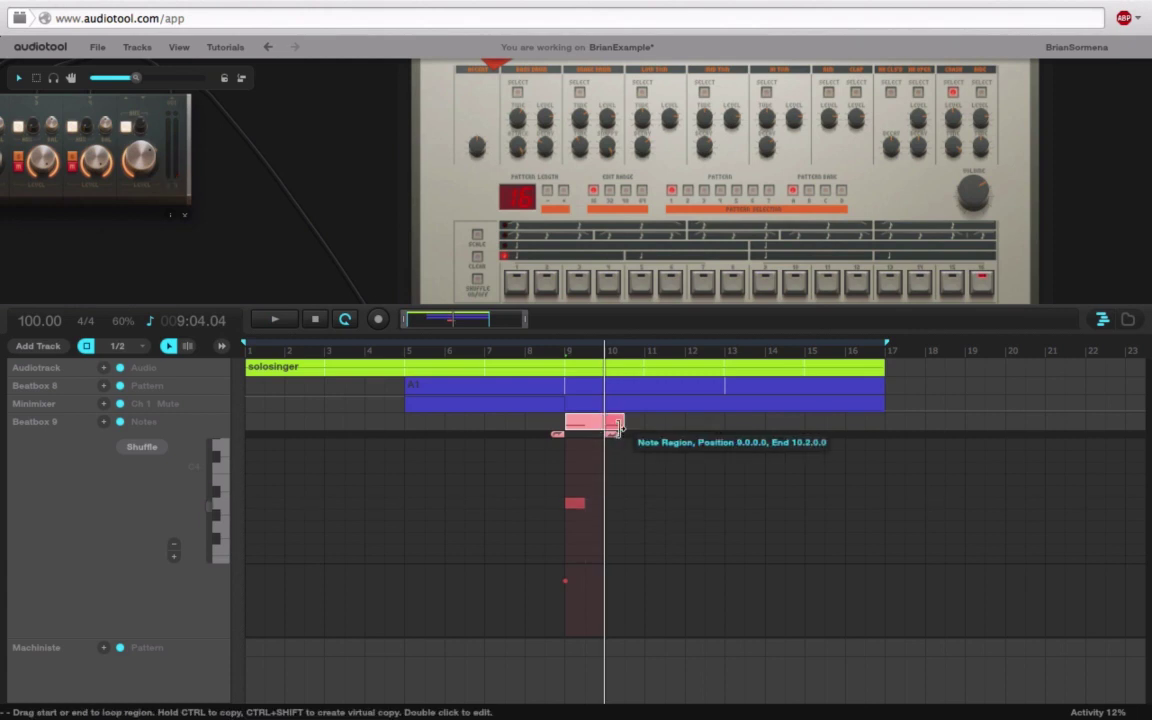
Stretch the loop and region ends to bar 17 and add a note just after bar 13.
drag(612, 434, 704, 441)
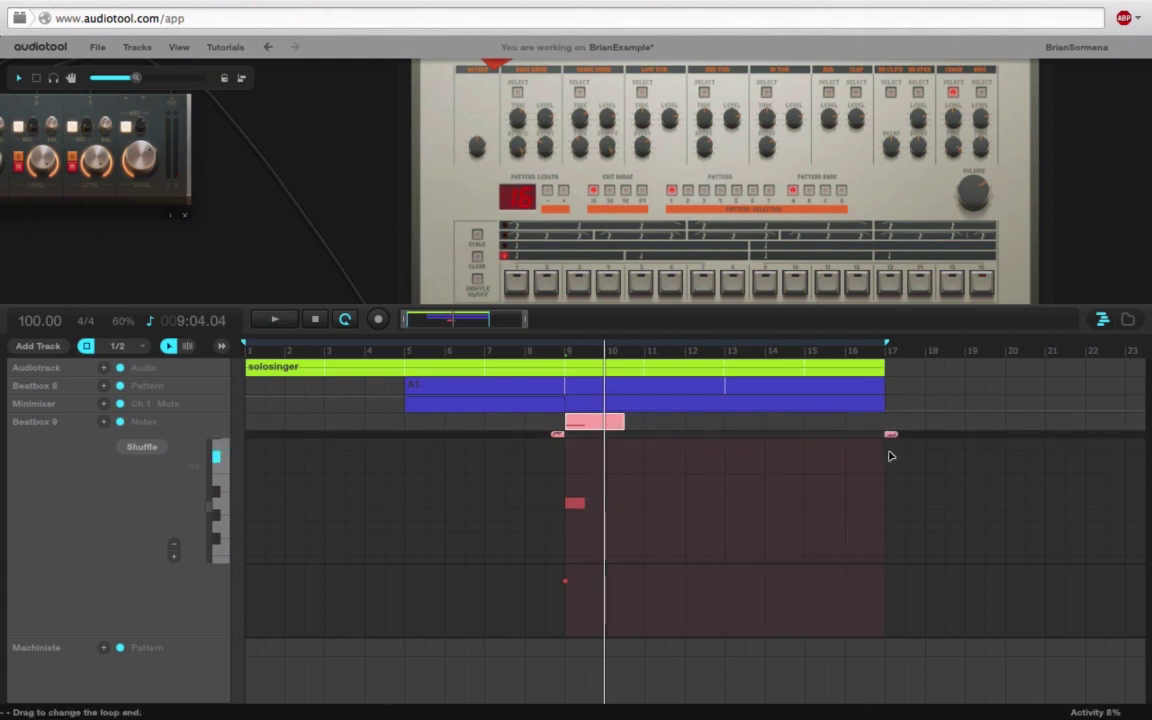
drag(623, 421, 886, 432)
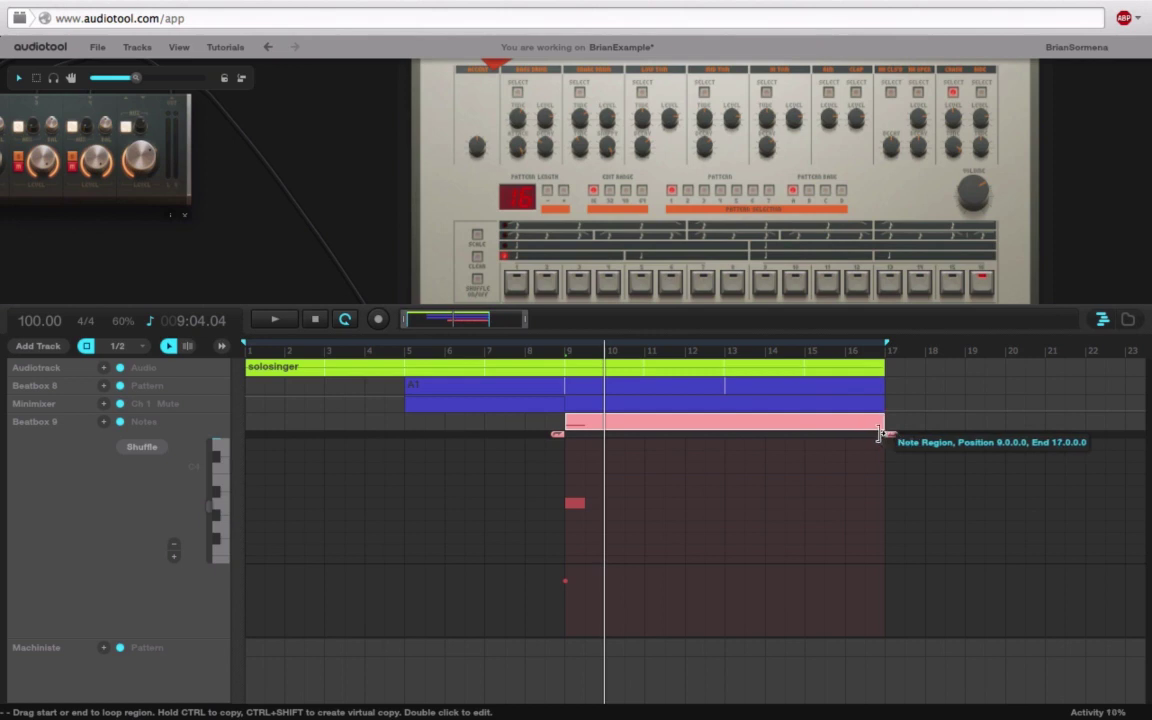
double_click(731, 507)
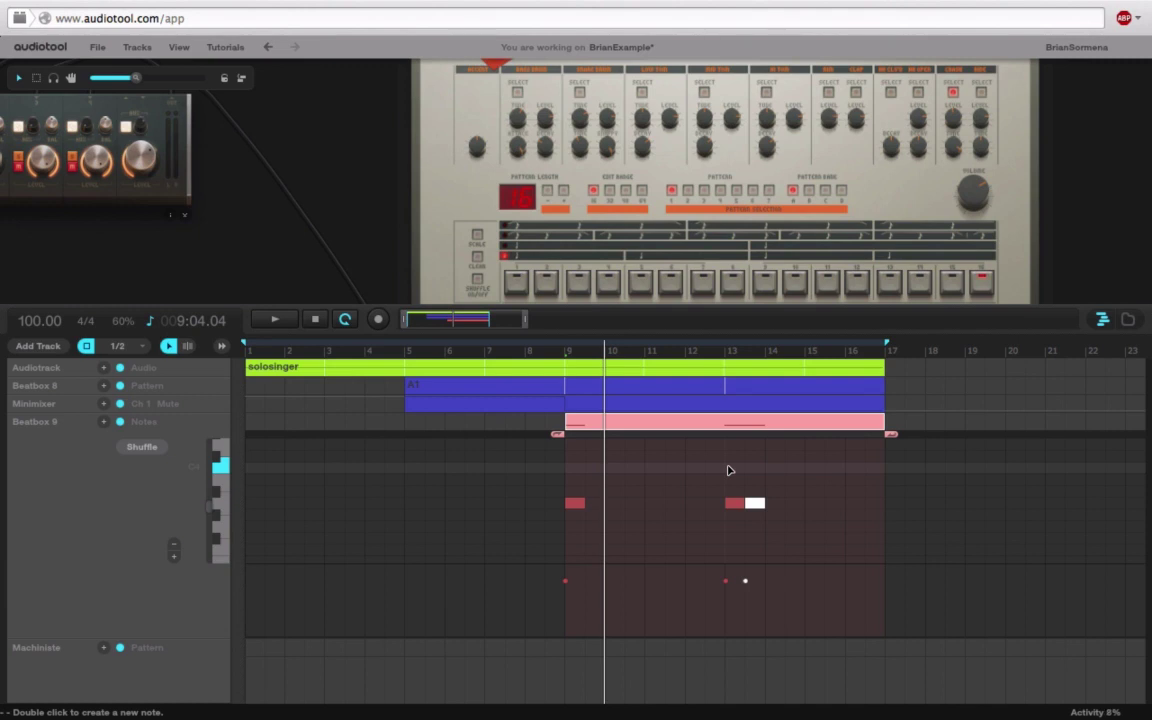
Lower the velocities of the bar-13 note and the following note, then close the Beatbox 9 note editor.
click(725, 357)
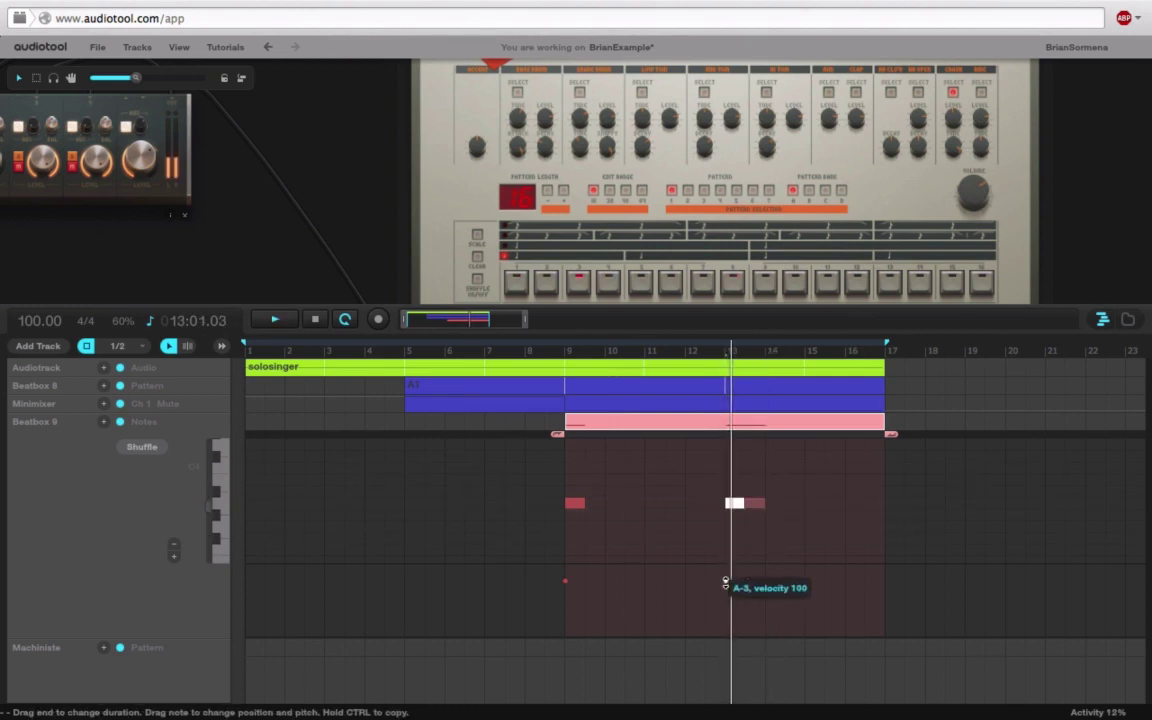
drag(725, 582, 566, 587)
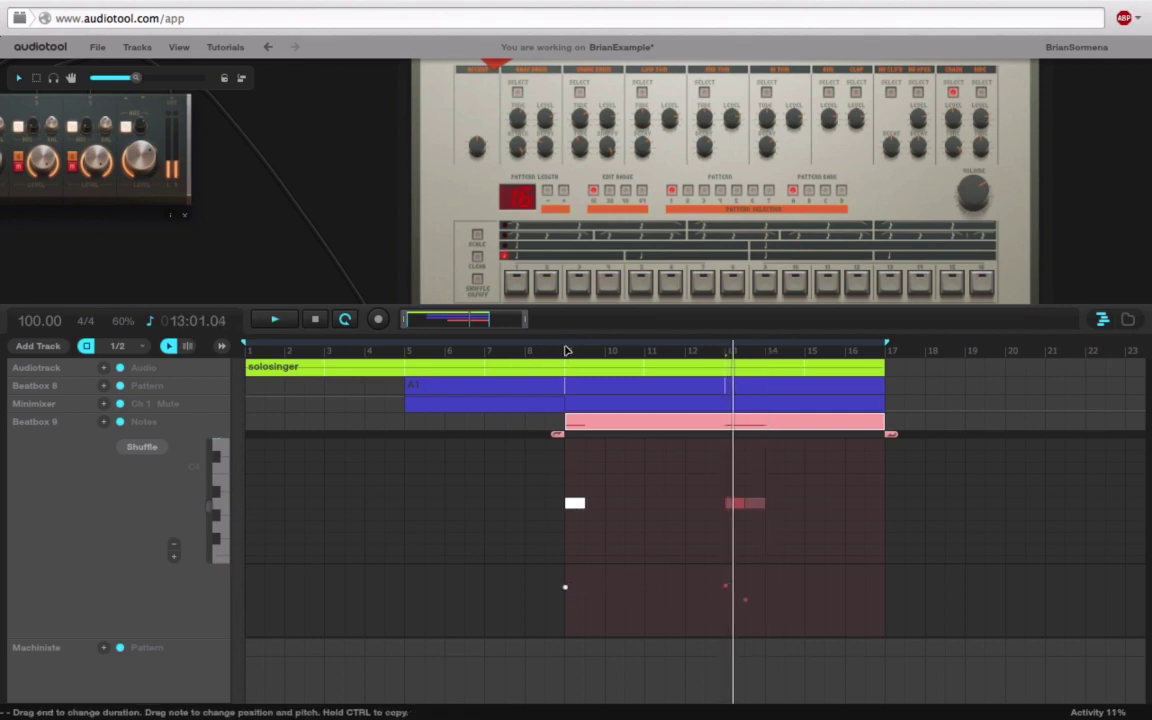
click(566, 350)
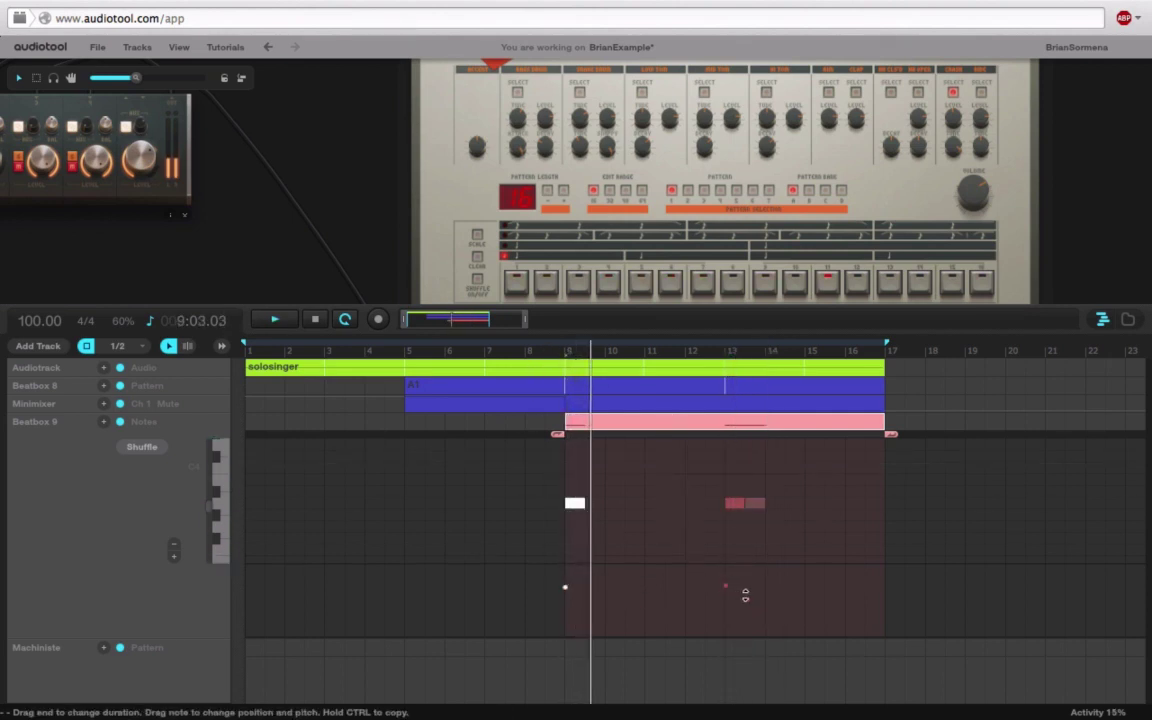
drag(745, 594, 745, 605)
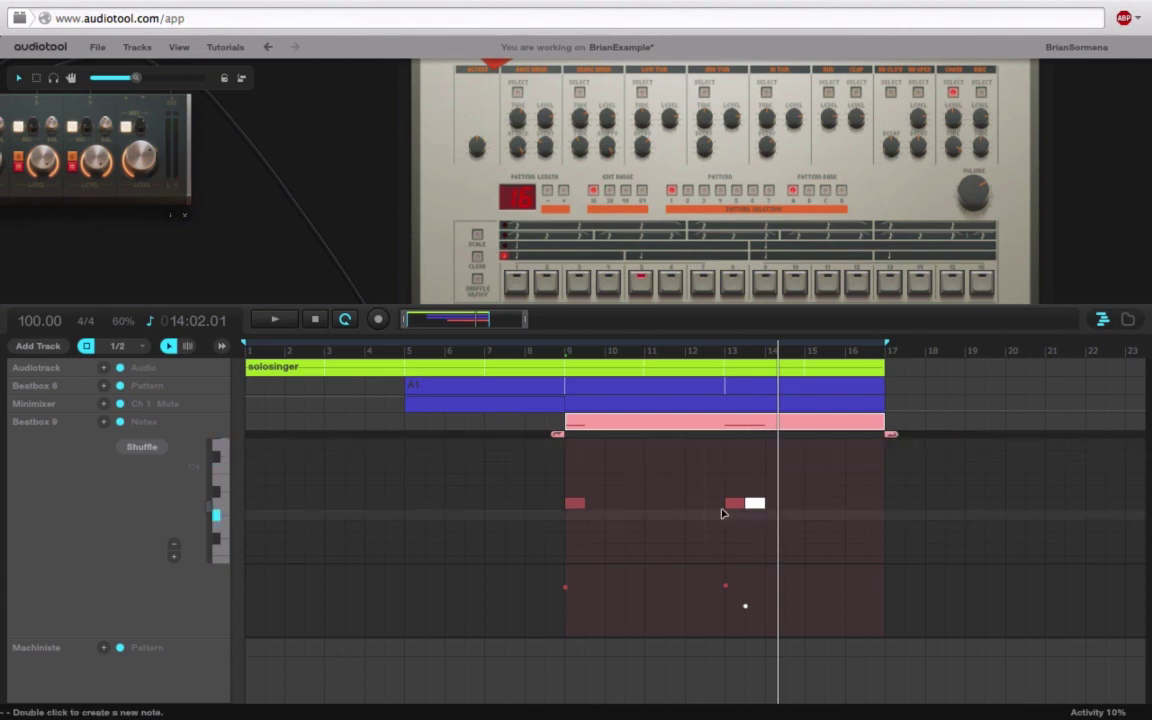
click(35, 422)
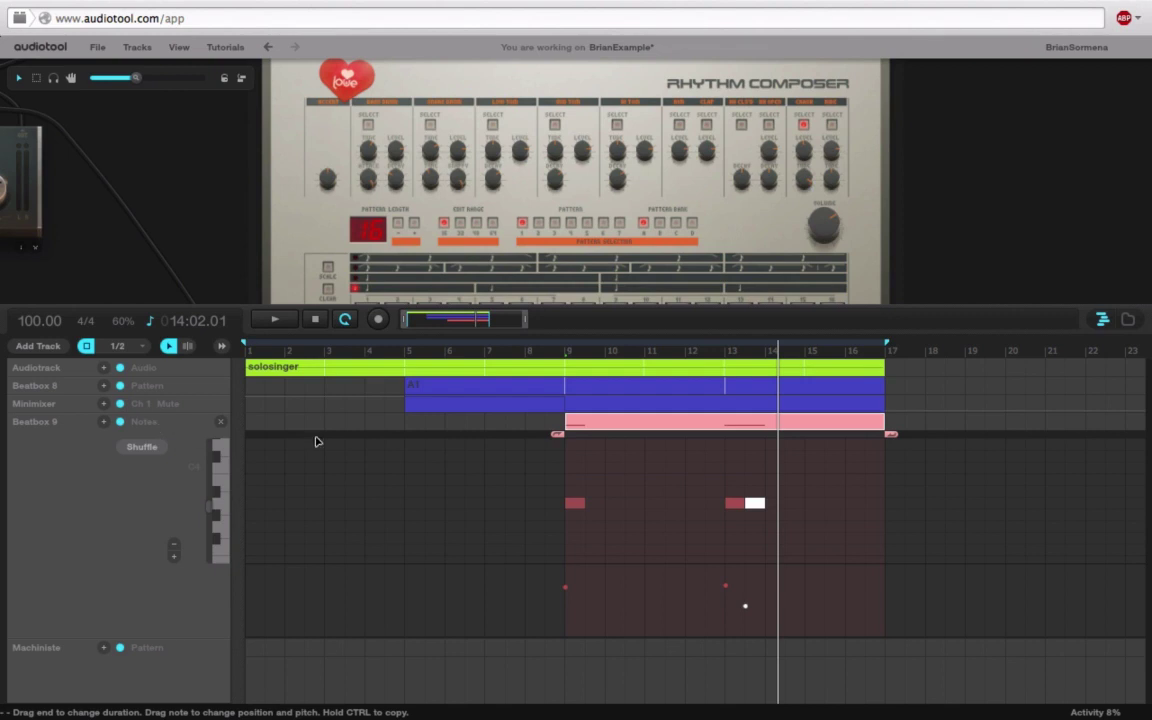
double_click(570, 421)
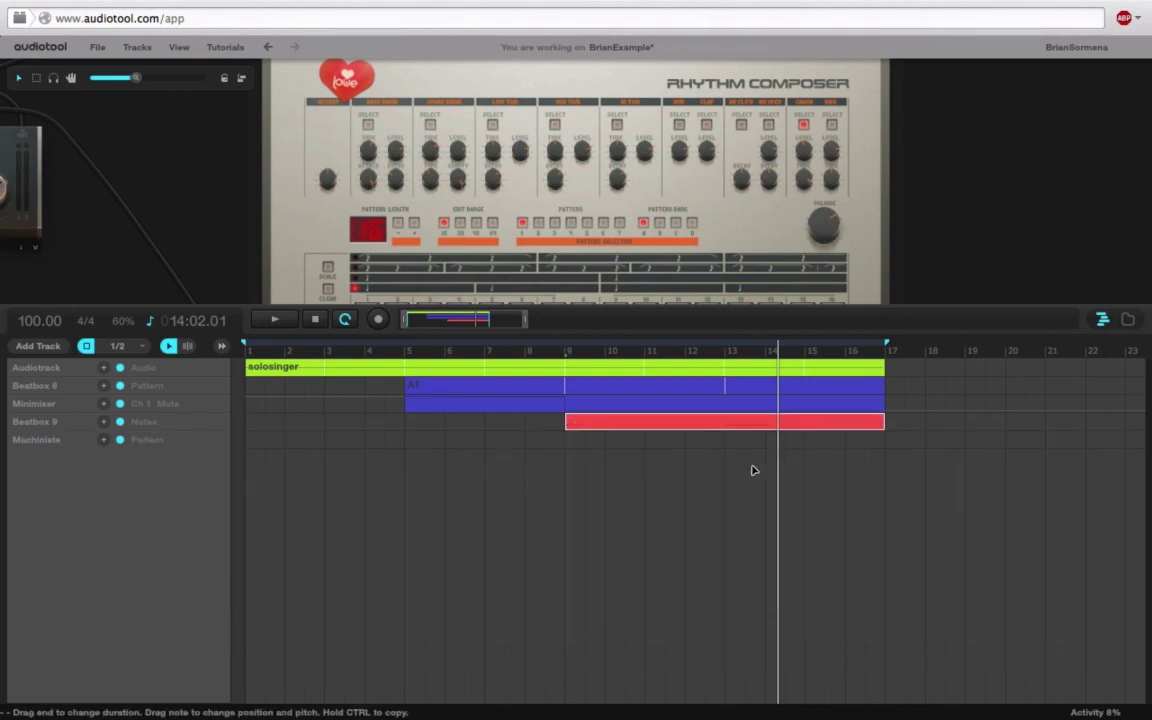
Create a Machiniste A1 pattern region from bar 13 to bar 17 and play from before bar 13.
double_click(730, 440)
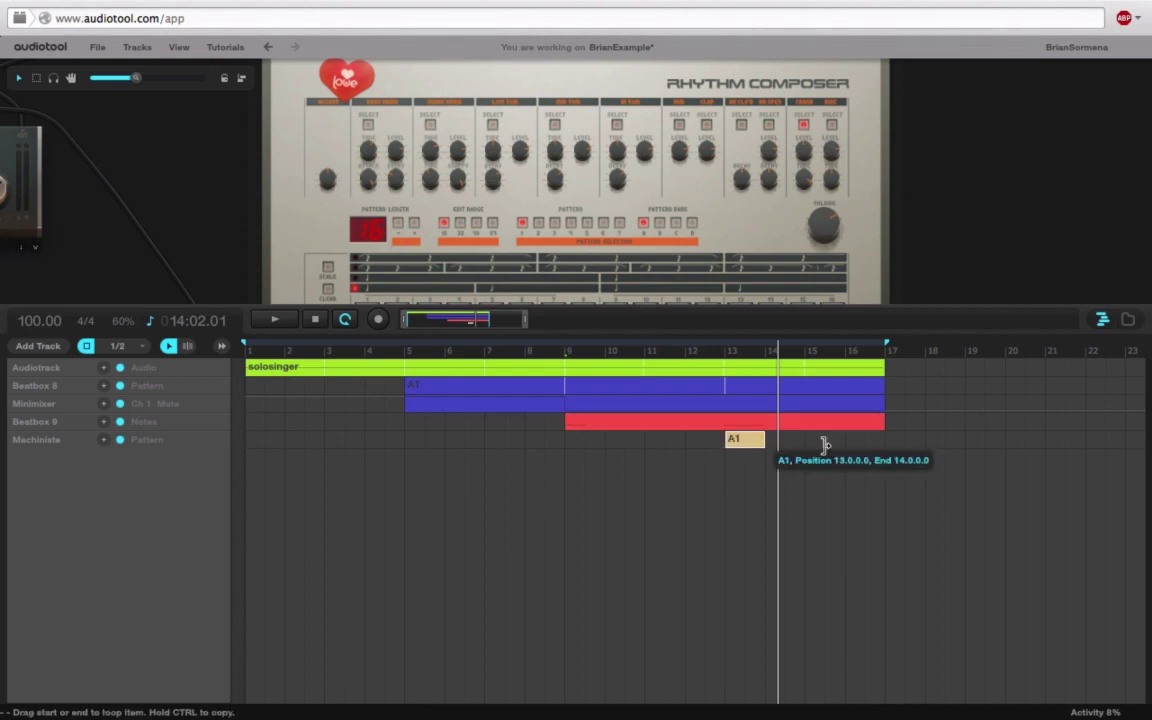
drag(824, 444, 880, 444)
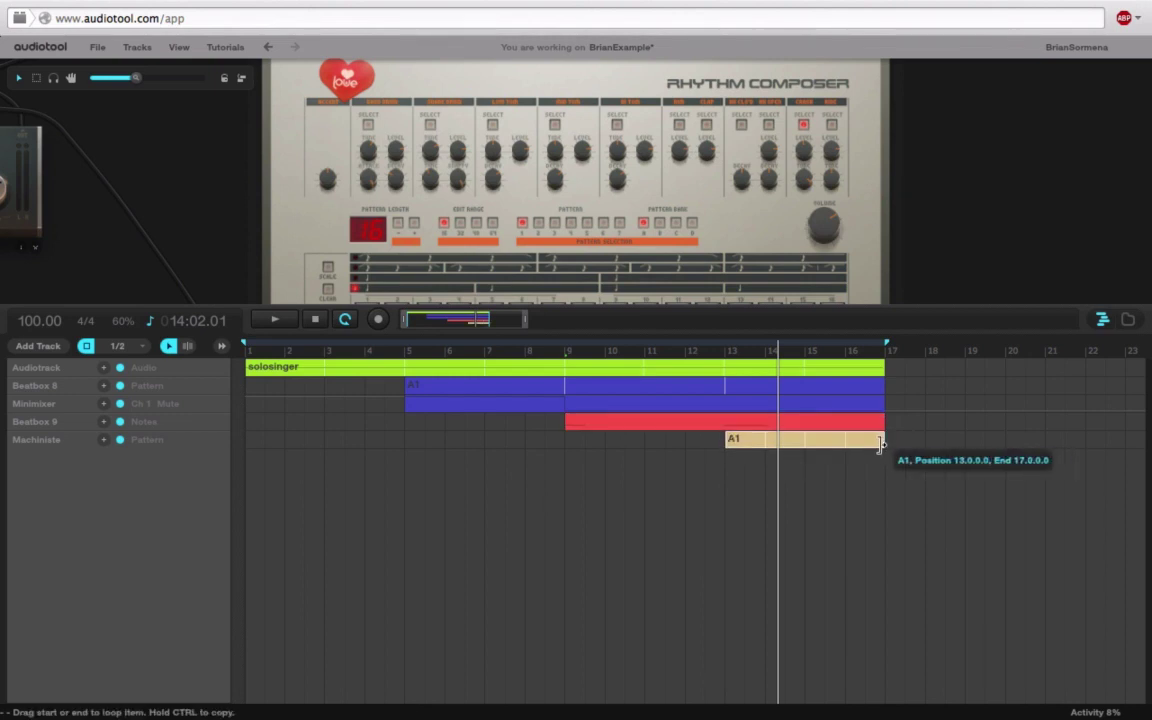
click(709, 358)
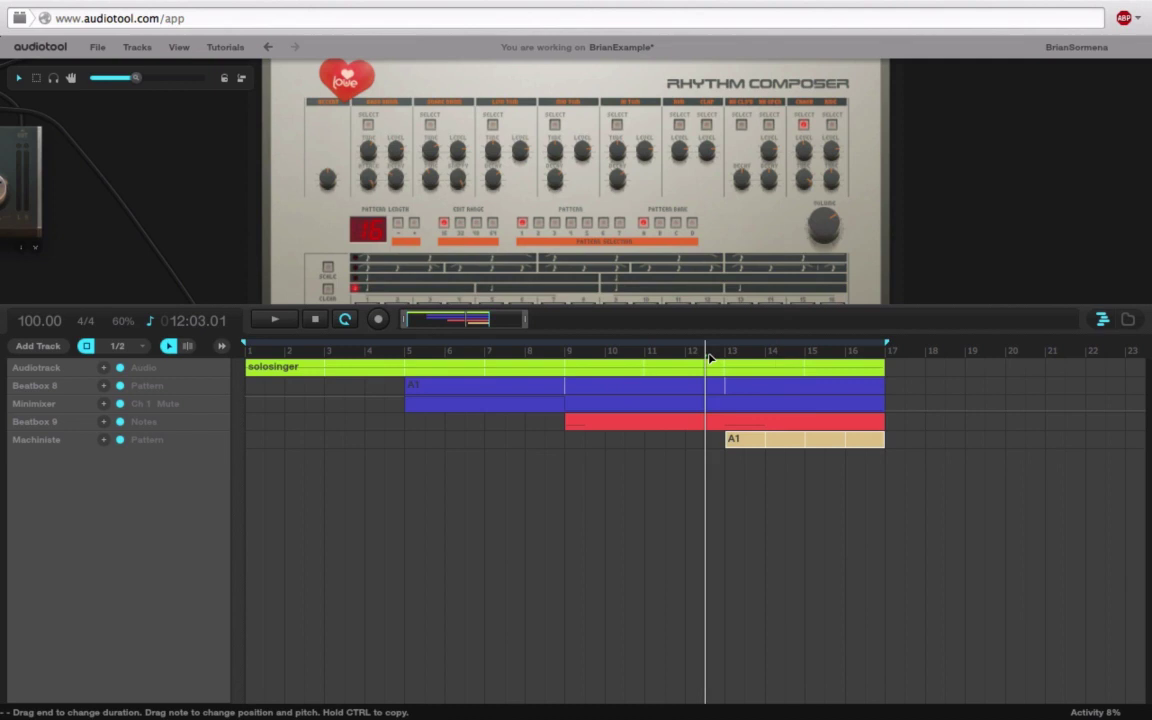
key(space)
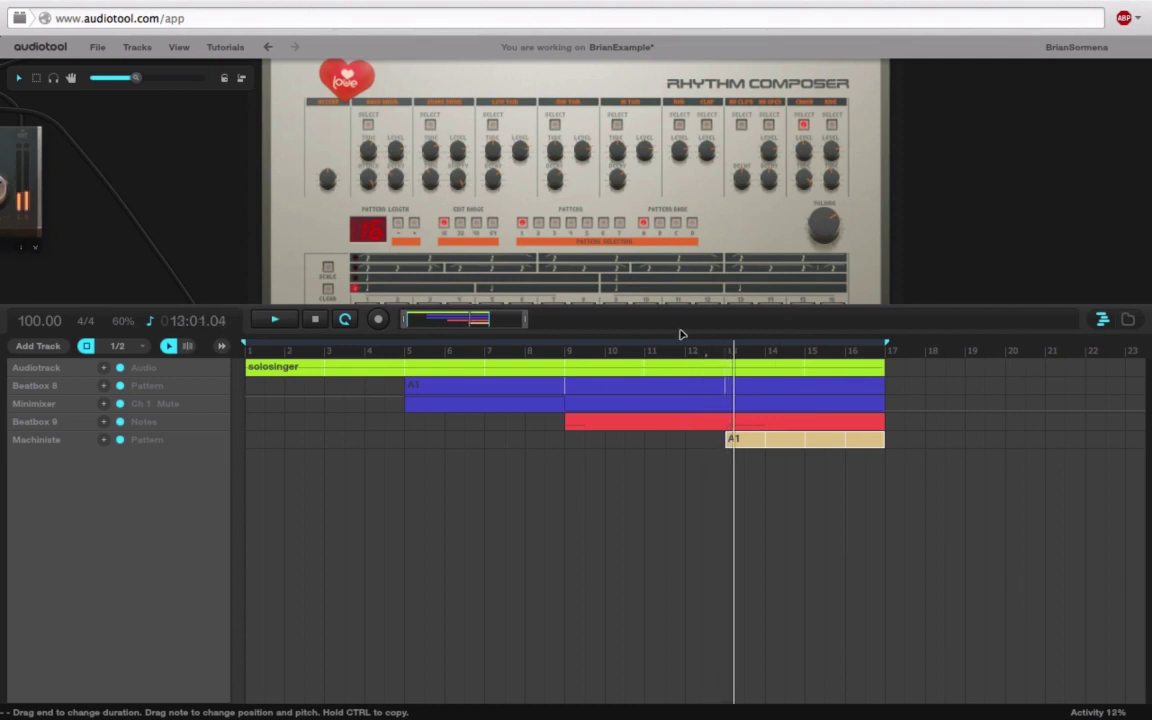
Zoom the device desktop out, then in on the Machiniste device.
scroll(900, 235, down, 3)
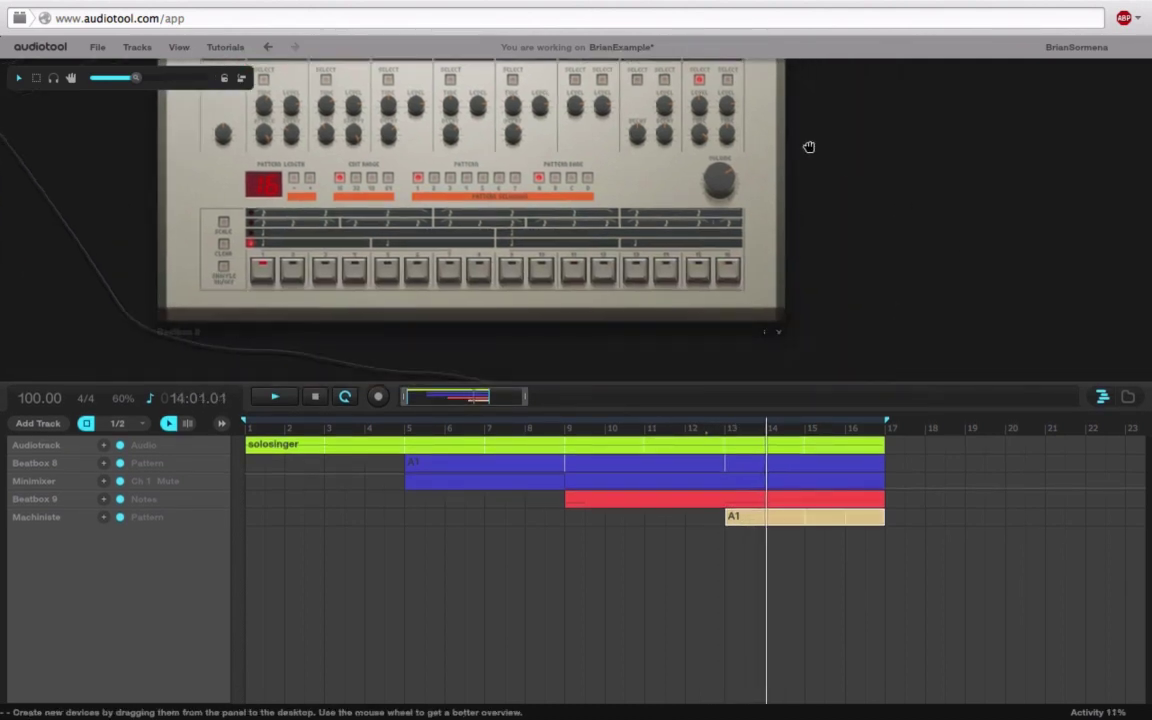
drag(116, 77, 97, 77)
scroll(267, 260, down, 2)
scroll(298, 269, down, 2)
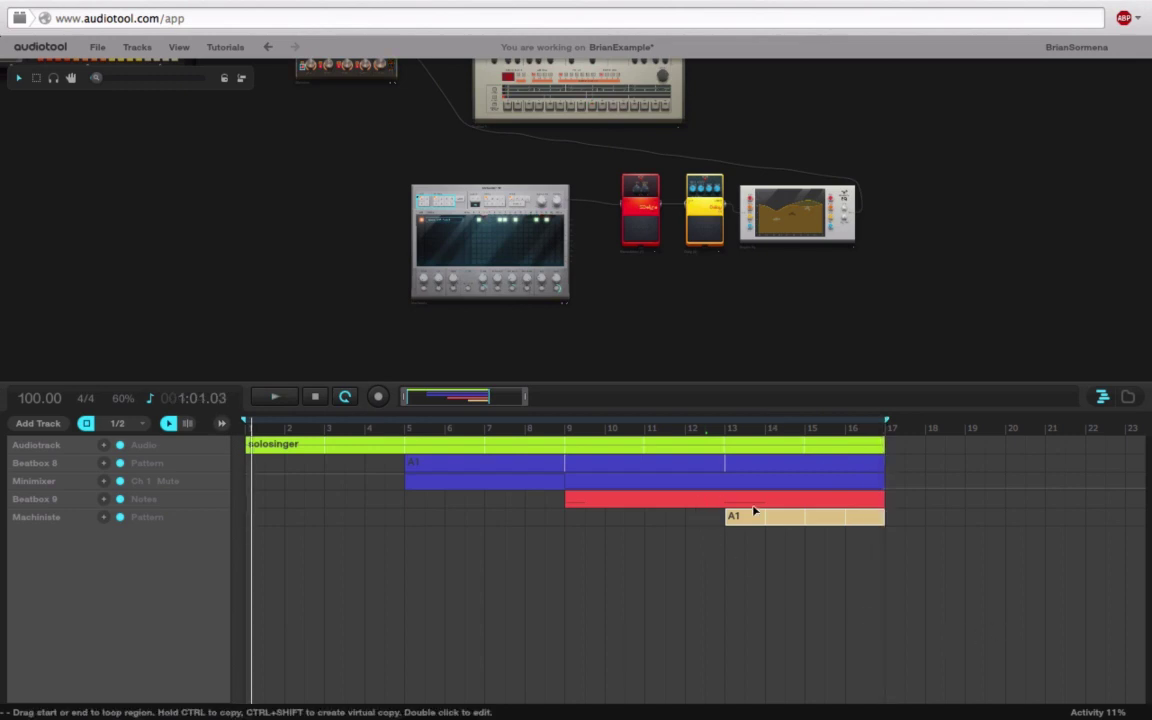
drag(100, 82, 150, 77)
Sweep the Machiniste pan and raise its PITCH knob to about 1.11 octaves.
click(128, 77)
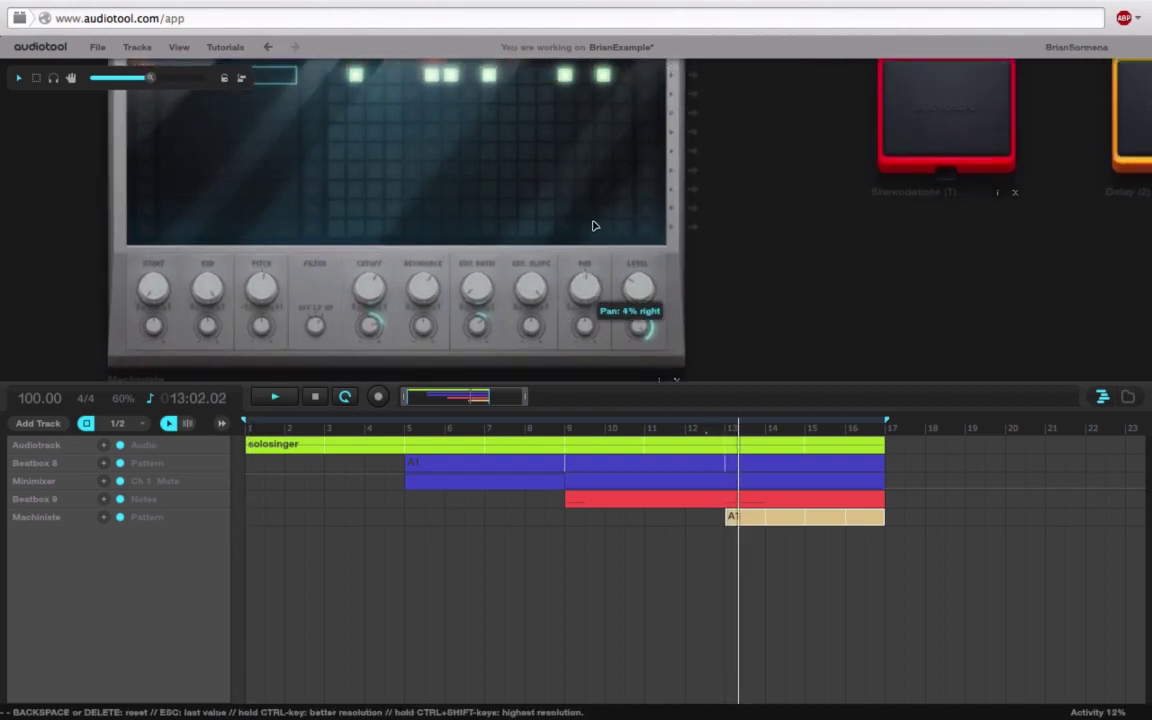
mouse_move(593, 226)
mouse_down()
mouse_move(590, 316)
mouse_move(597, 211)
mouse_move(595, 270)
mouse_move(648, 231)
mouse_move(661, 167)
mouse_move(651, 209)
mouse_up()
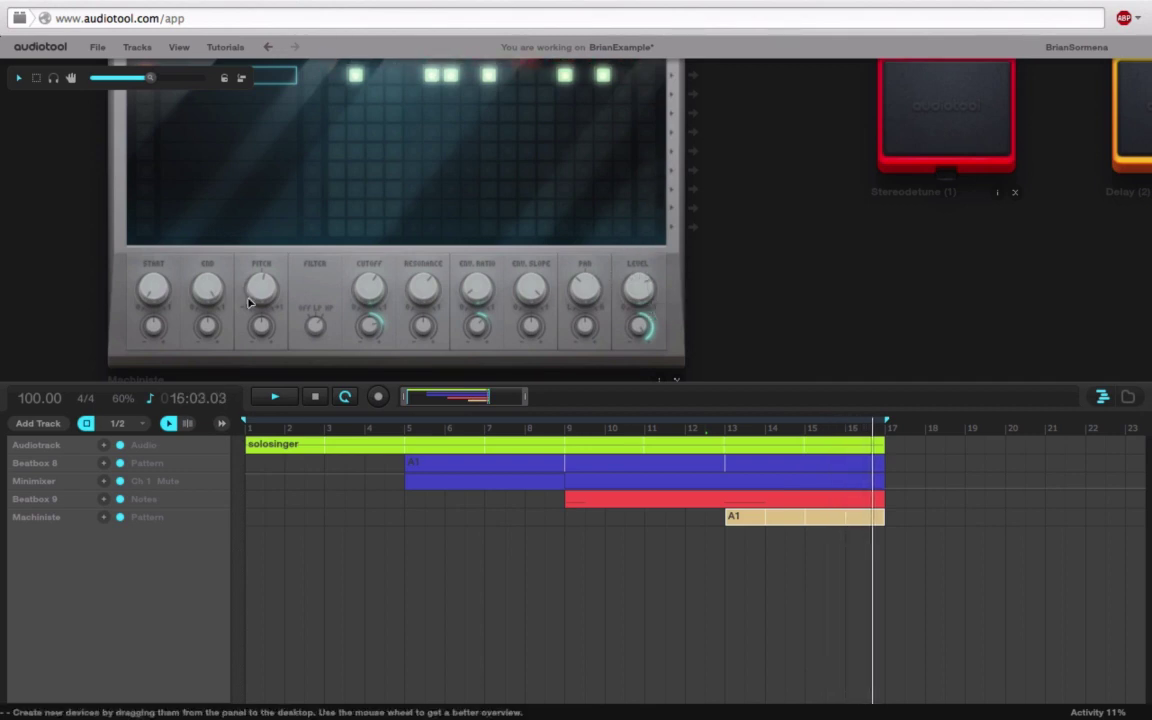
drag(252, 301, 266, 255)
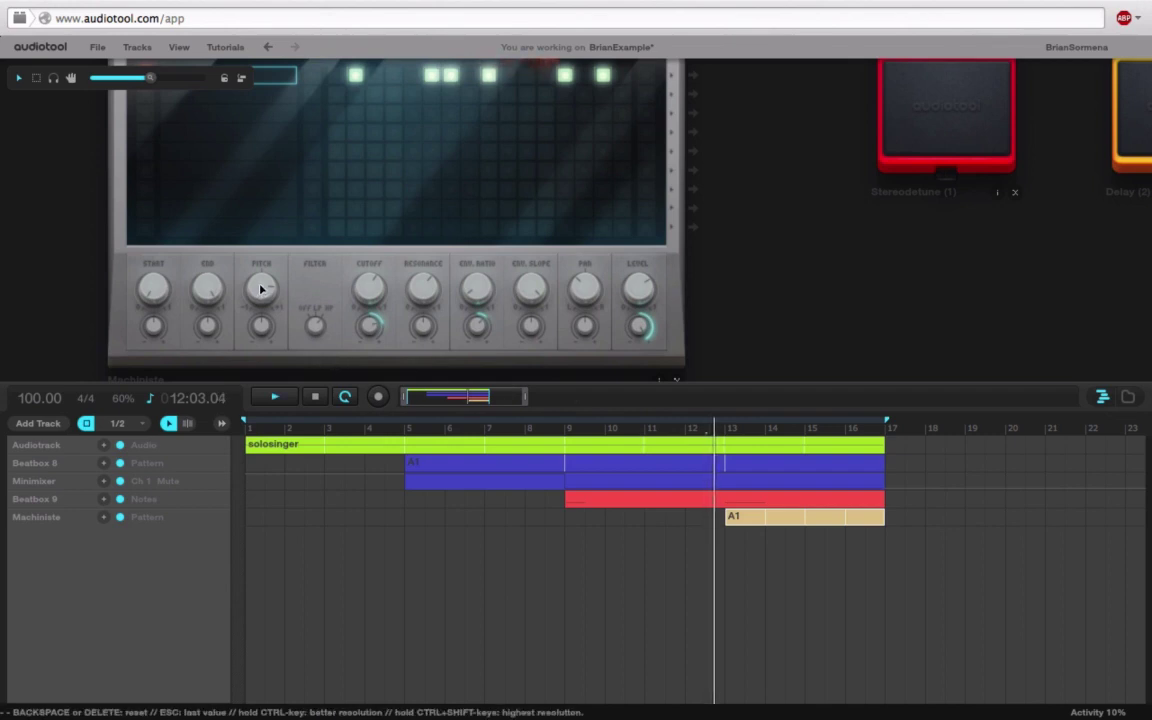
mouse_move(260, 290)
mouse_down()
mouse_move(268, 265)
mouse_move(273, 399)
mouse_move(258, 420)
mouse_move(257, 270)
mouse_move(268, 313)
mouse_up()
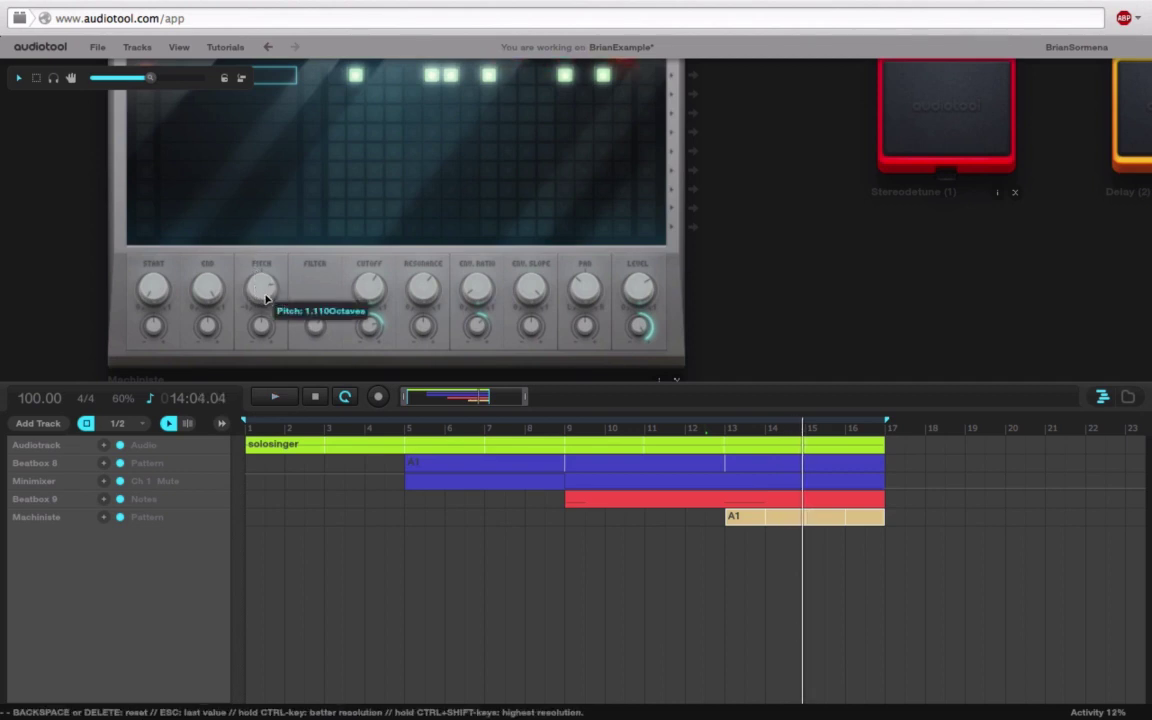
Create a Ch 1 Pitch automation lane from the Machiniste PITCH knob's context menu.
right_click(264, 291)
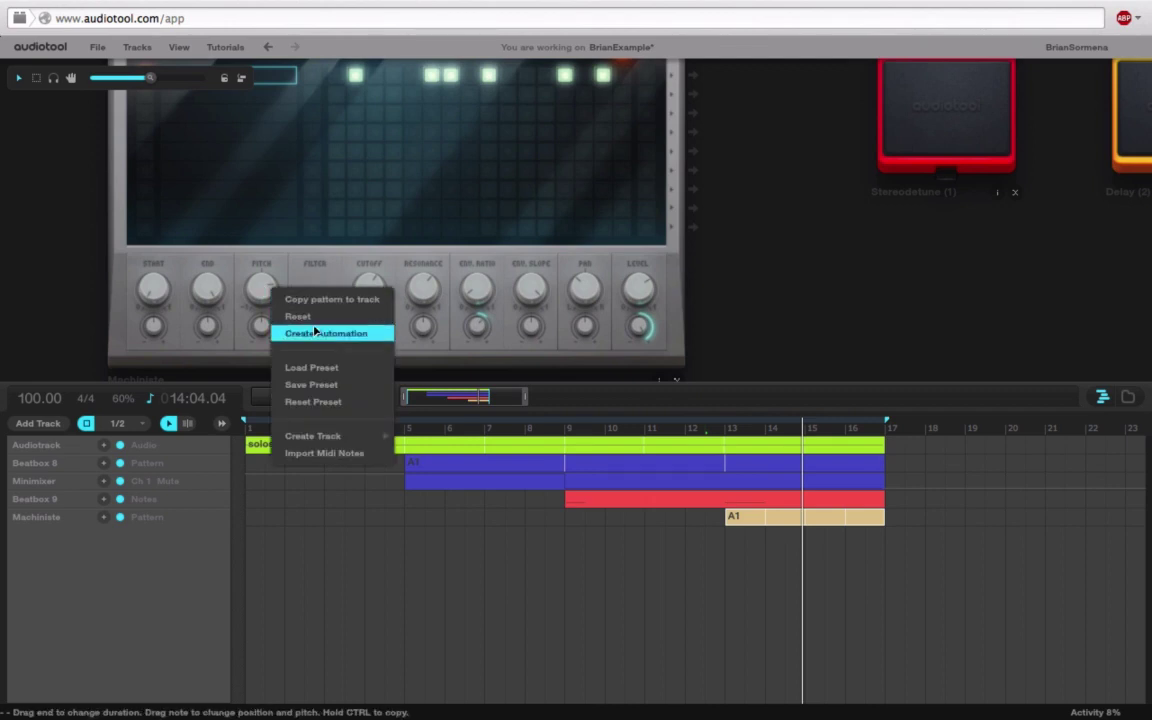
click(33, 281)
drag(48, 223, 105, 290)
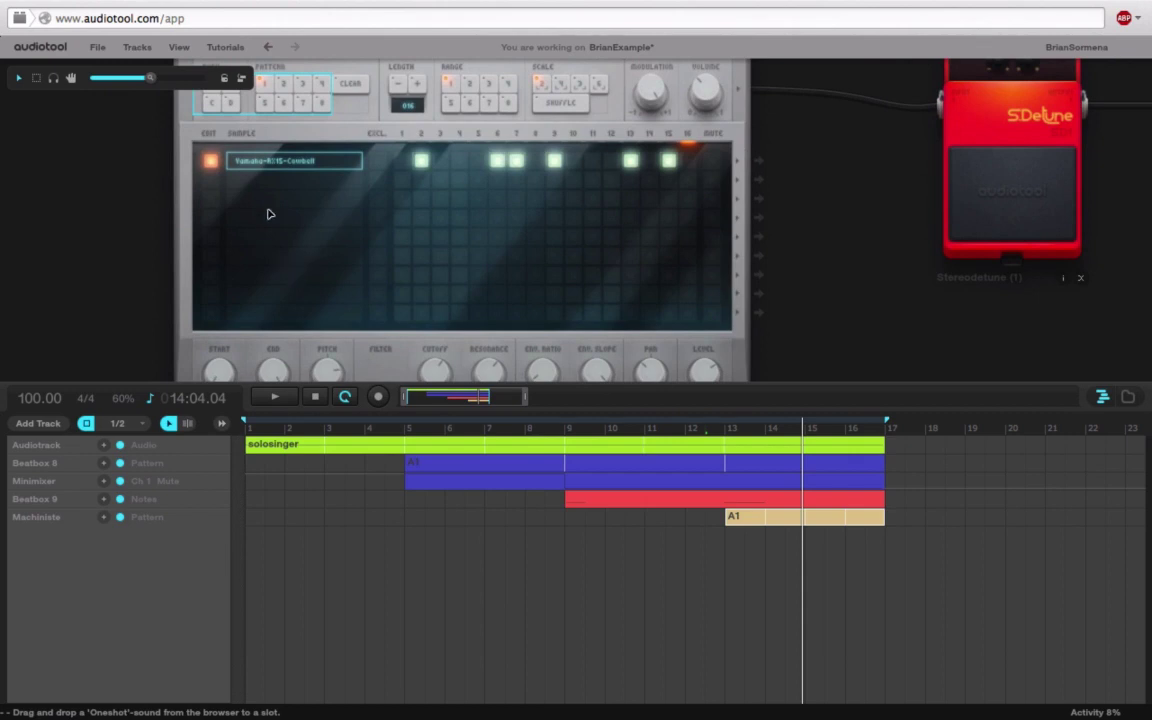
drag(38, 240, 56, 167)
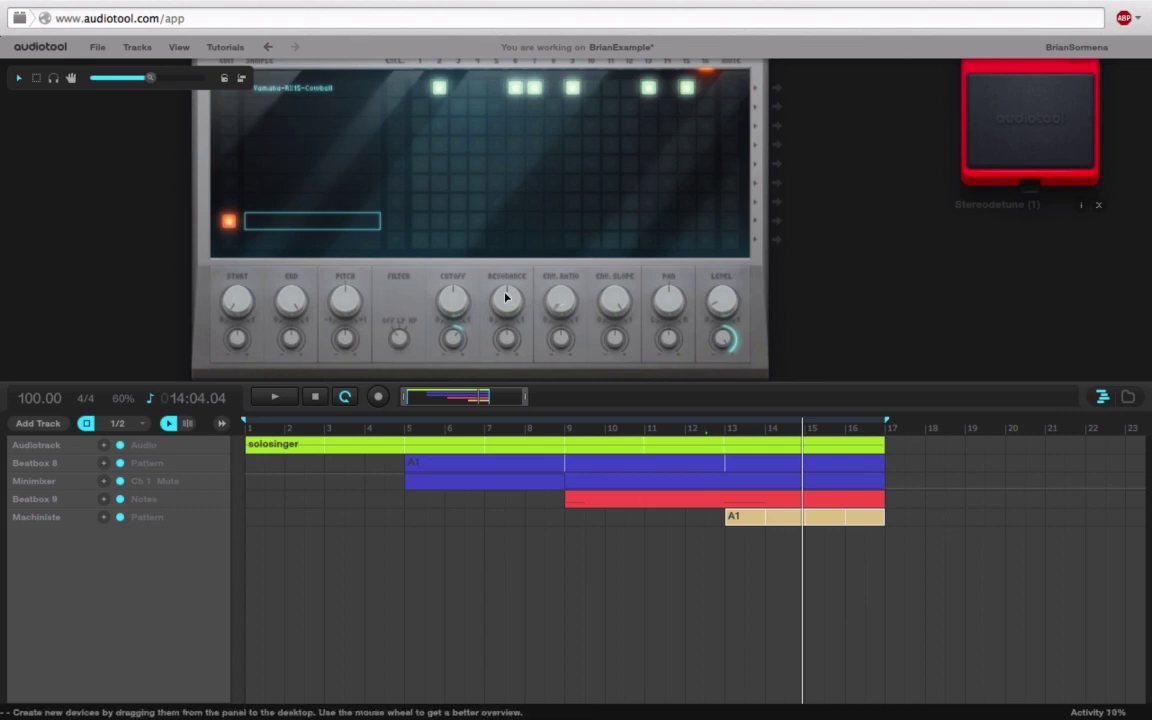
drag(115, 199, 125, 264)
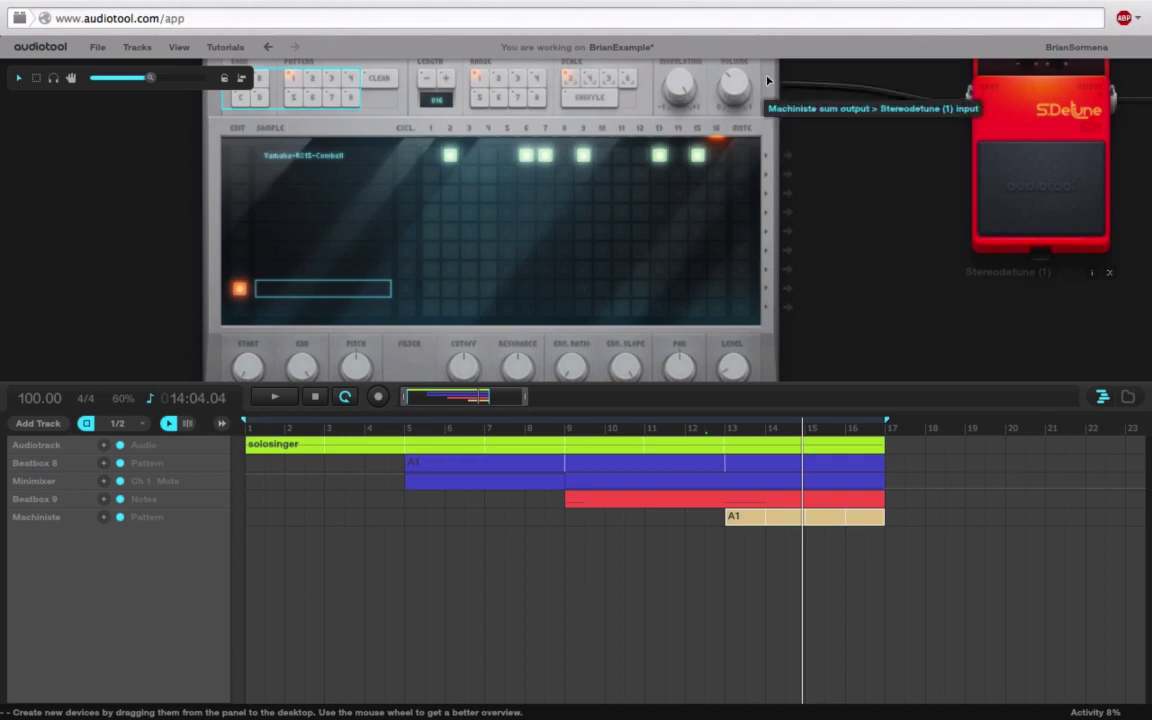
scroll(365, 314, down, 5)
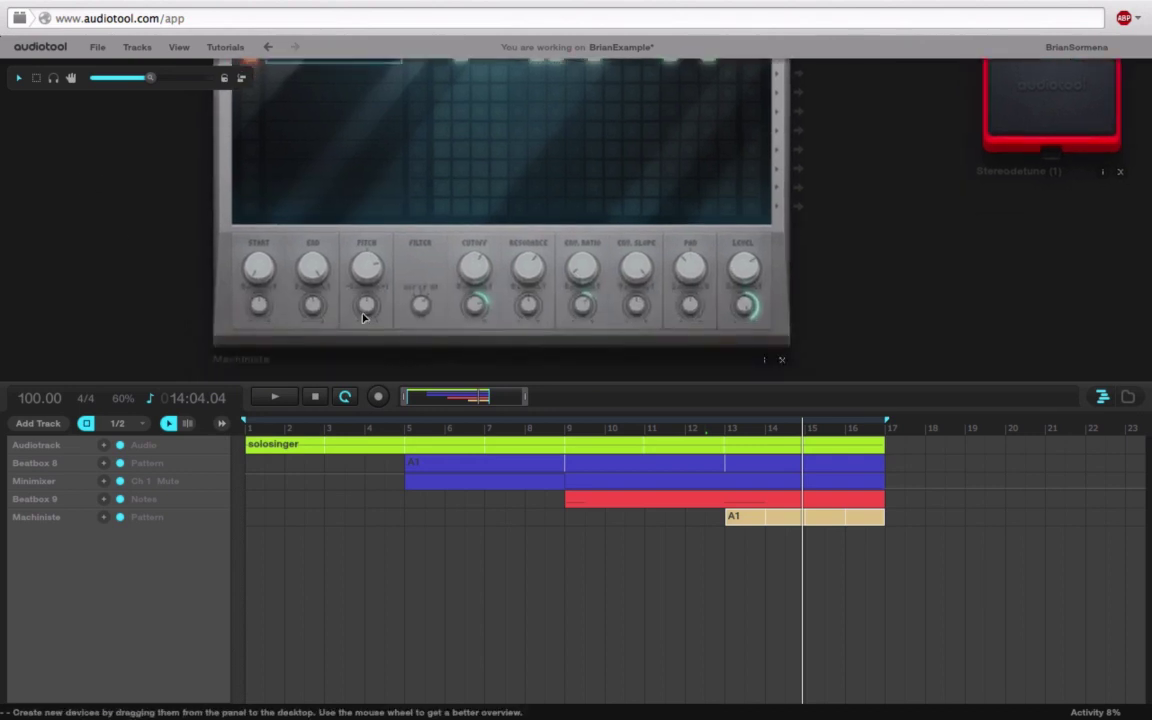
right_click(367, 267)
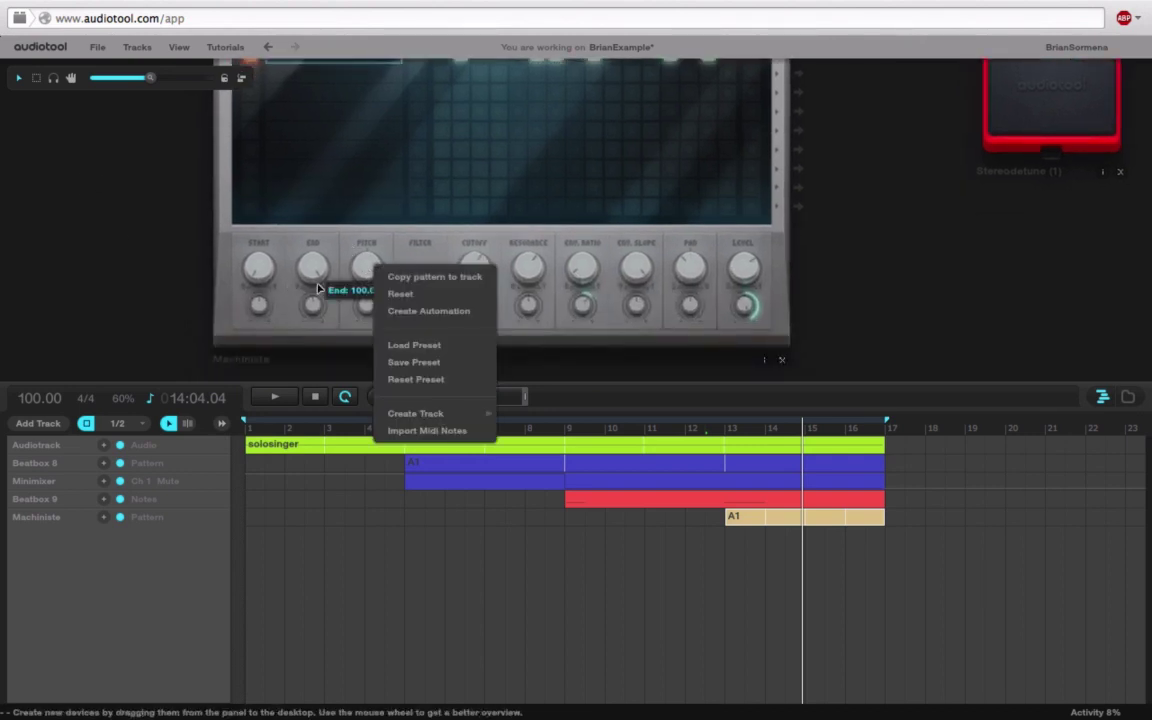
click(425, 314)
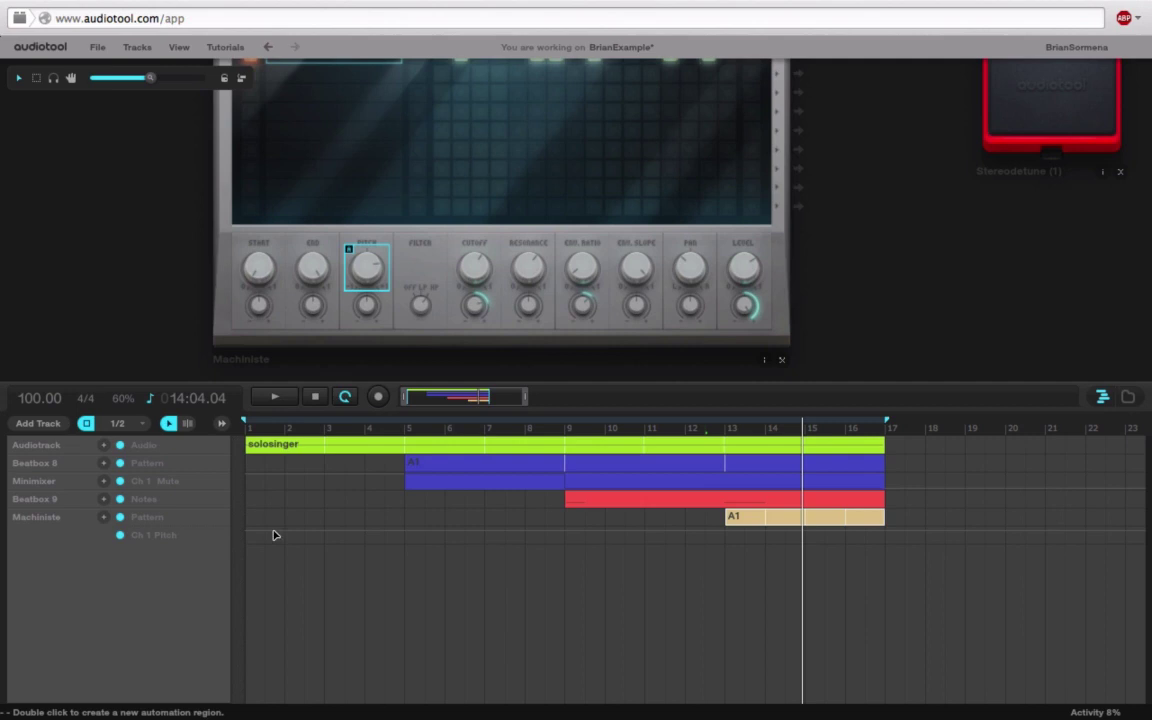
Create a Ch 1 Pitch automation region spanning bars 13 to 17.
double_click(731, 537)
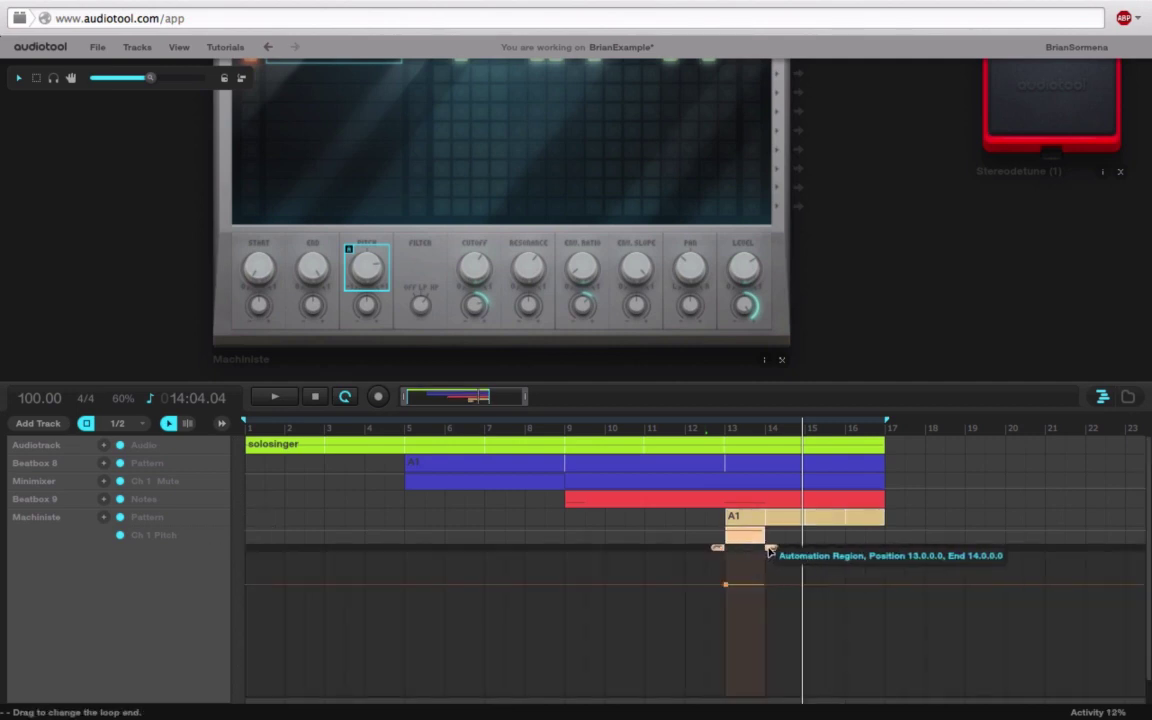
drag(764, 548, 897, 561)
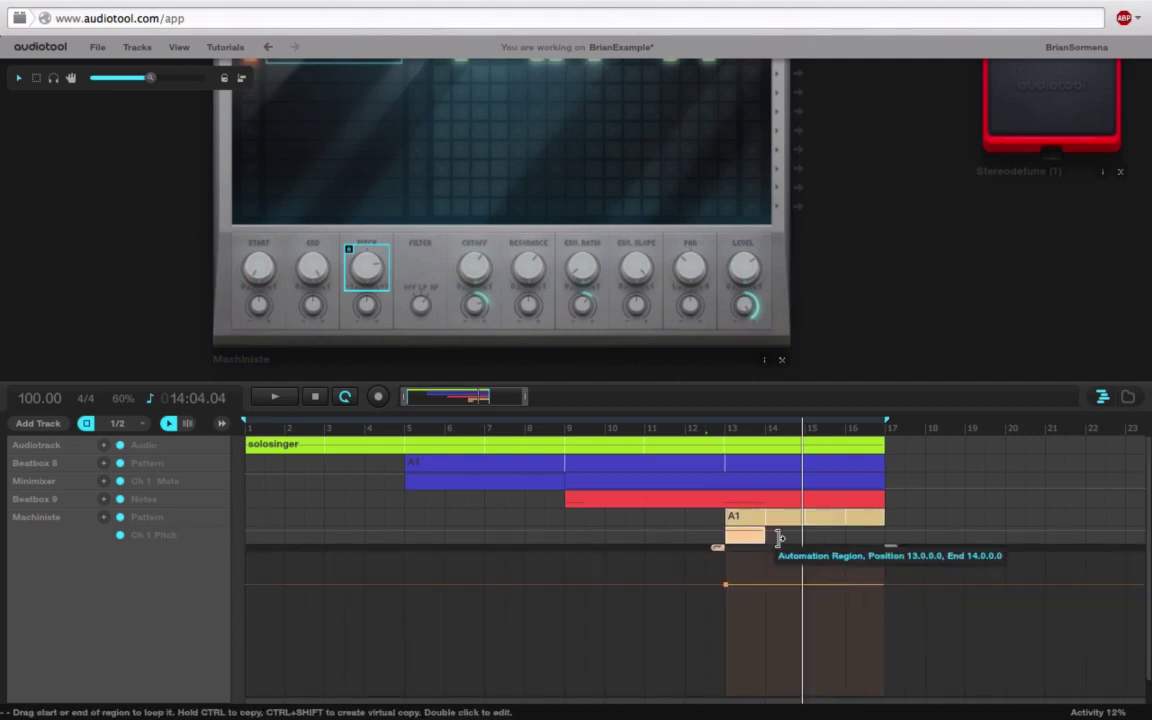
drag(764, 537, 877, 550)
Shape the pitch points into a V dipping to about −0.43 octaves near bar 15.
drag(725, 585, 762, 642)
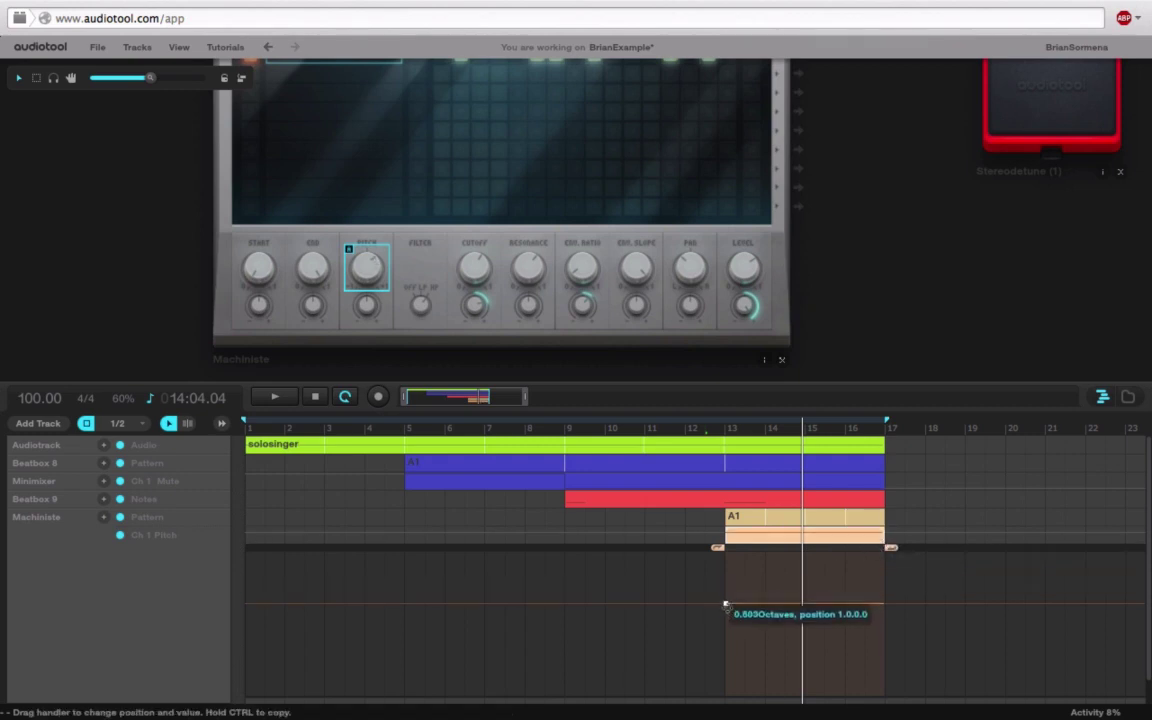
double_click(802, 640)
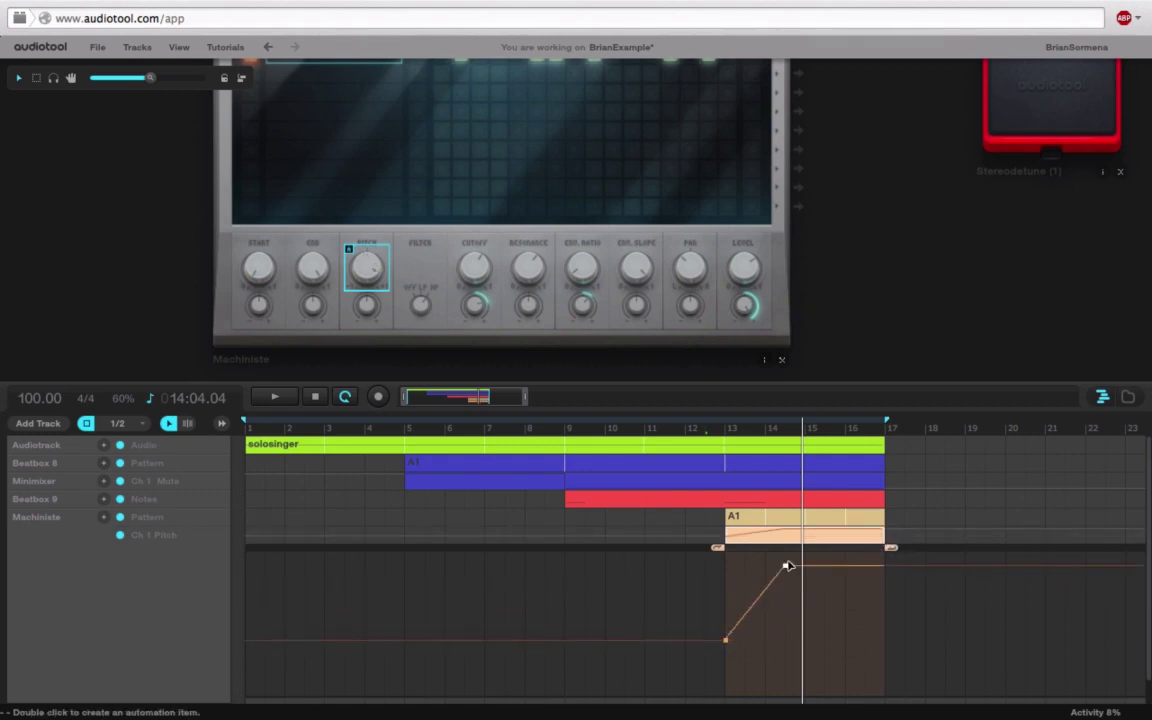
drag(802, 640, 805, 594)
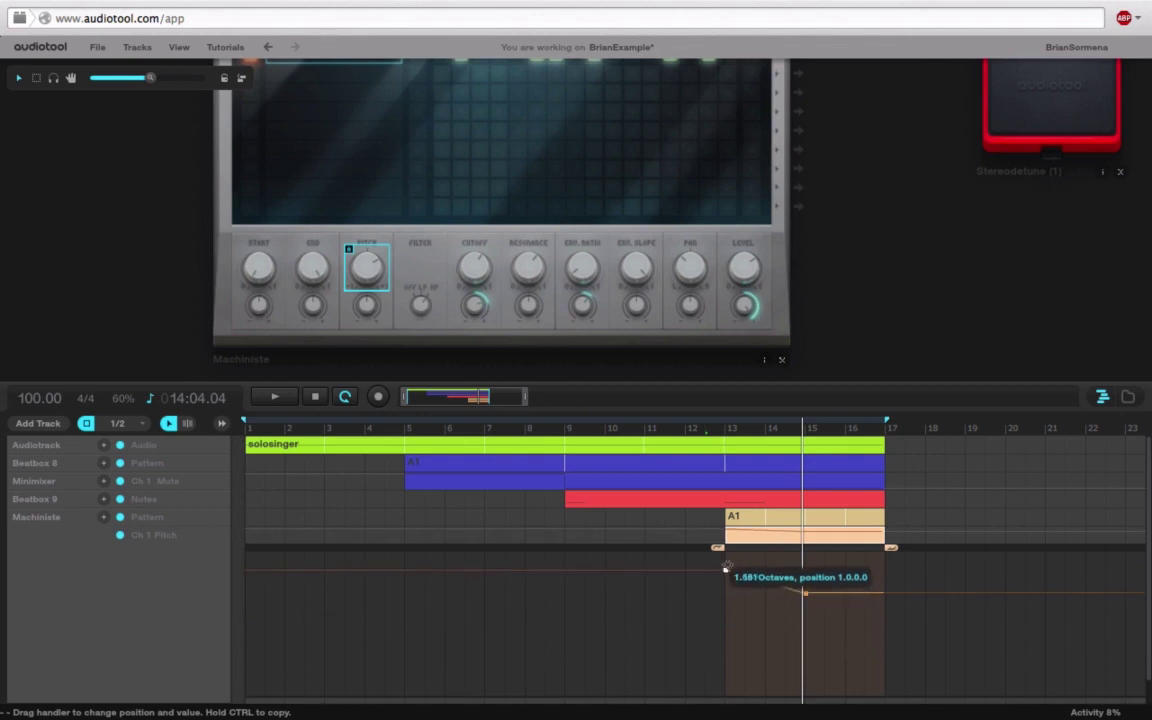
drag(727, 641, 726, 562)
mouse_move(807, 596)
mouse_down()
mouse_move(805, 627)
mouse_move(888, 590)
mouse_move(888, 552)
mouse_up()
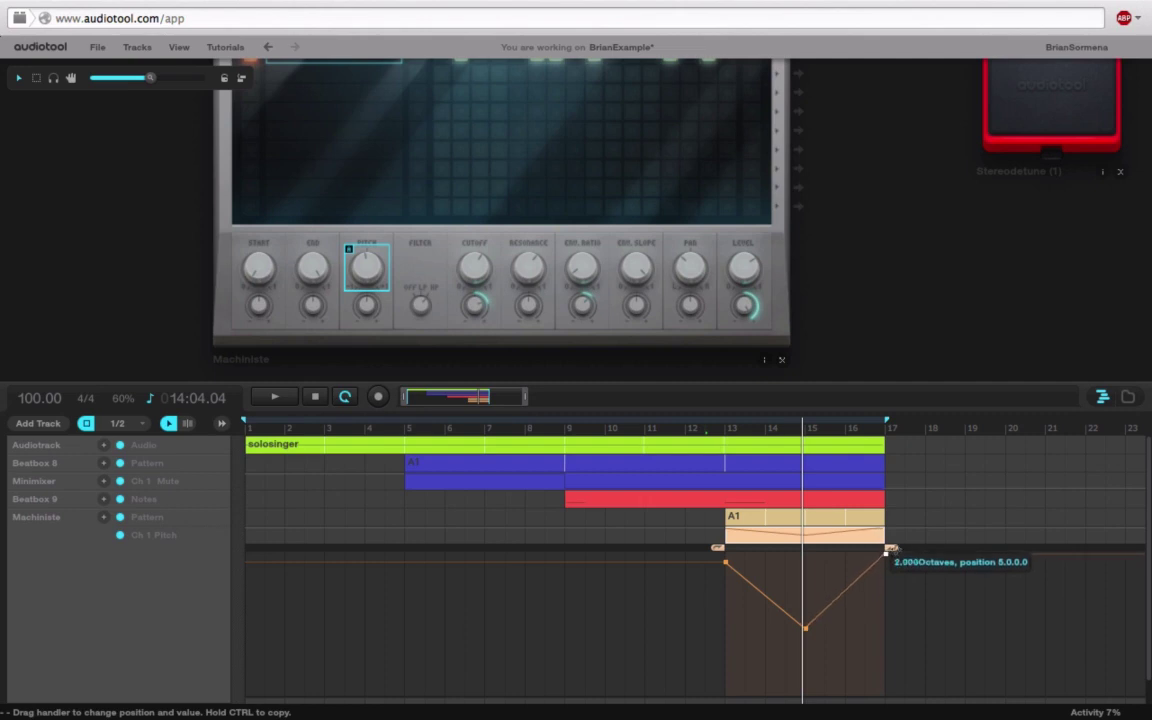
click(693, 430)
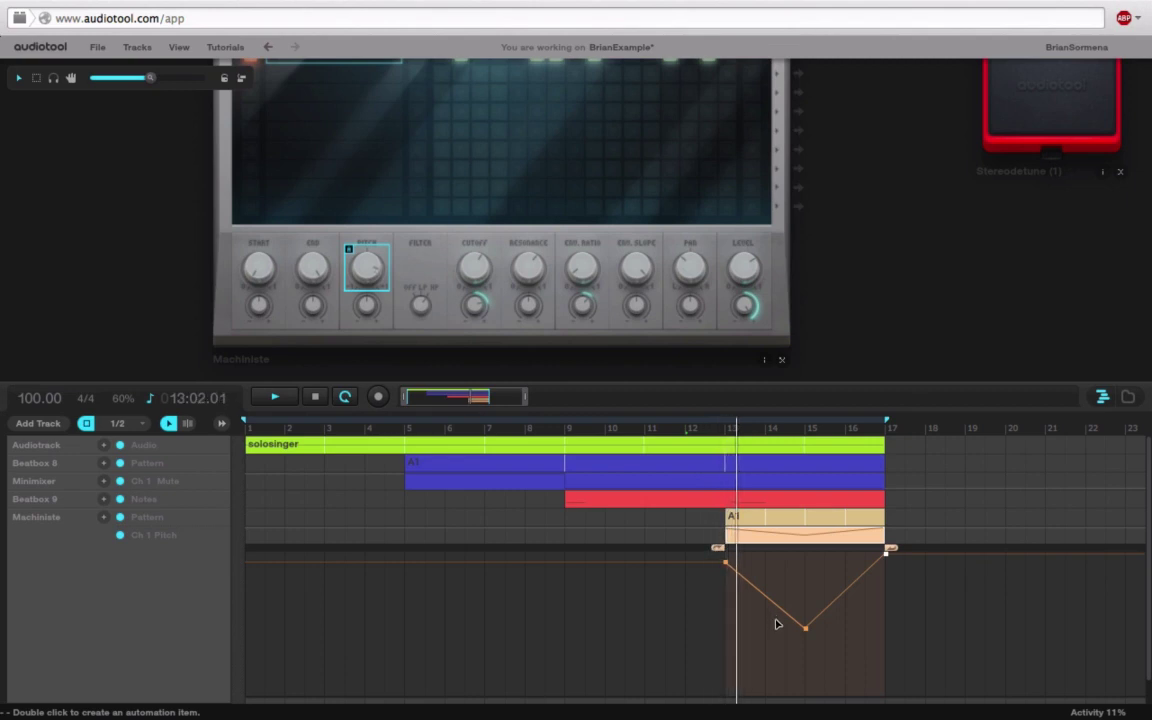
drag(850, 257, 878, 359)
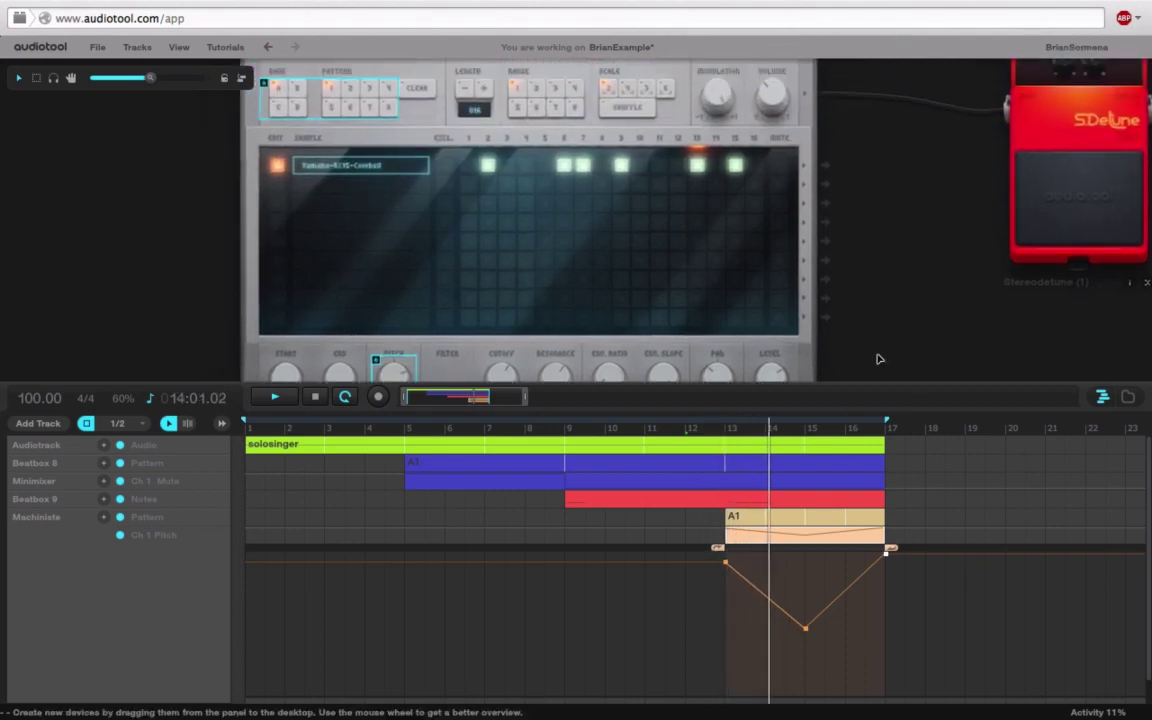
mouse_move(771, 93)
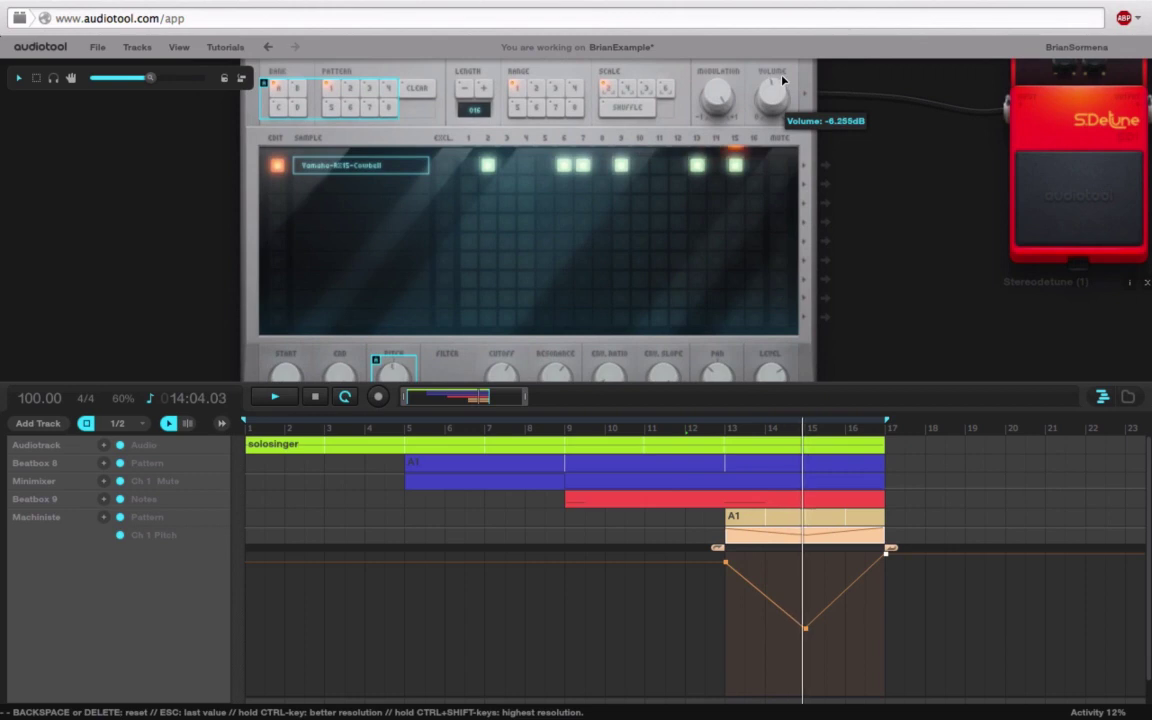
drag(807, 633, 809, 651)
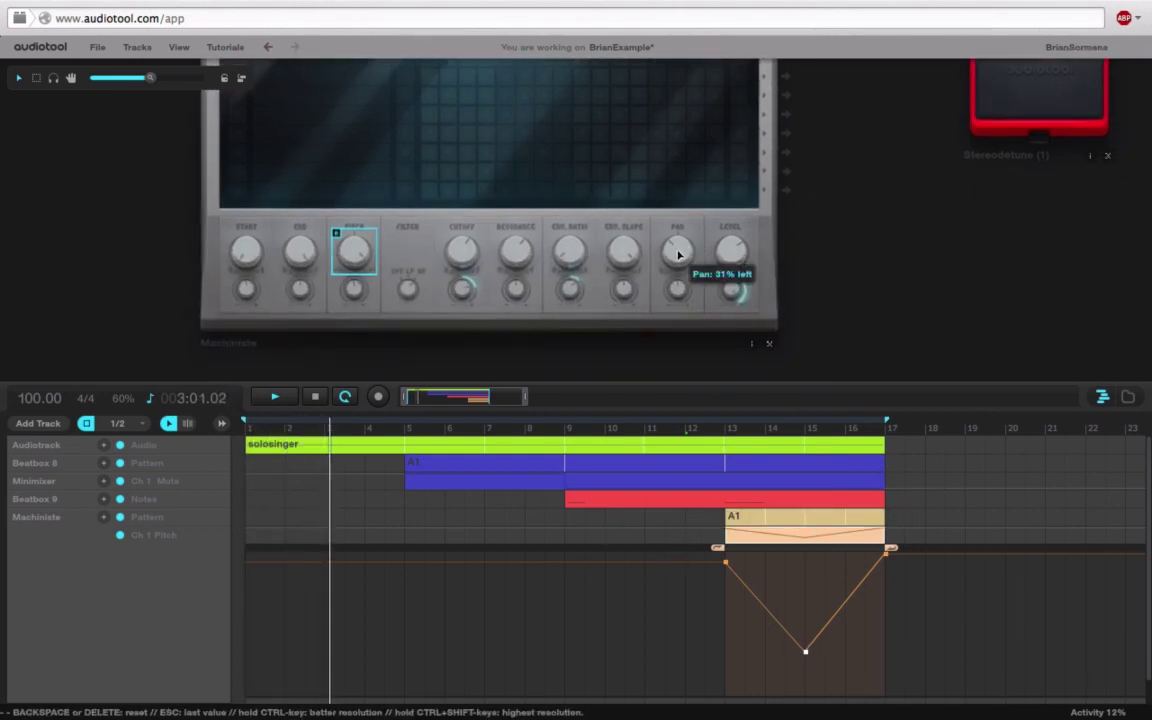
Create a Ch 1 Pan automation lane with a region spanning bars 13 to 17.
right_click(684, 261)
click(735, 298)
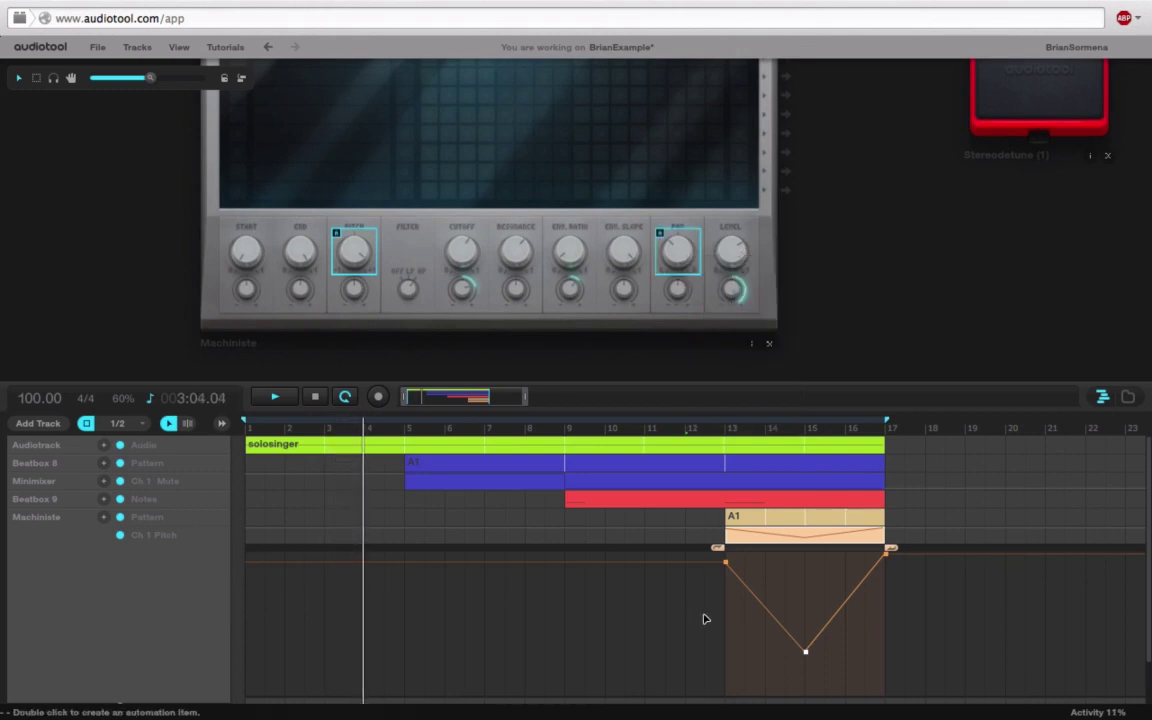
double_click(787, 541)
double_click(735, 556)
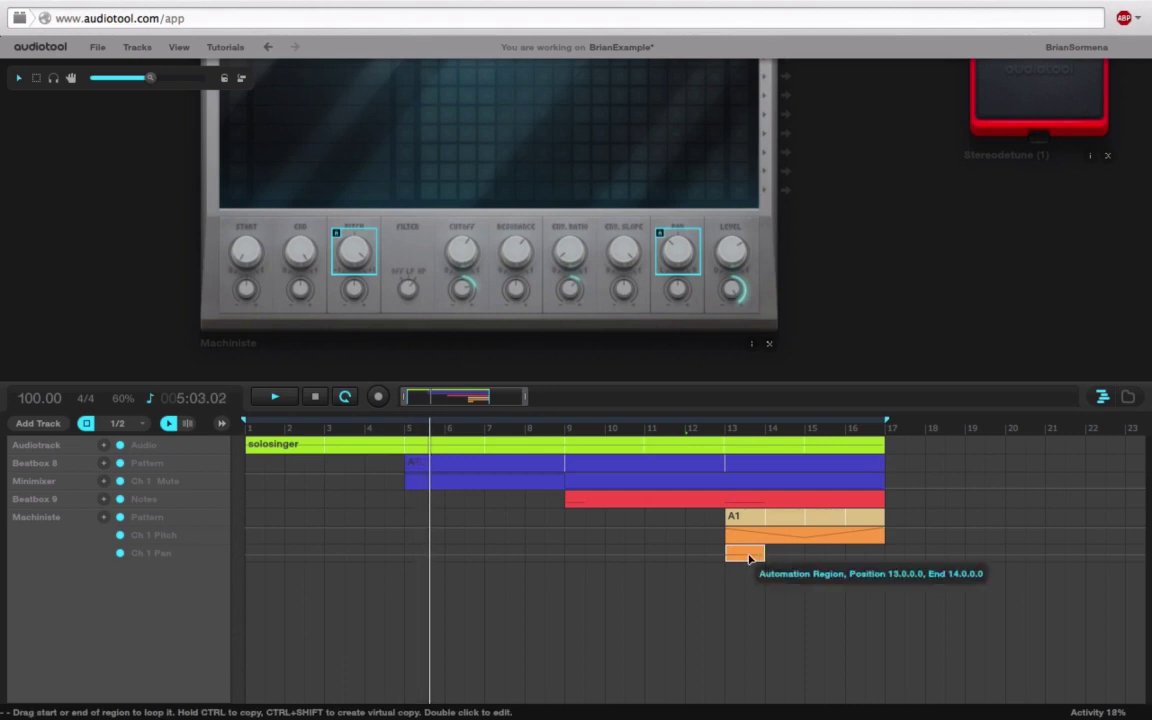
double_click(740, 553)
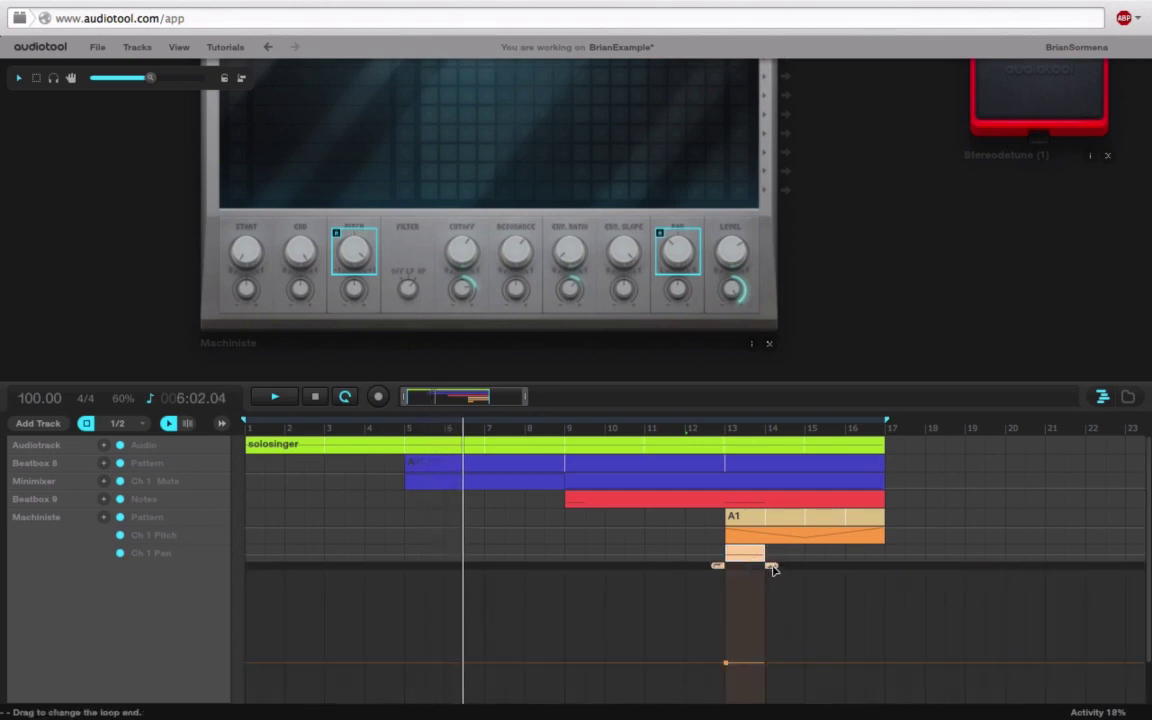
drag(771, 566, 889, 566)
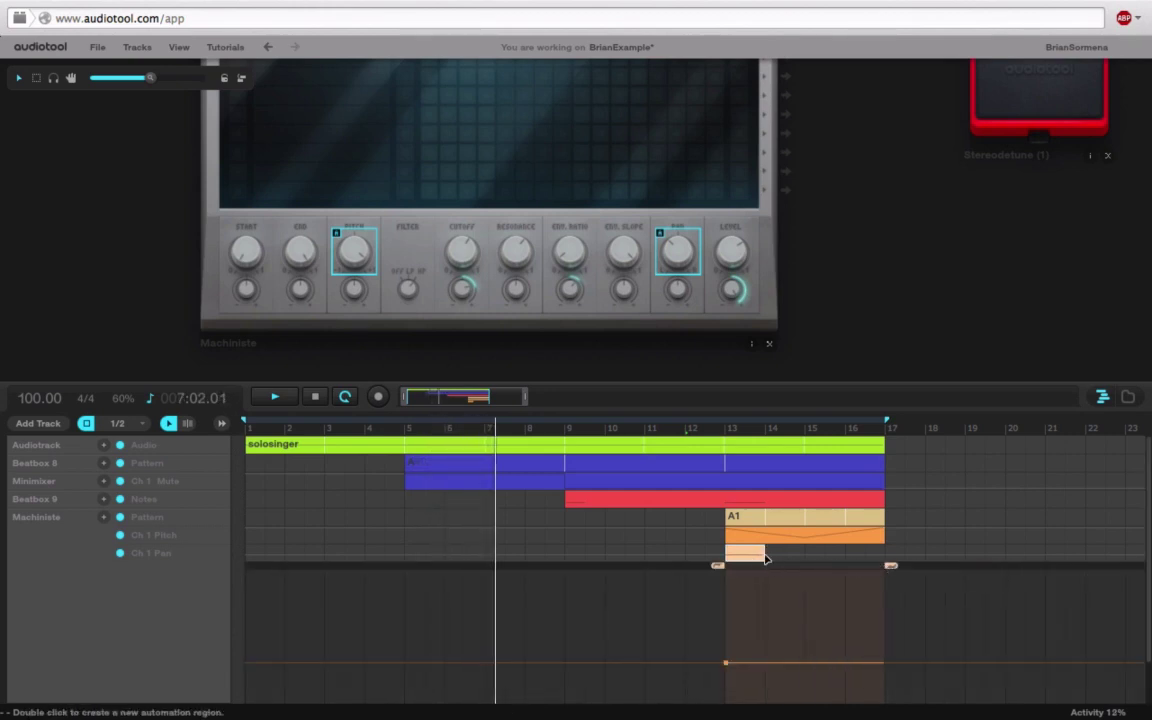
drag(765, 557, 884, 566)
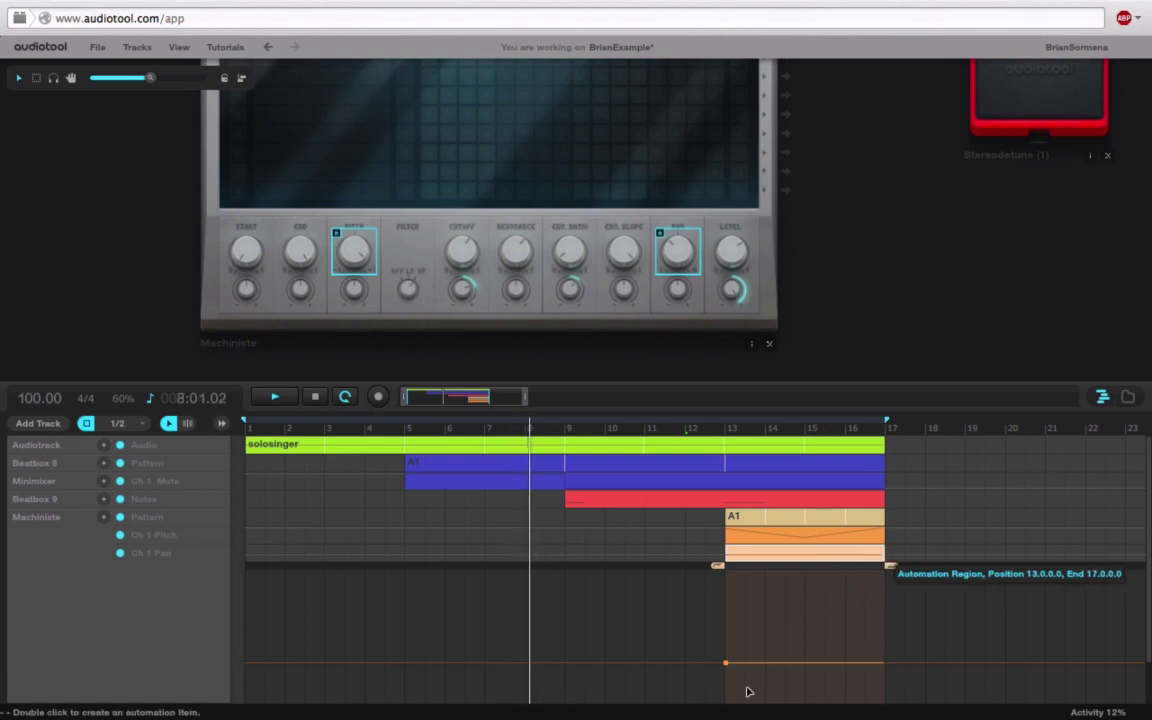
Add zigzagging pan points that swing one way, then the other, ending near centre at bar 17.
double_click(768, 663)
mouse_move(769, 663)
mouse_down()
mouse_move(789, 583)
mouse_move(822, 632)
mouse_move(825, 688)
mouse_move(874, 650)
mouse_move(953, 643)
mouse_up()
double_click(825, 586)
double_click(866, 697)
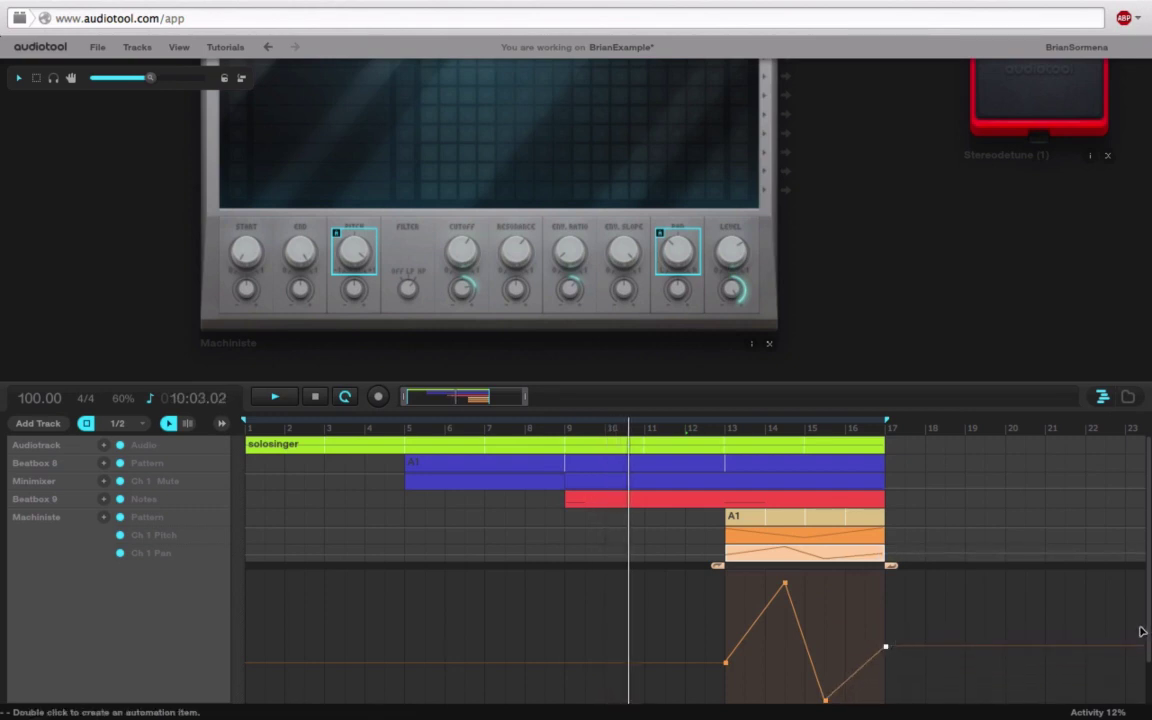
scroll(1000, 650, down, 1)
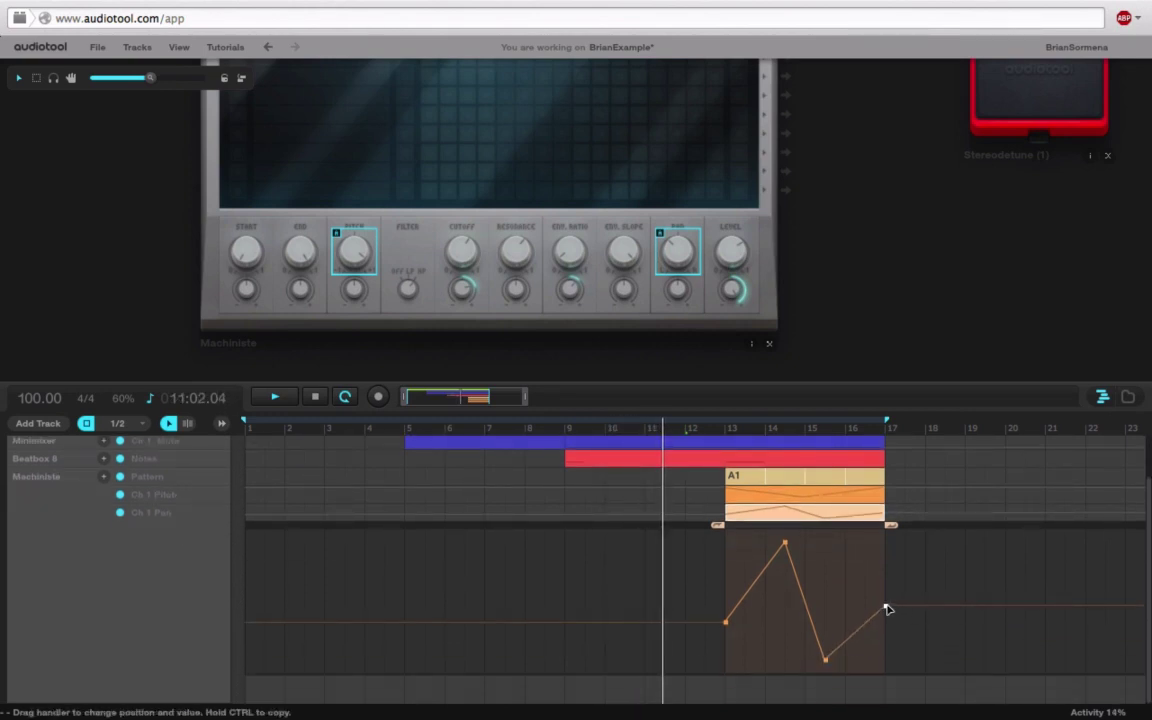
drag(886, 607, 891, 610)
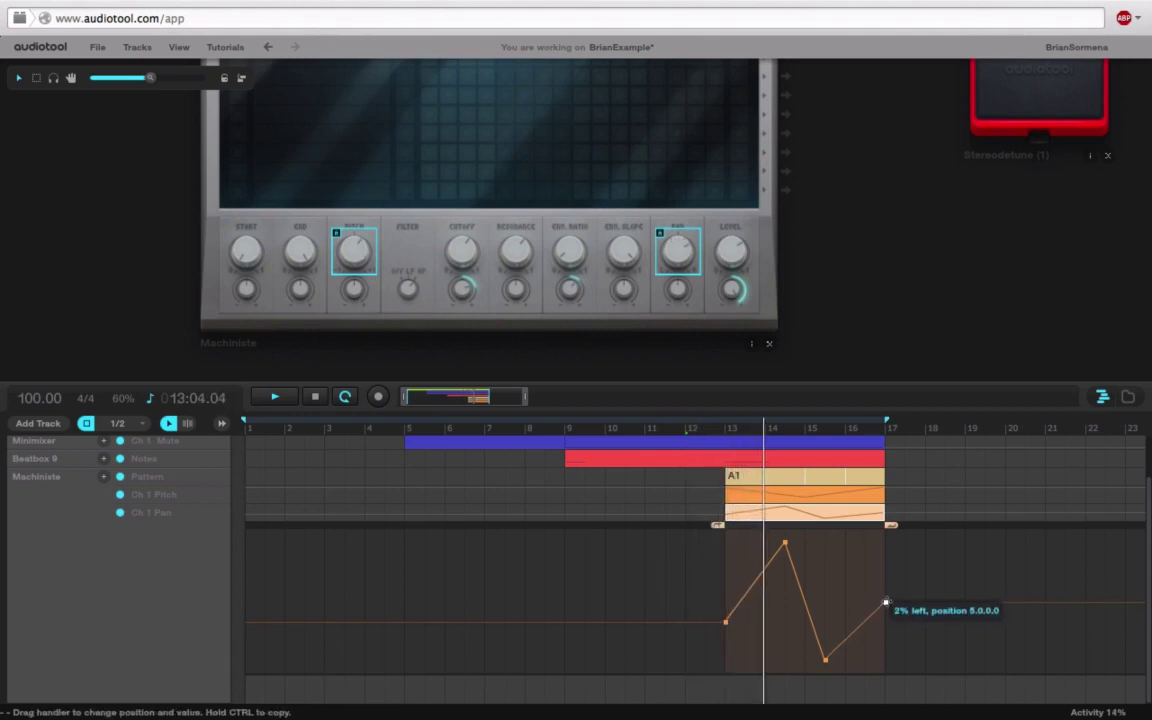
drag(886, 603, 885, 604)
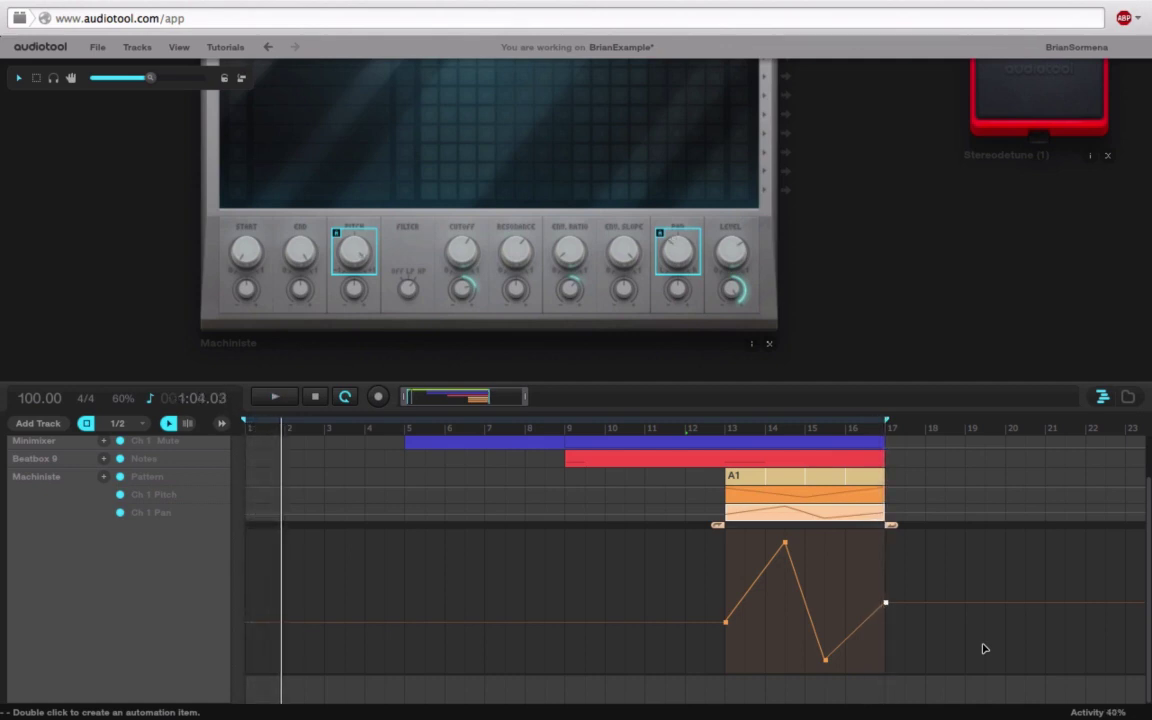
Collapse the automation editor by double-clicking the pan automation region.
double_click(752, 515)
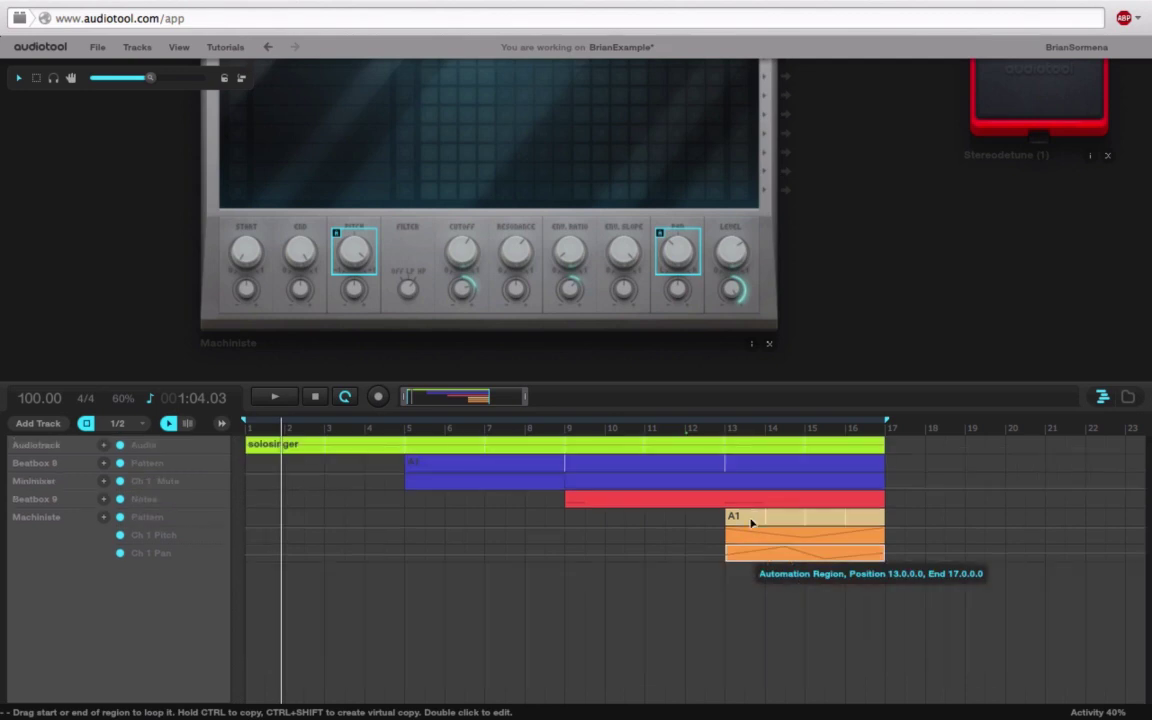